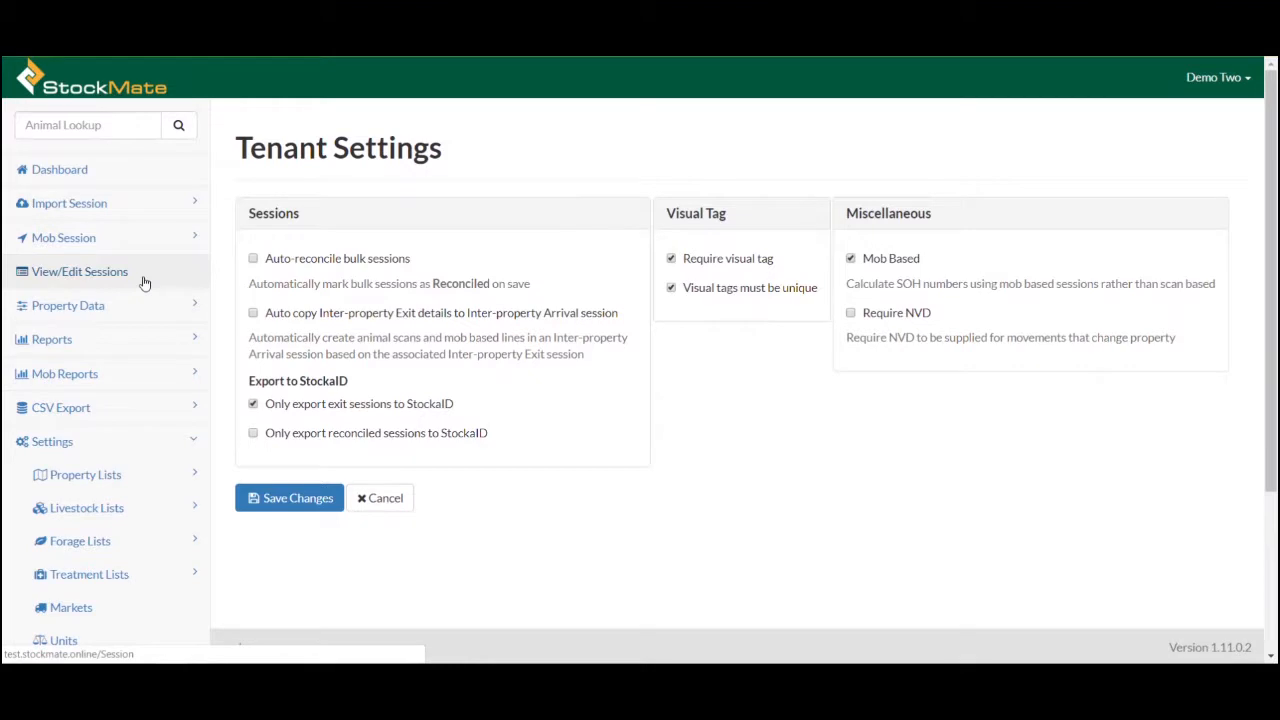
left_click(144, 283)
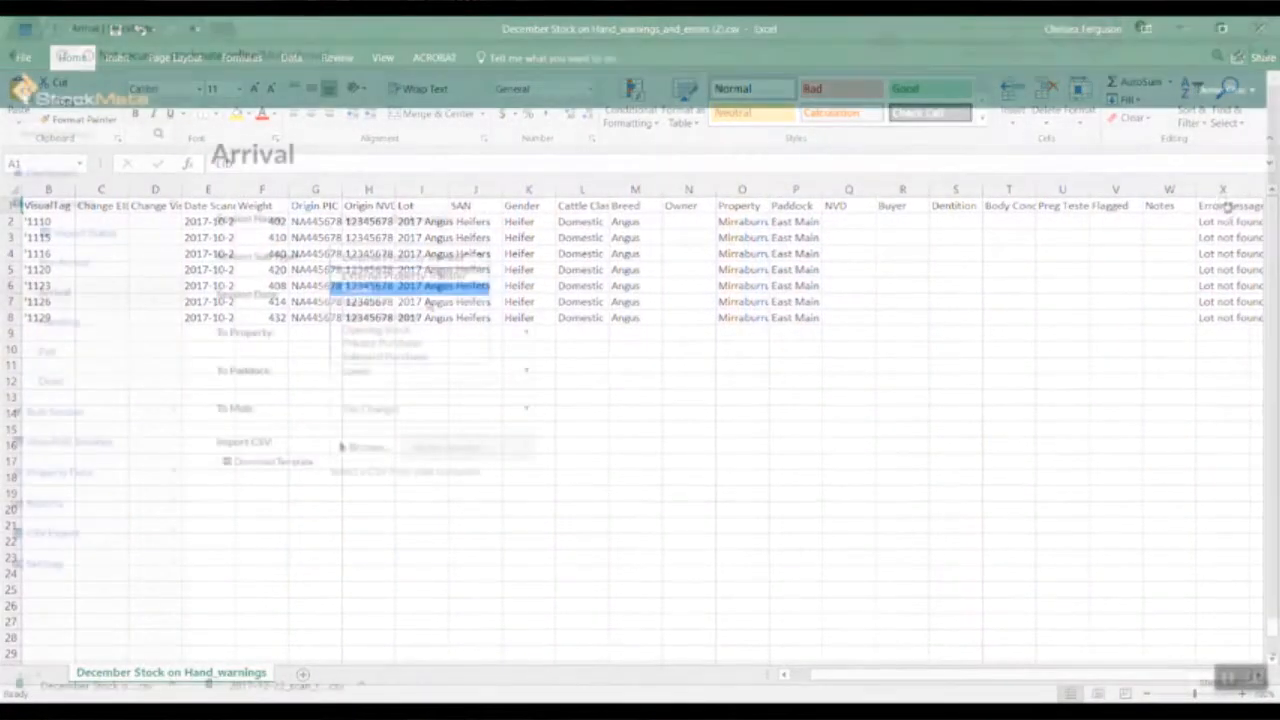
left_click(398, 336)
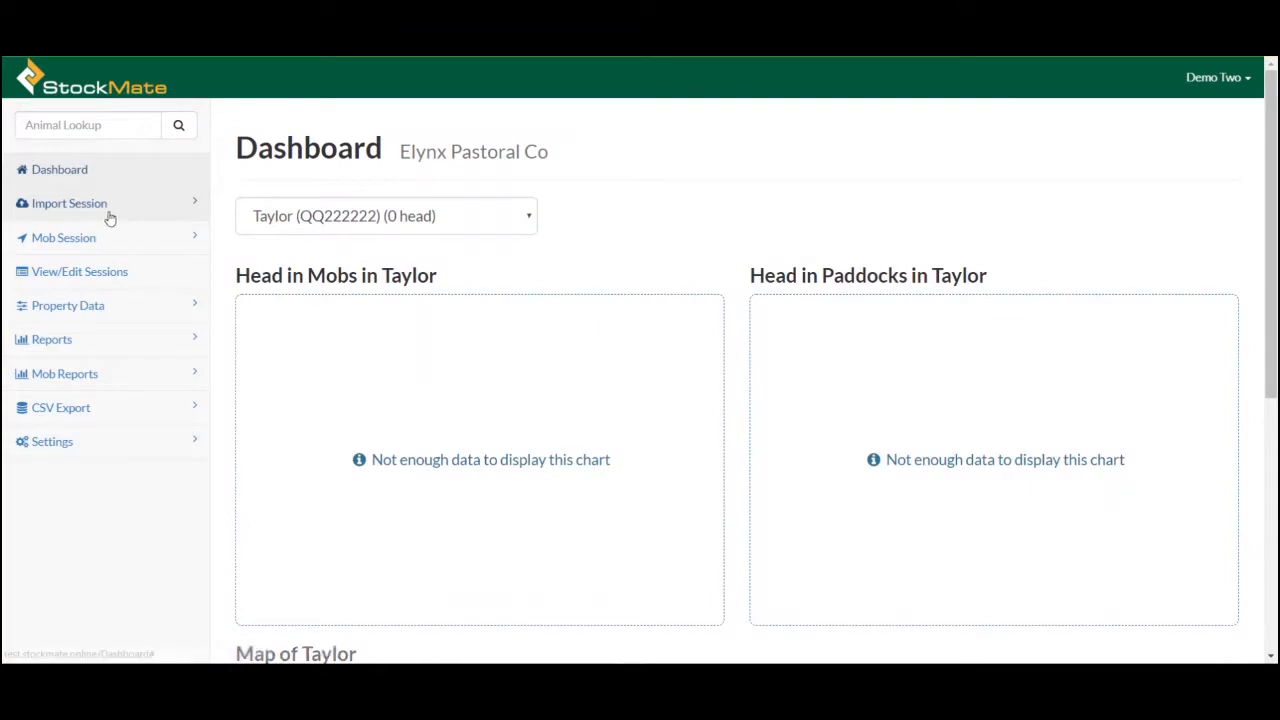
Step: Start an Arrival import session named "Opening Stock - Taylor" with the sub type Opening Stock
left_click(108, 207)
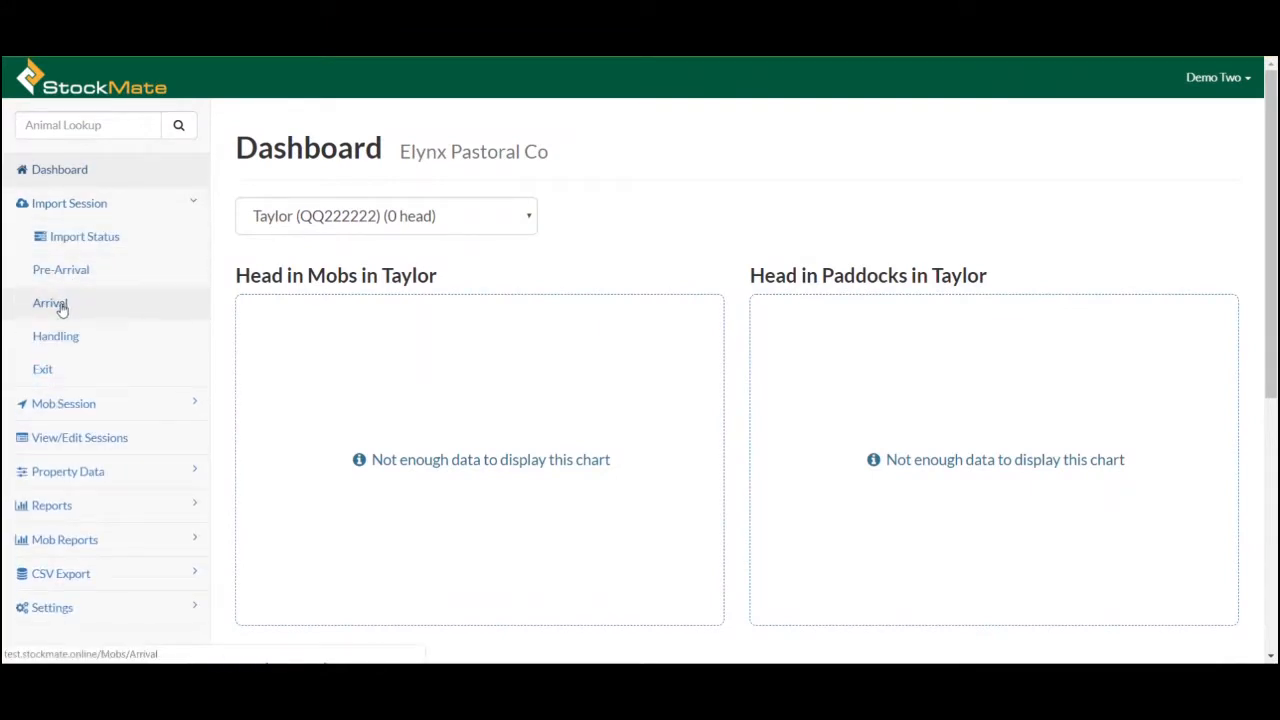
left_click(59, 304)
left_click(427, 219)
type("Opening Stock - Taylor")
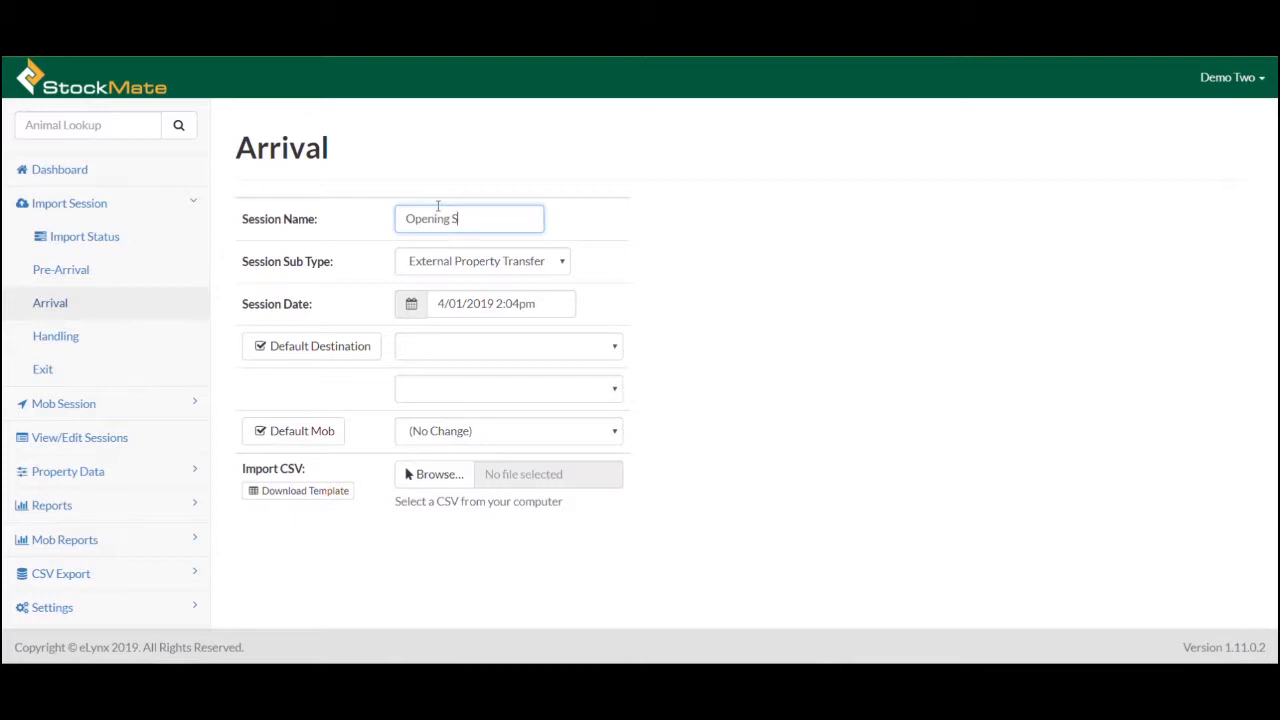
left_click(462, 261)
left_click(445, 346)
Step: Set the arrival session's date to 26/11/2018
left_click(450, 304)
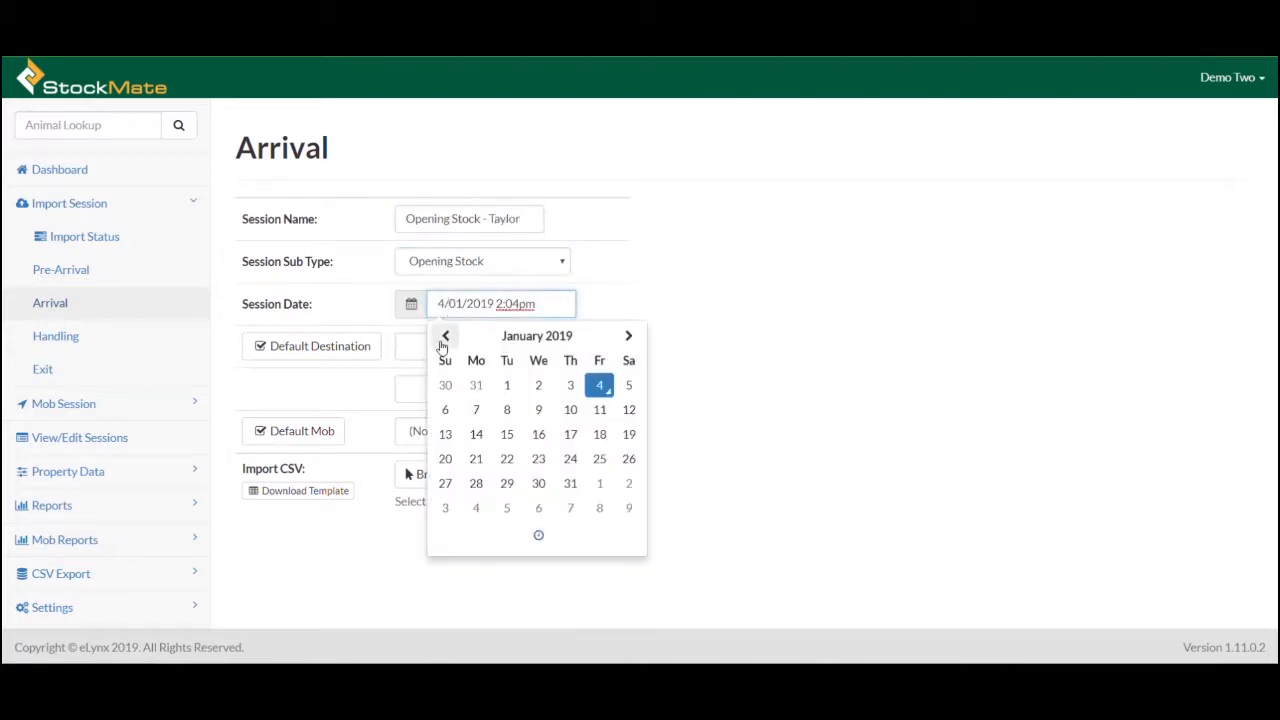
left_click(445, 335)
left_click(445, 335)
left_click(476, 484)
left_click(631, 303)
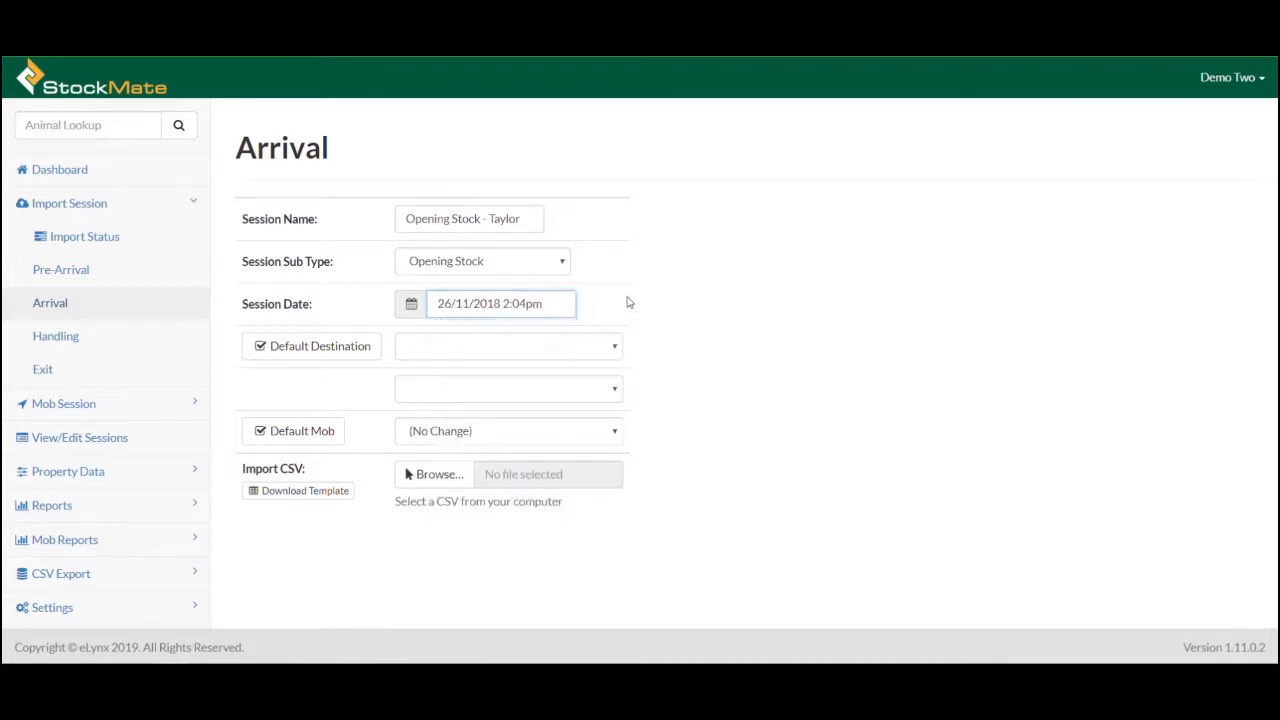
Step: Set the default destination to property Taylor, paddock Back1, and turn off the default mob
left_click(476, 350)
left_click(484, 430)
left_click(462, 391)
left_click(463, 410)
left_click(259, 436)
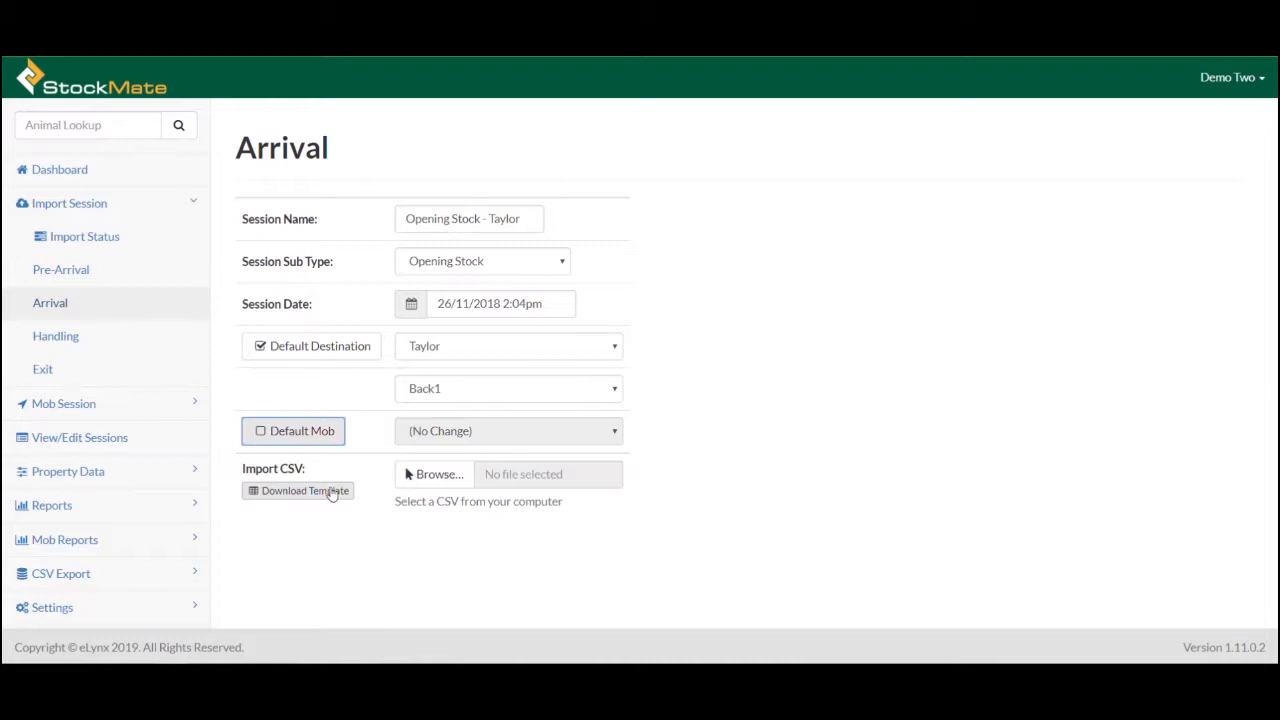
Step: Switch to the opening stock CSV in Excel, look through its arrival rows, and return to the StockMate import form
mouse_move(293, 677)
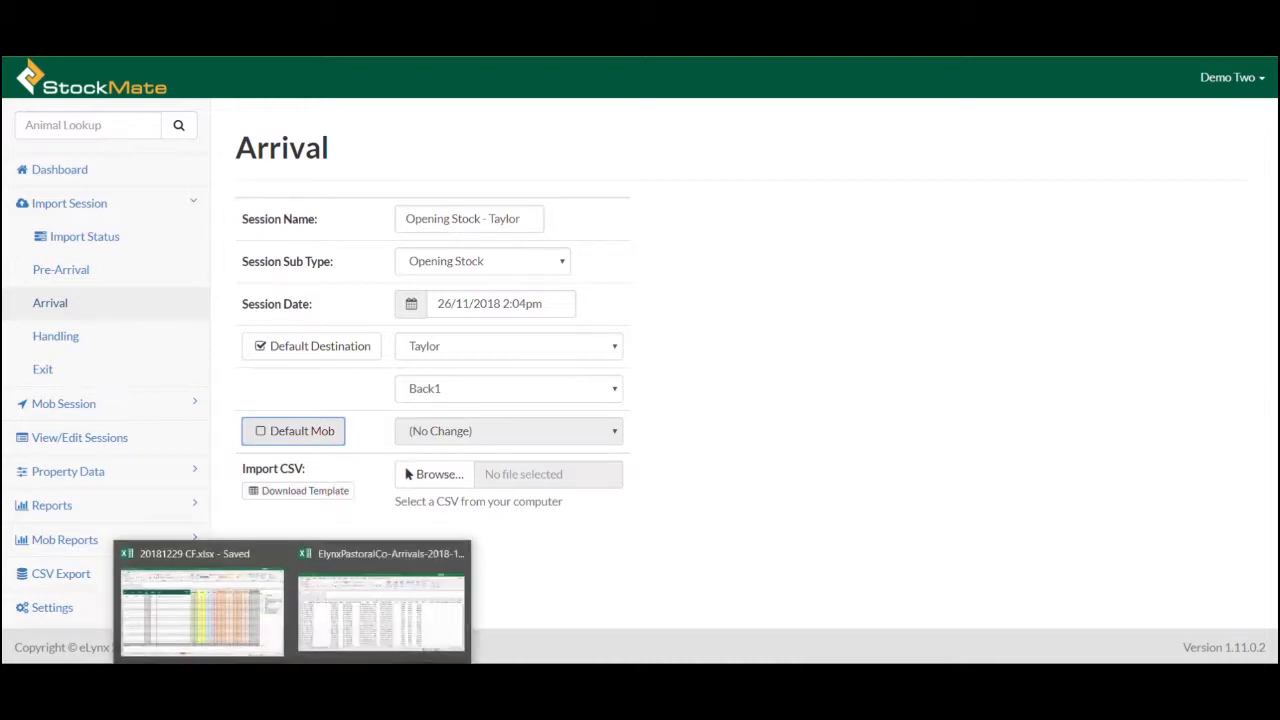
left_click(330, 622)
scroll(533, 479, "down", 7)
scroll(533, 479, "up", 6)
scroll(533, 479, "up", 1)
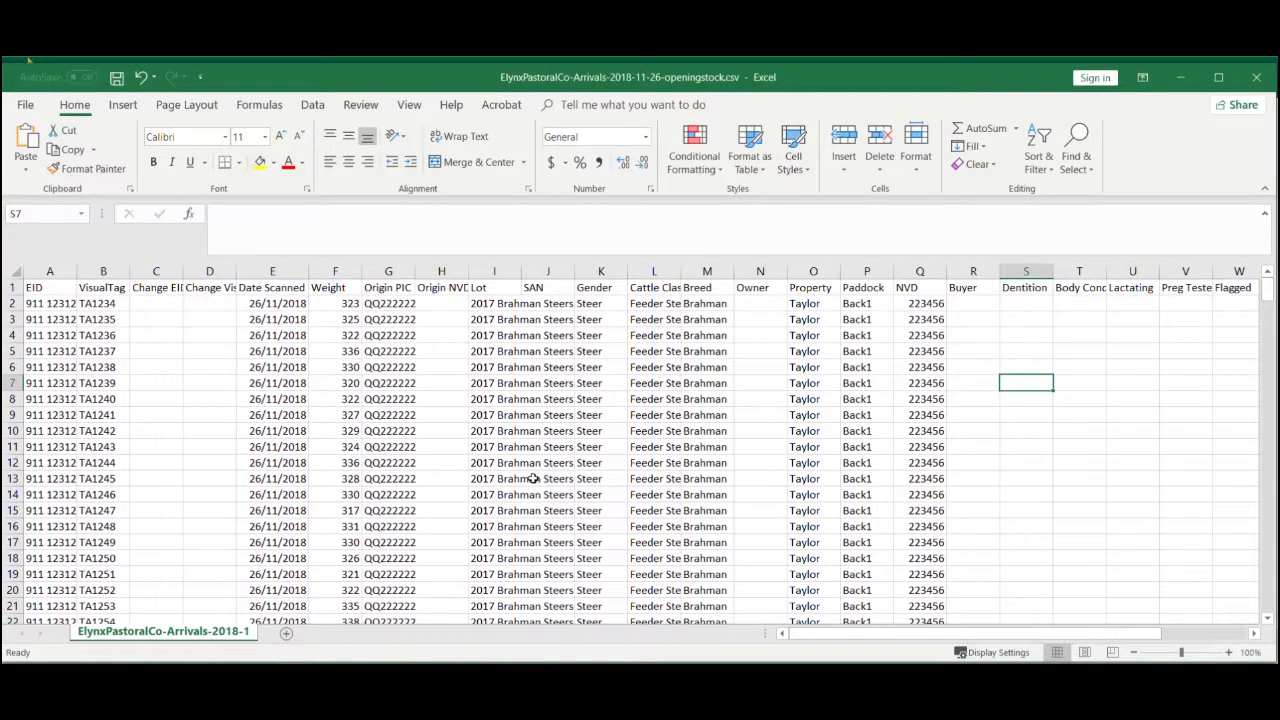
key("alt+Tab")
Step: Import the ElynxPastoralCo-Arrivals-2018-11-26-openingstock.csv file into the session and look through the imported animal scans
left_click(452, 480)
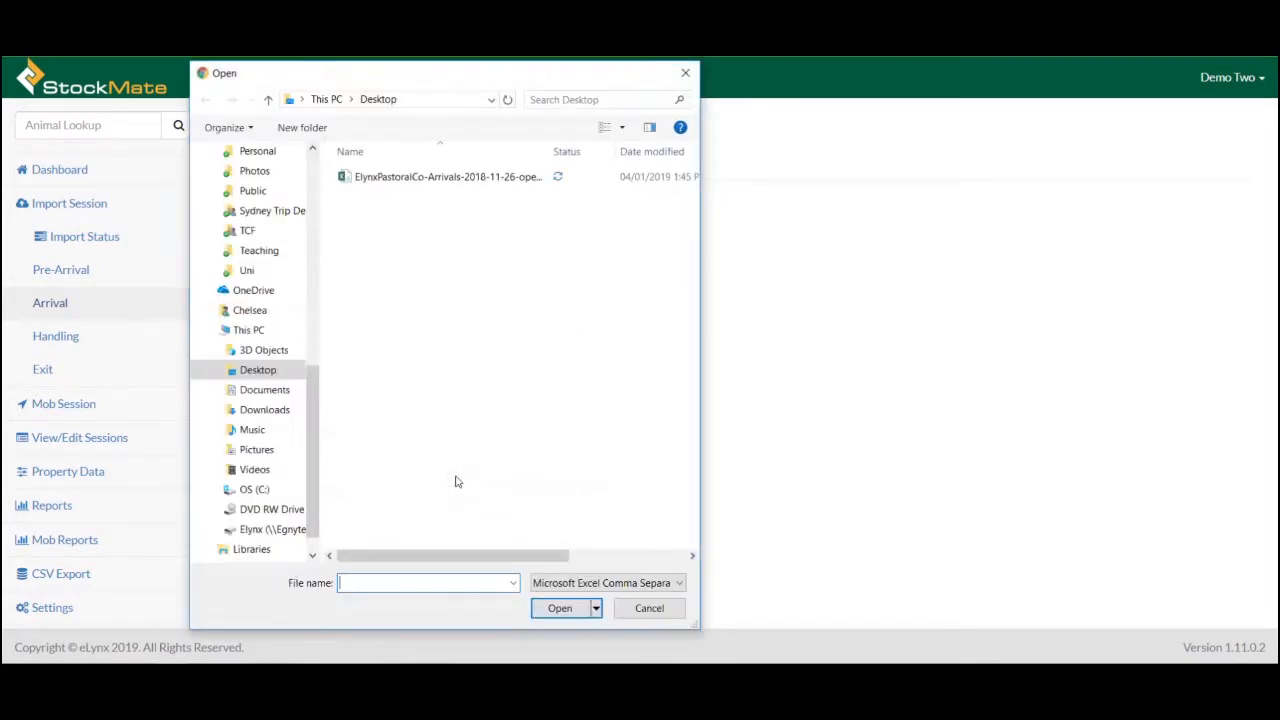
left_click(458, 178)
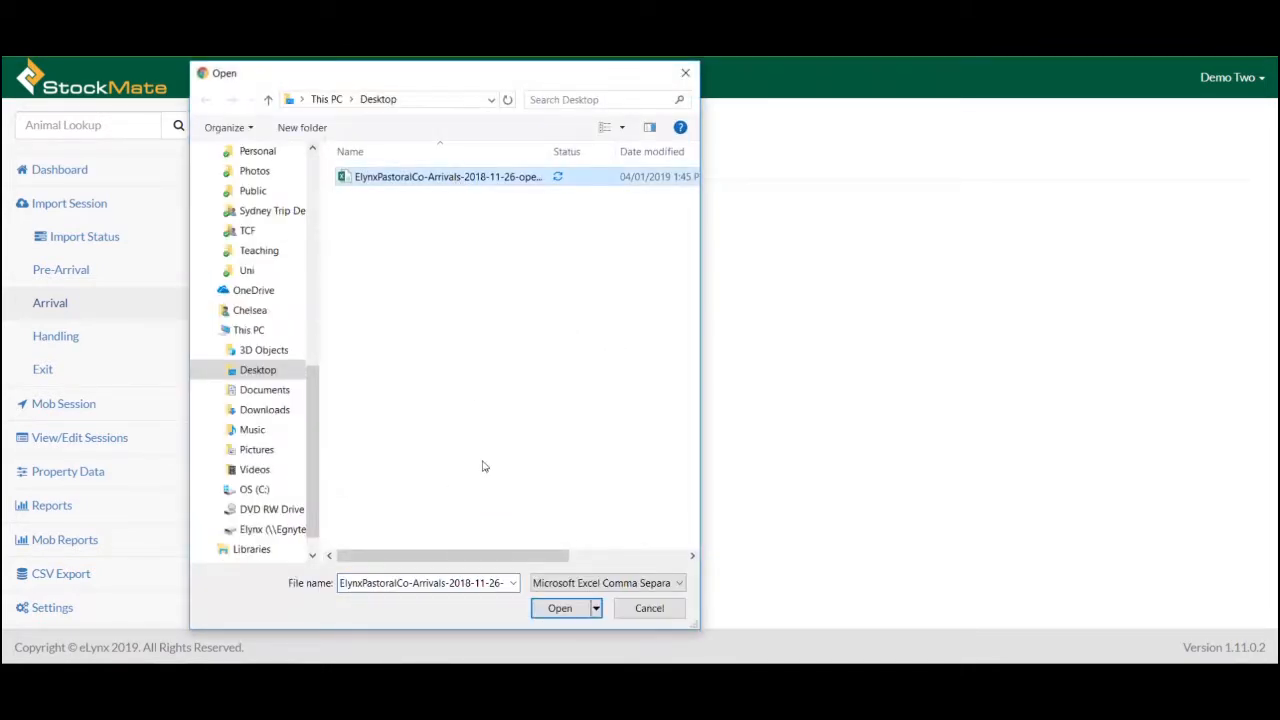
left_click(562, 608)
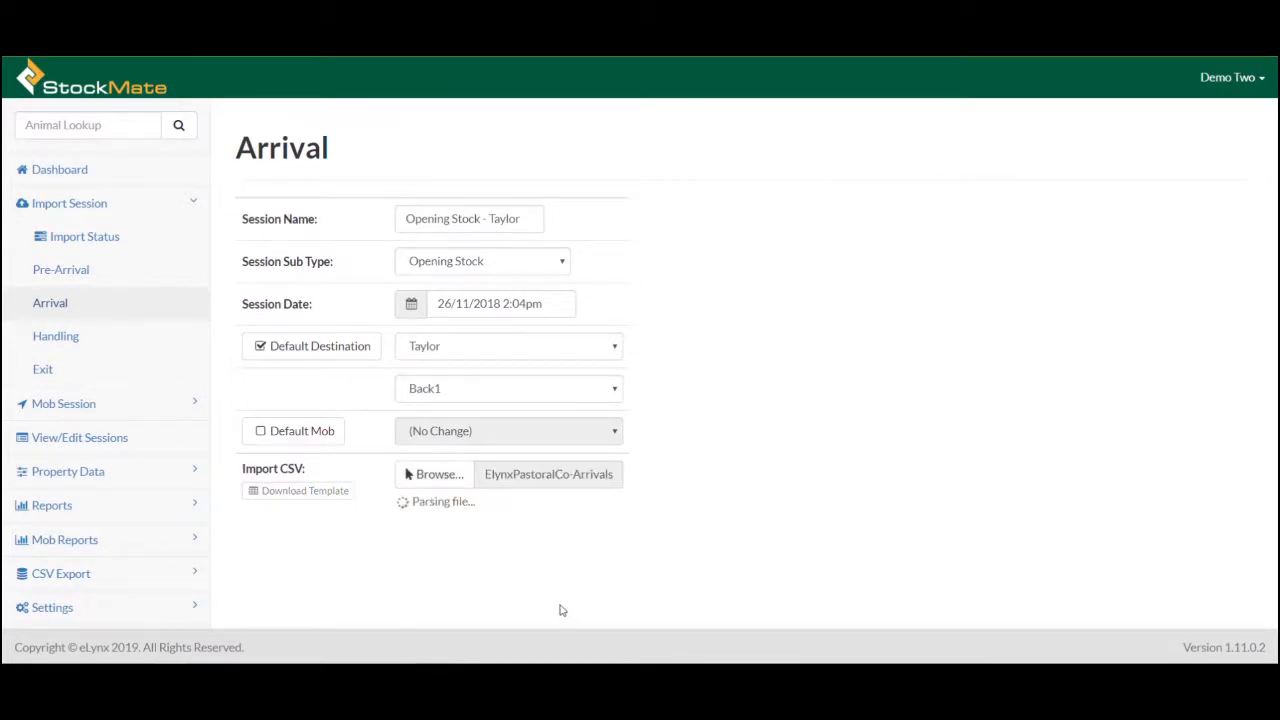
left_click(340, 574)
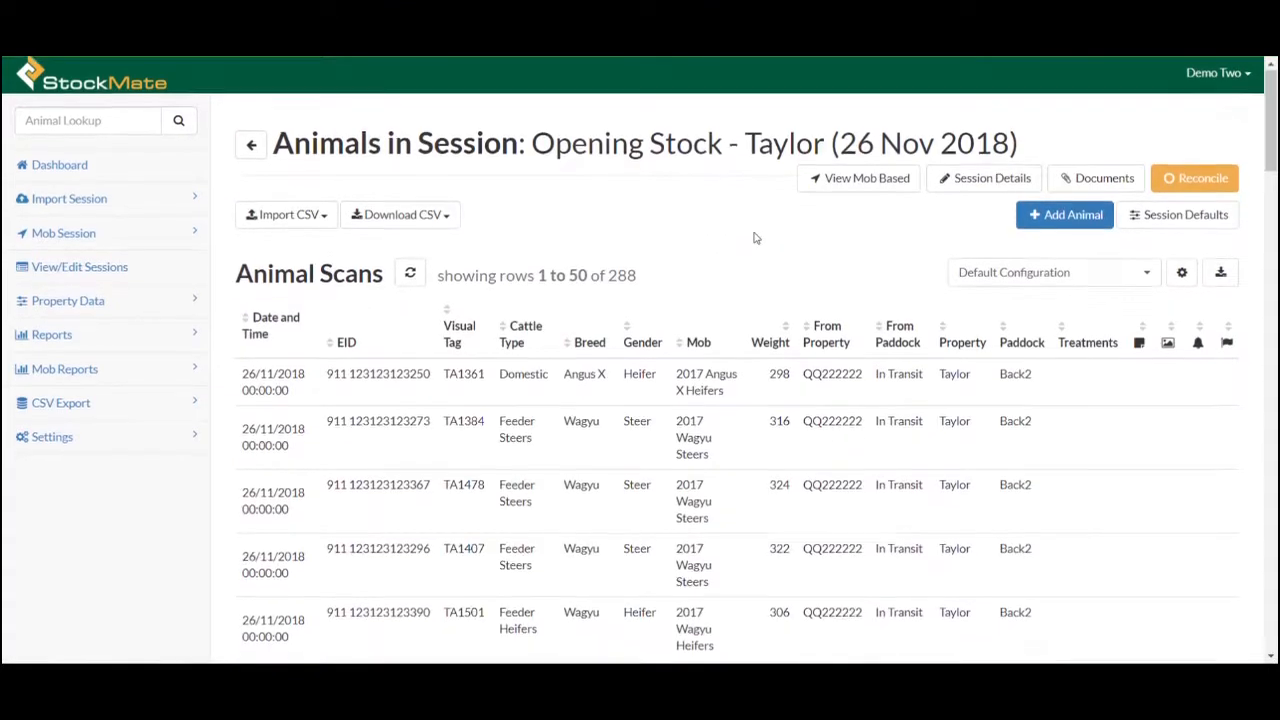
scroll(757, 237, "down", 3)
scroll(755, 238, "down", 4)
scroll(757, 238, "up", 7)
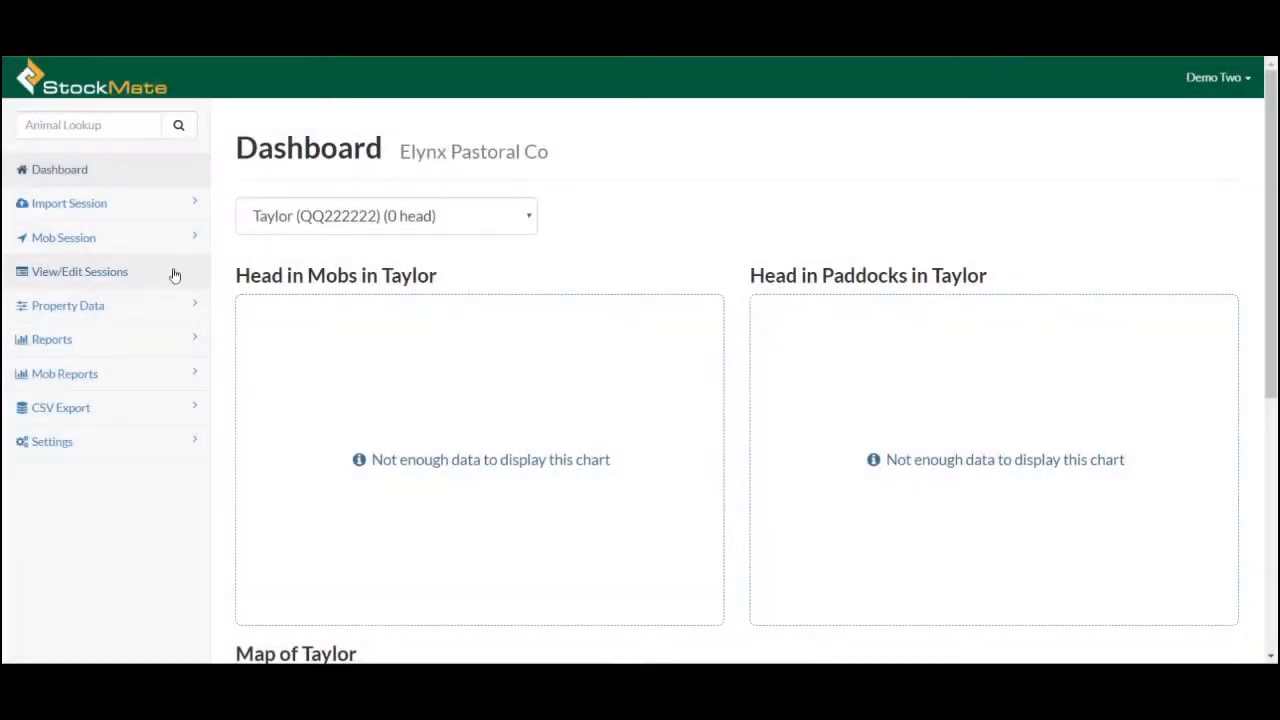
Step: Search the session list for sessions dated from 26/11/2018 onwards
left_click(171, 272)
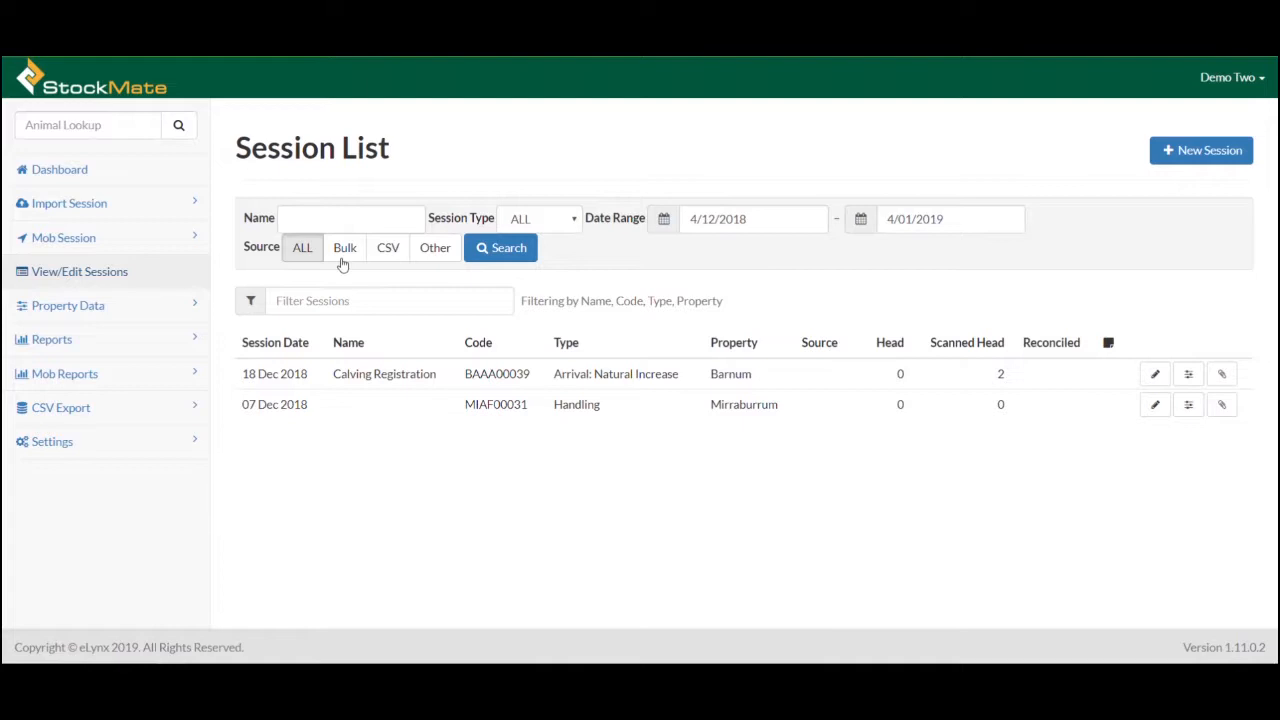
left_click(785, 218)
left_click(698, 250)
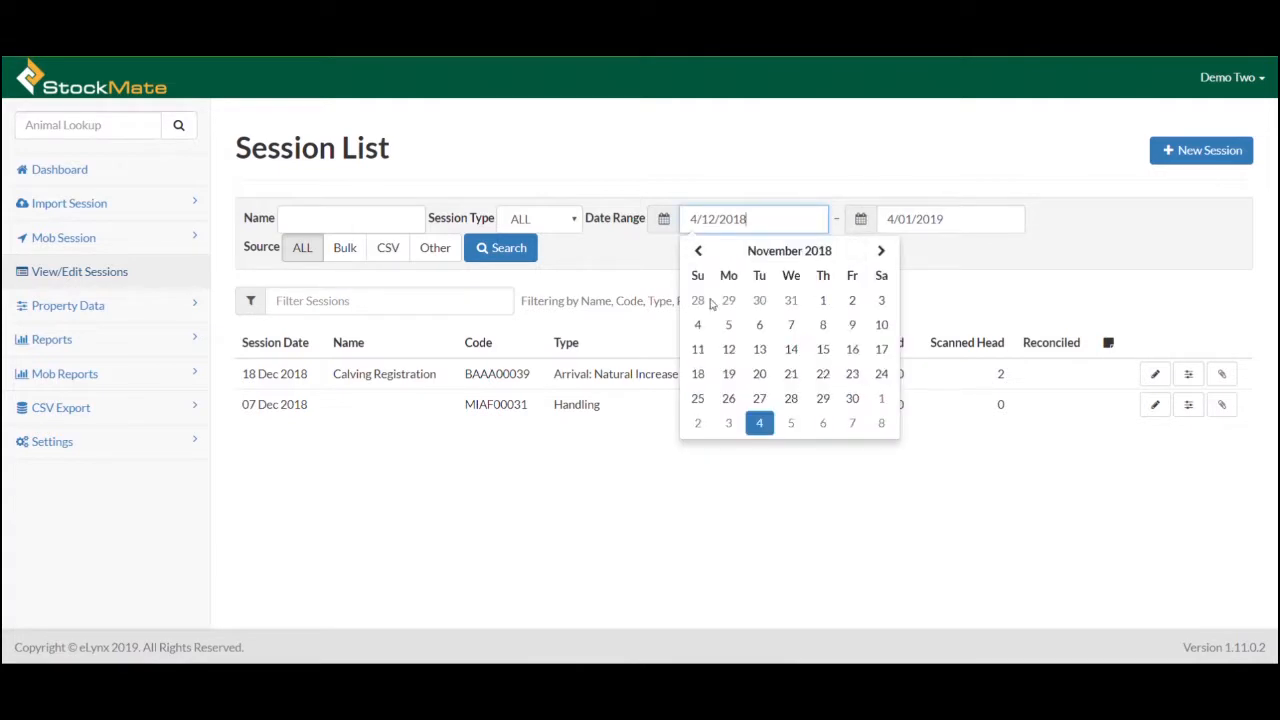
left_click(728, 398)
left_click(501, 252)
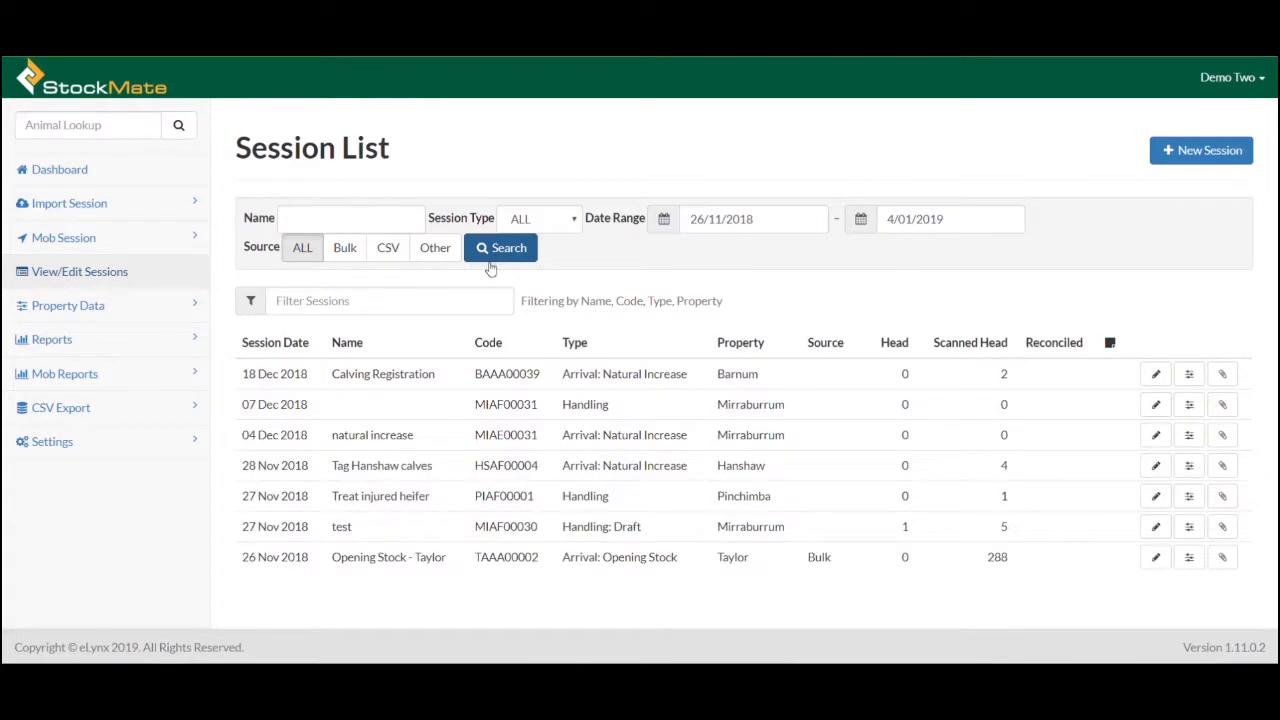
Step: Open the "Opening Stock - Taylor" session and review its animal scans
left_click(378, 563)
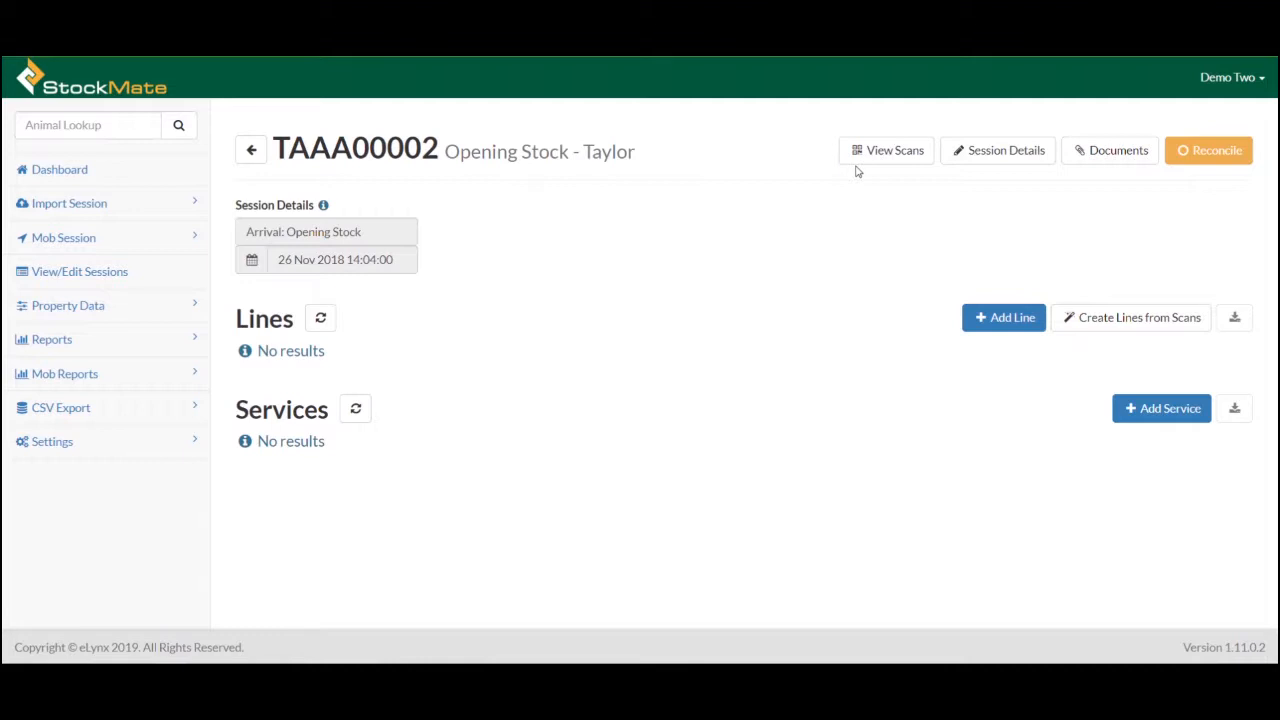
left_click(866, 160)
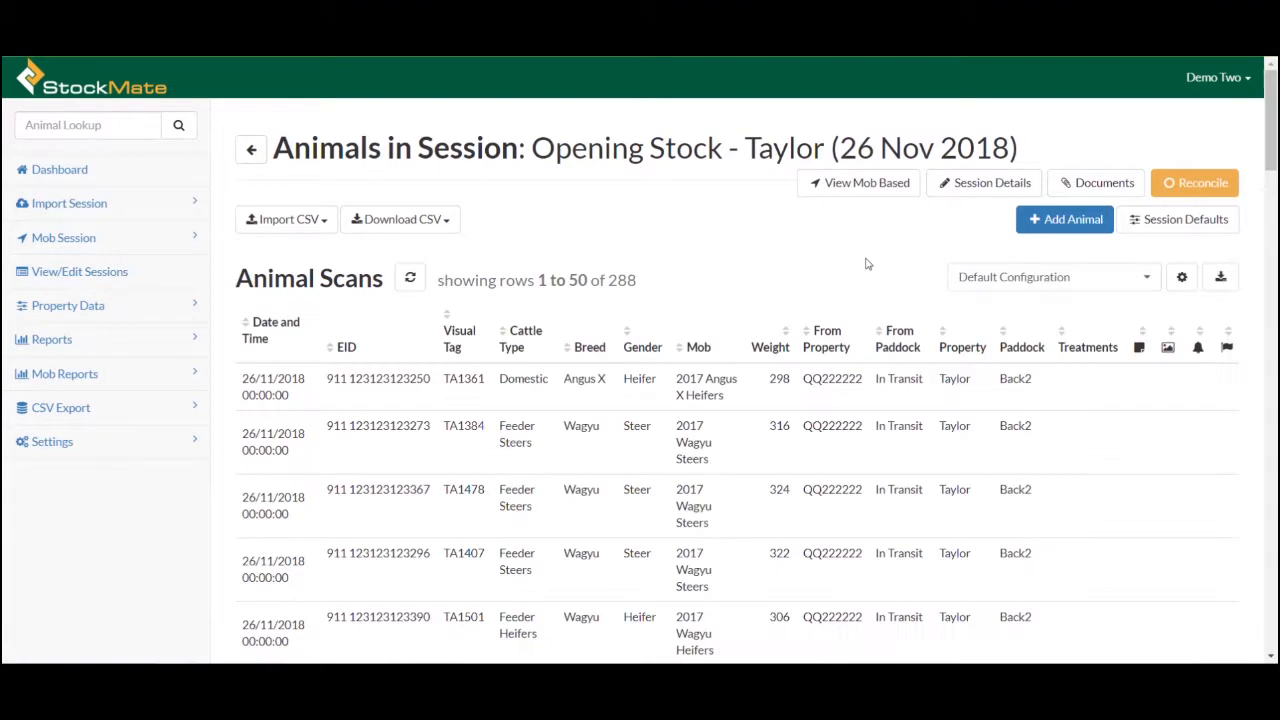
scroll(866, 265, "down", 2)
scroll(863, 270, "down", 10)
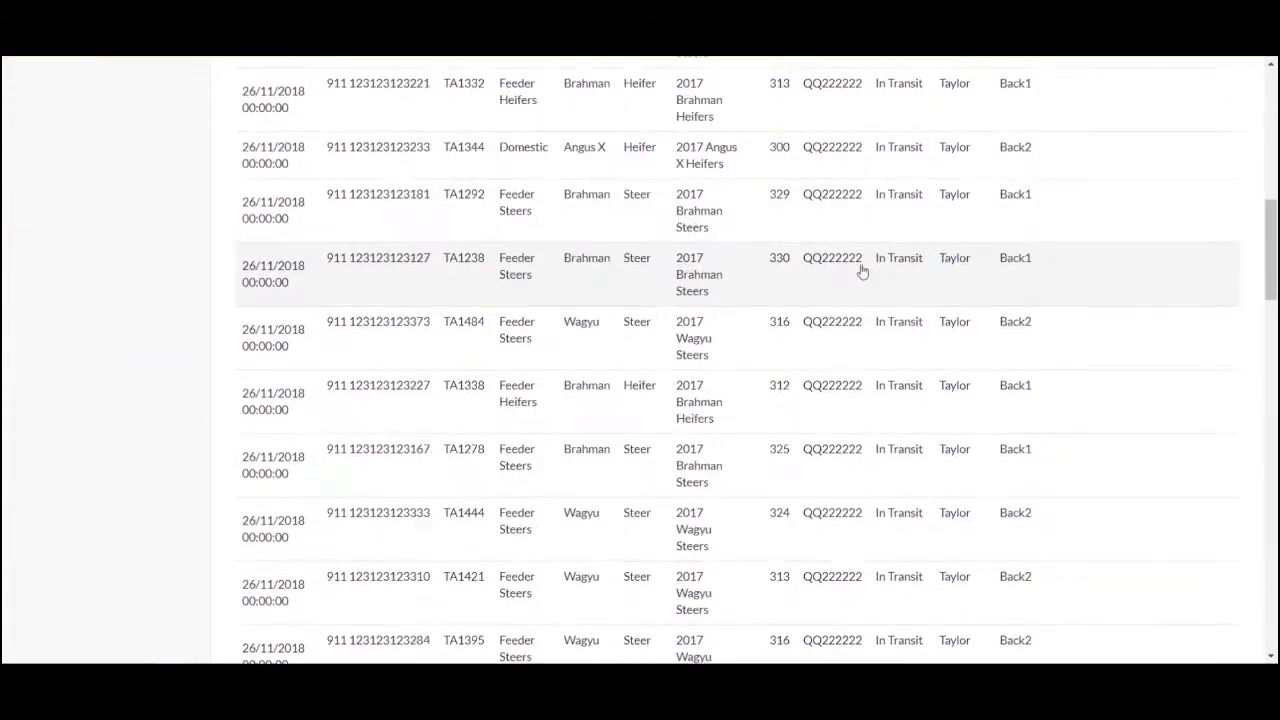
scroll(863, 270, "up", 10)
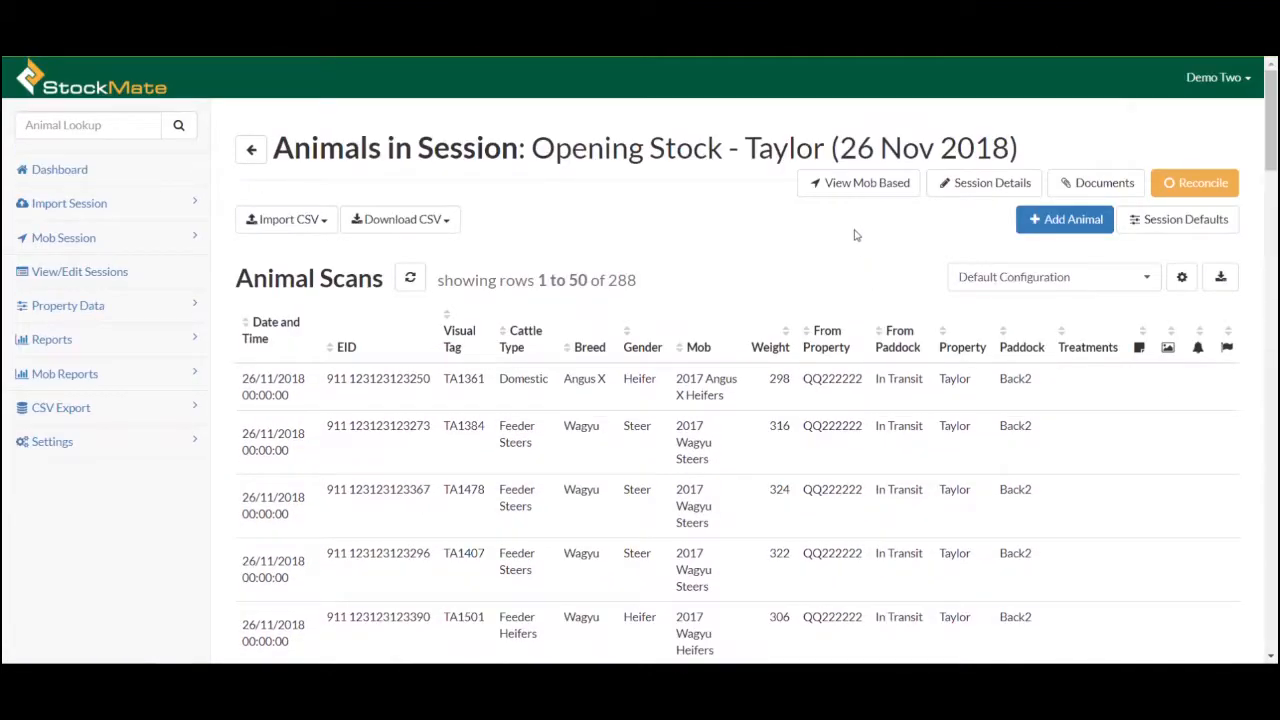
Step: Create mob lines from the scans in the mob-based view of the "Opening Stock - Taylor" session
left_click(860, 196)
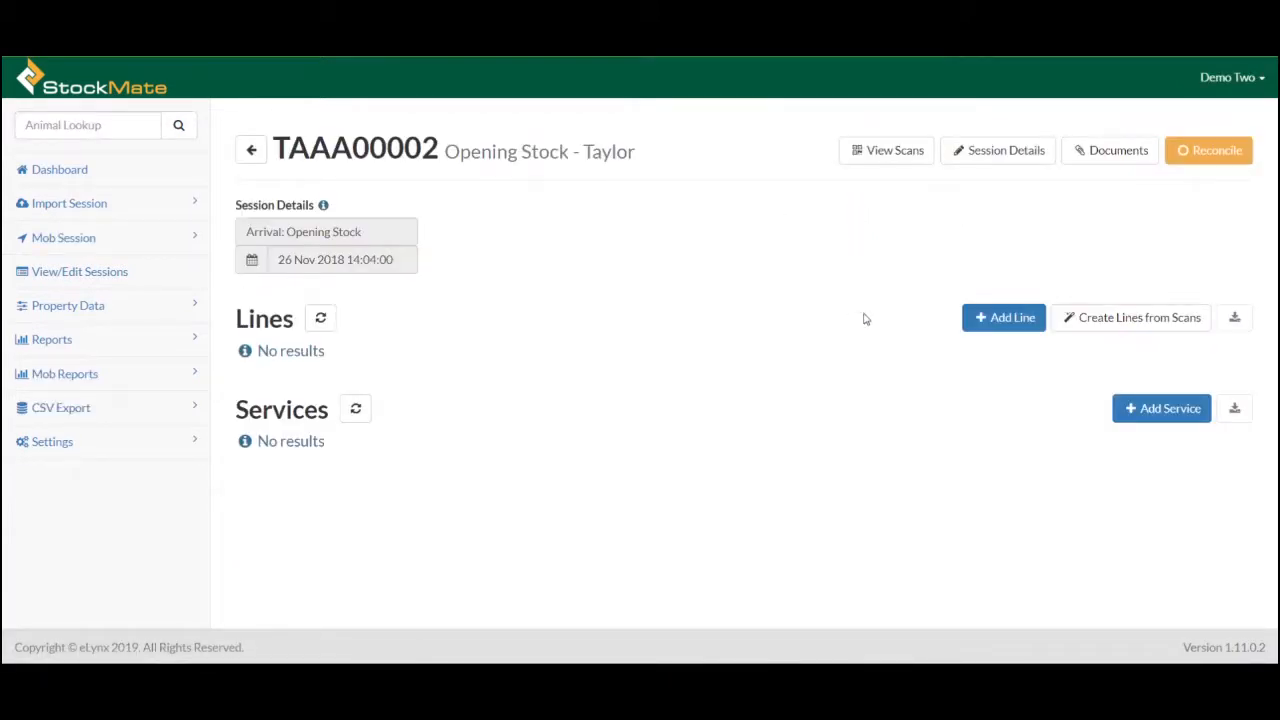
left_click(1102, 325)
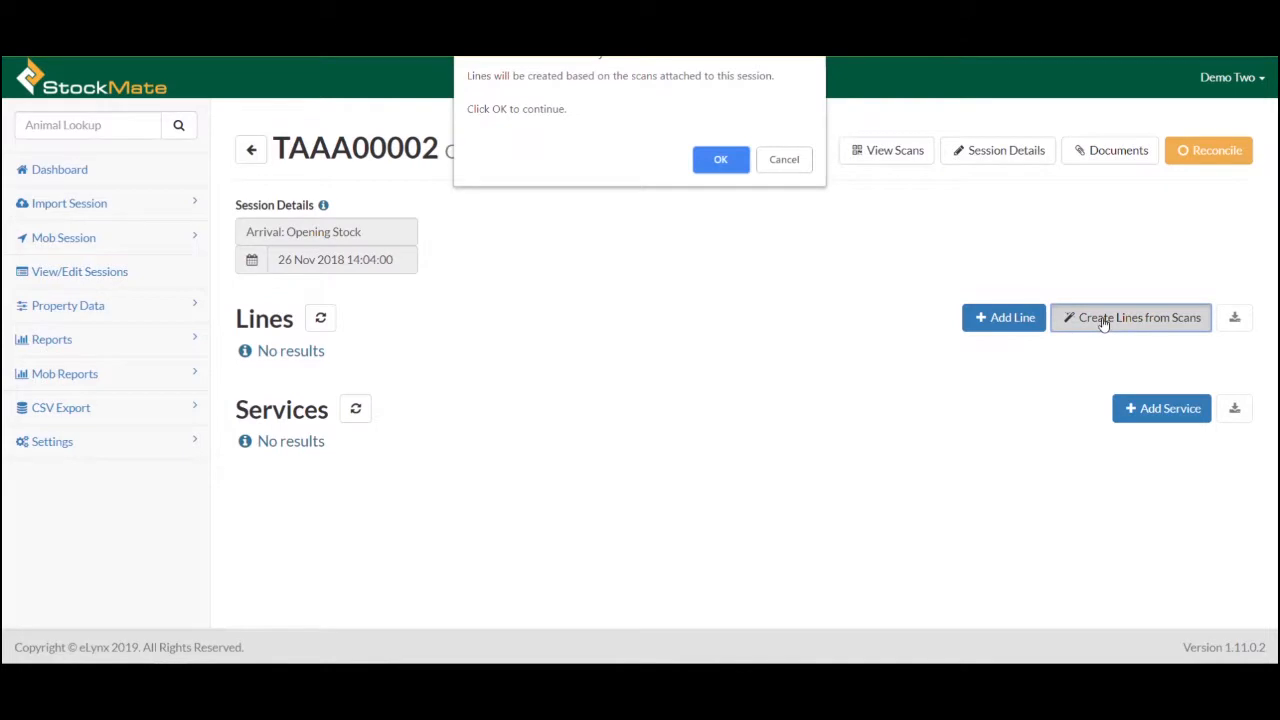
left_click(720, 160)
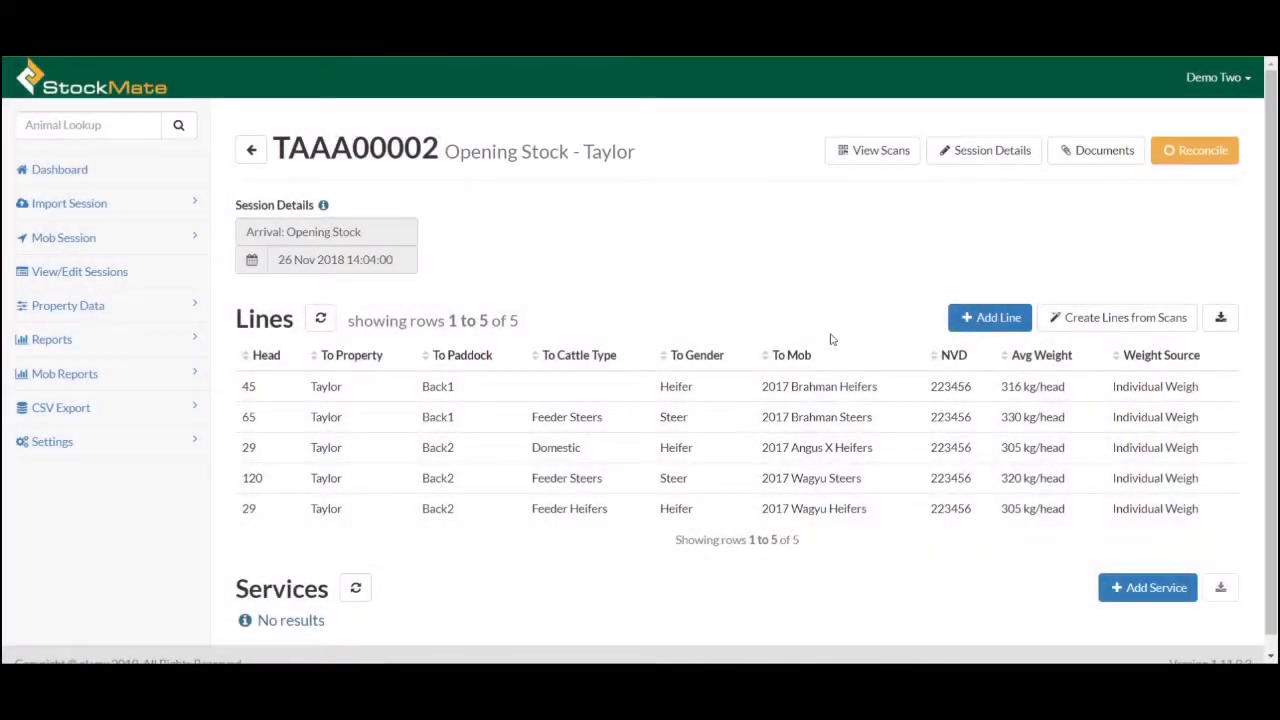
Step: Examine the 2017 Brahman Heifers line in the Line Editor and close it without changes
scroll(830, 340, "down", 1)
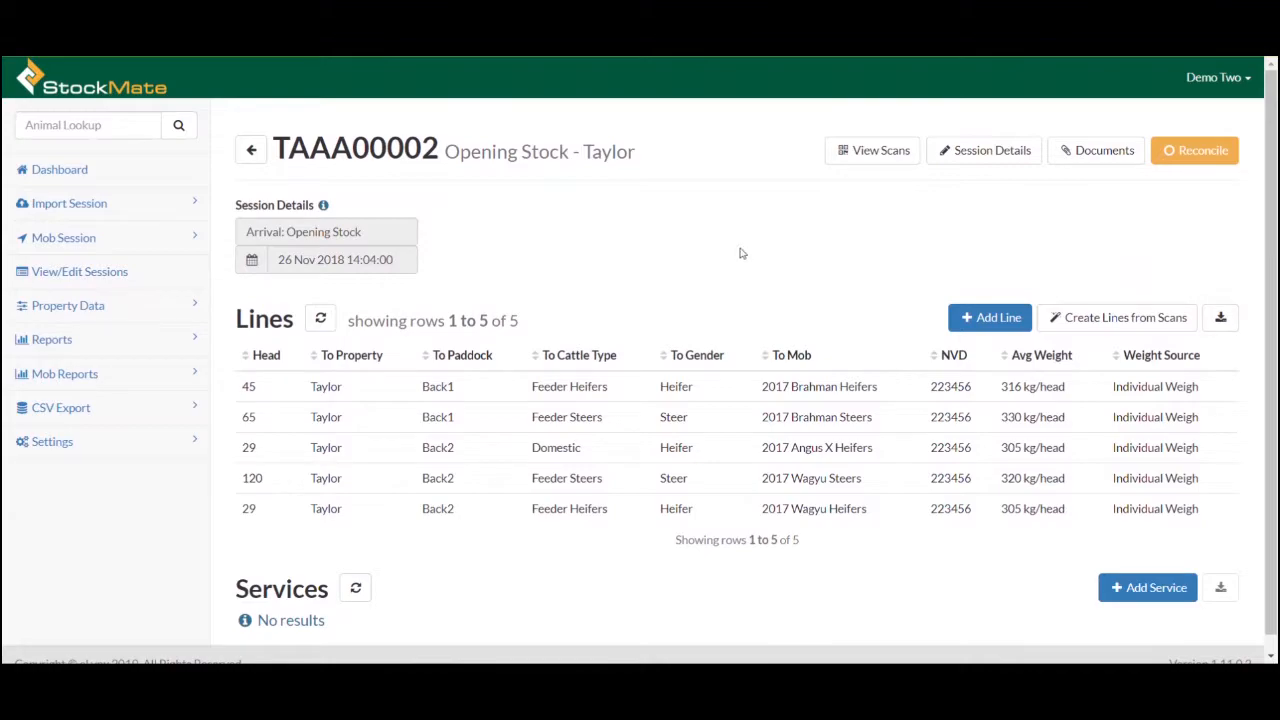
left_click(566, 387)
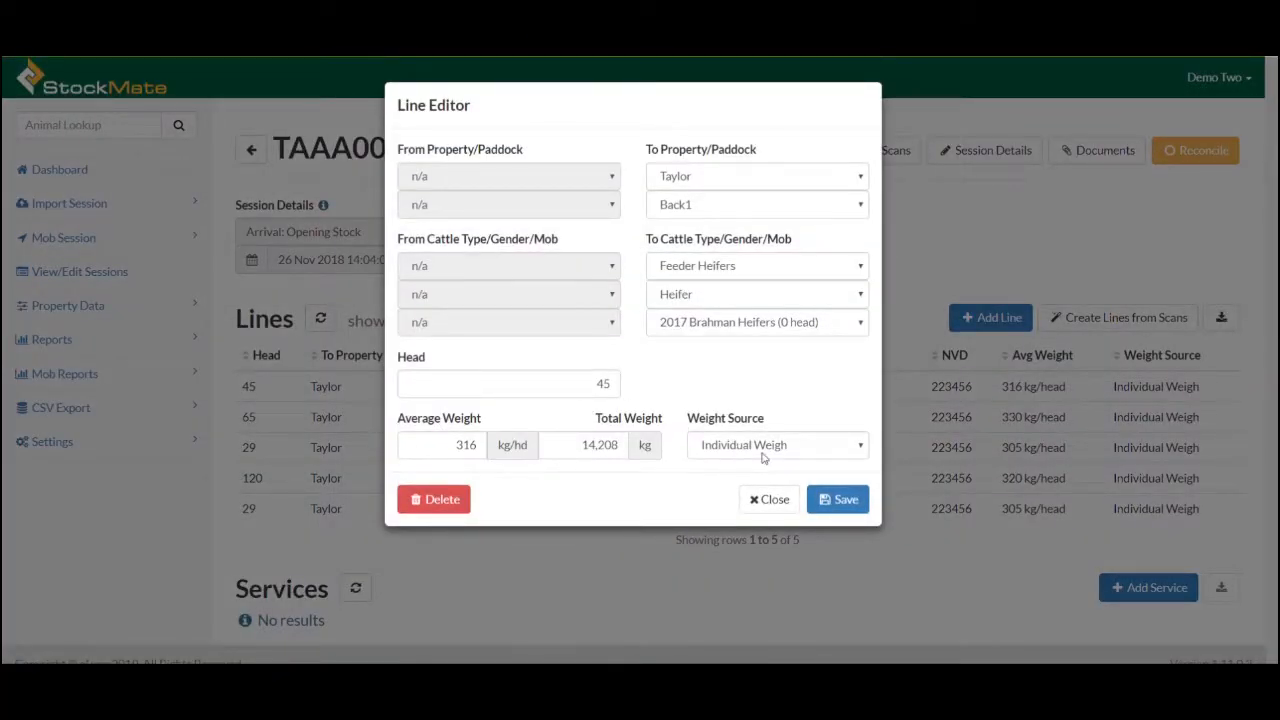
left_click(760, 498)
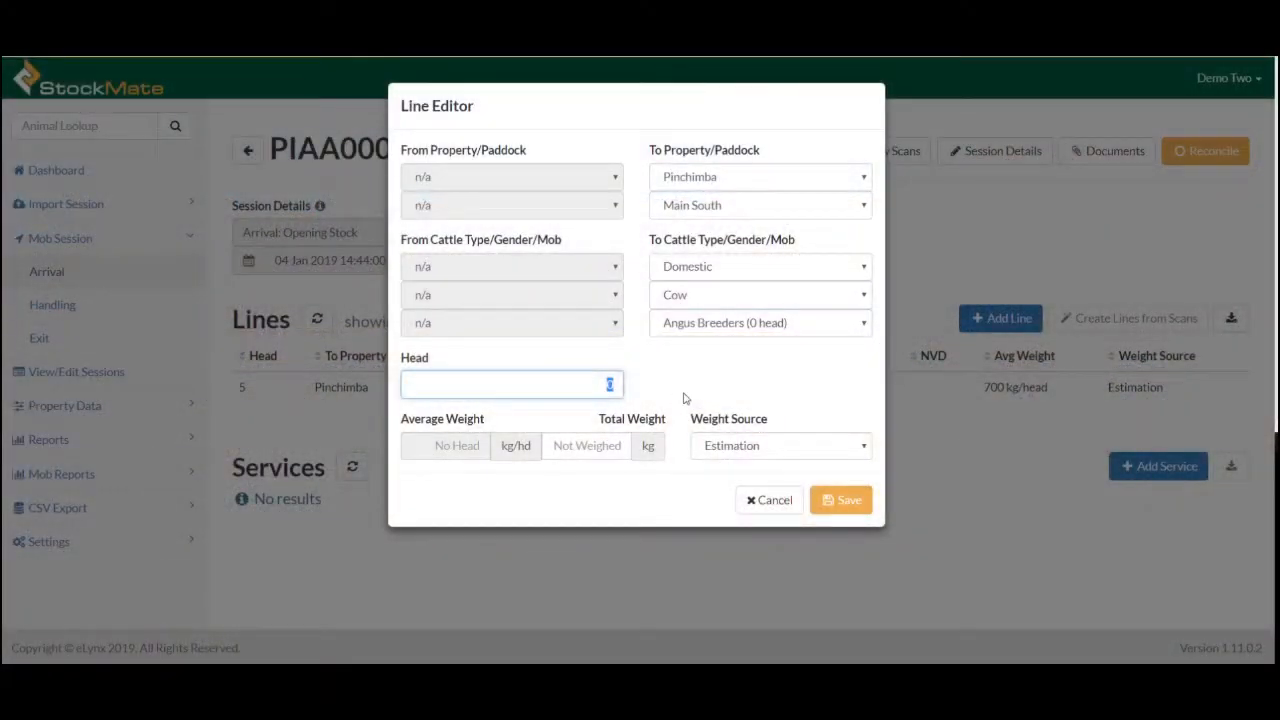
Step: Save the Angus Breeders line with 472 head and an average weight of 485 kg/hd, and start another line
type("472")
left_click(466, 446)
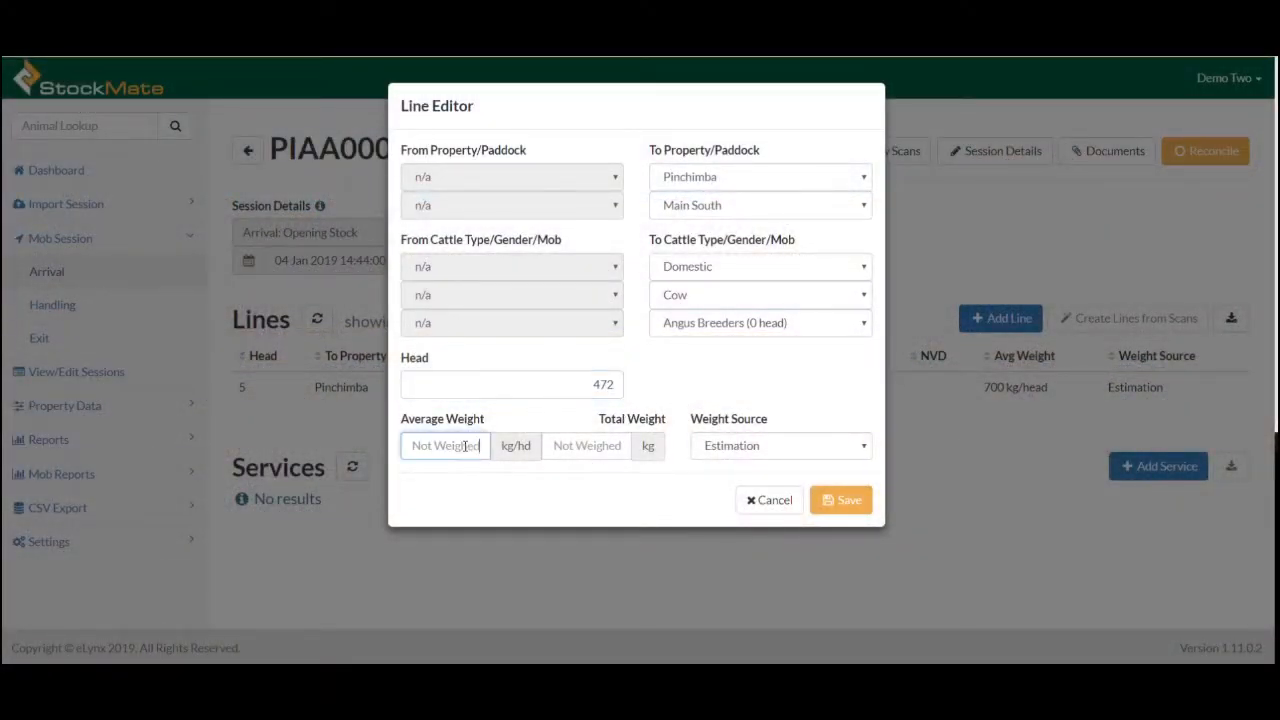
type("485")
left_click(829, 500)
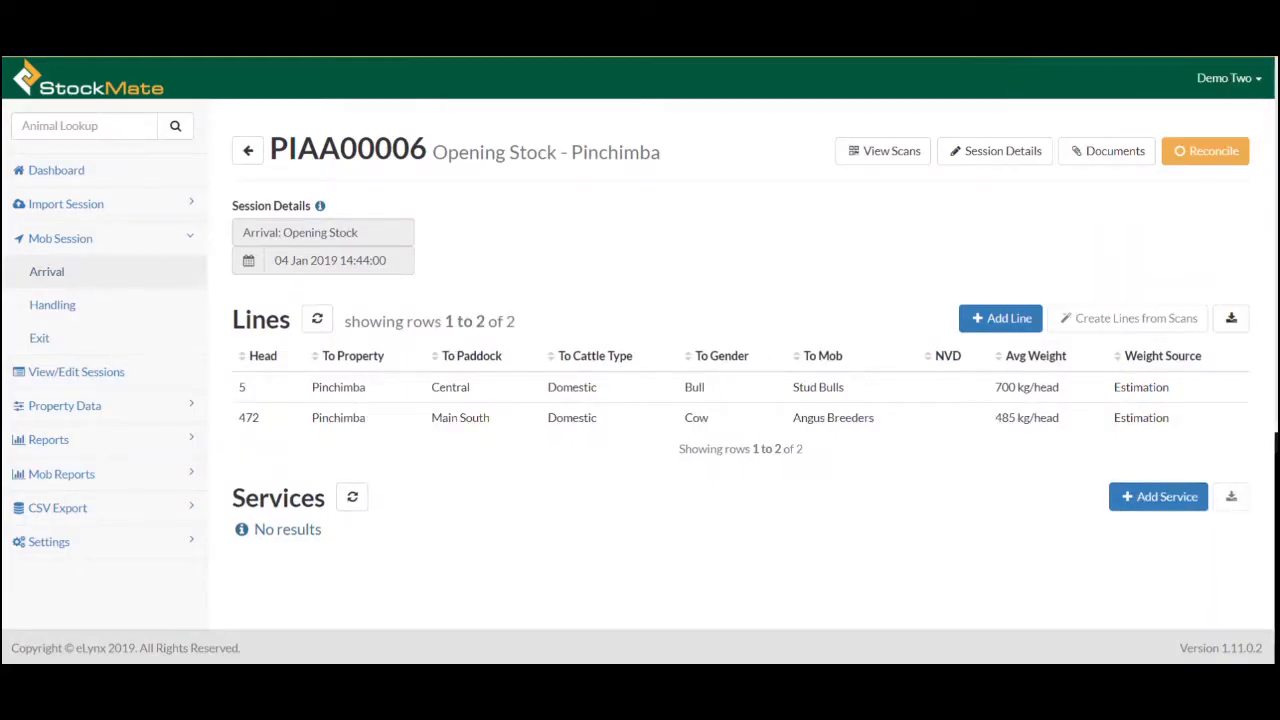
left_click(1020, 326)
left_click(730, 212)
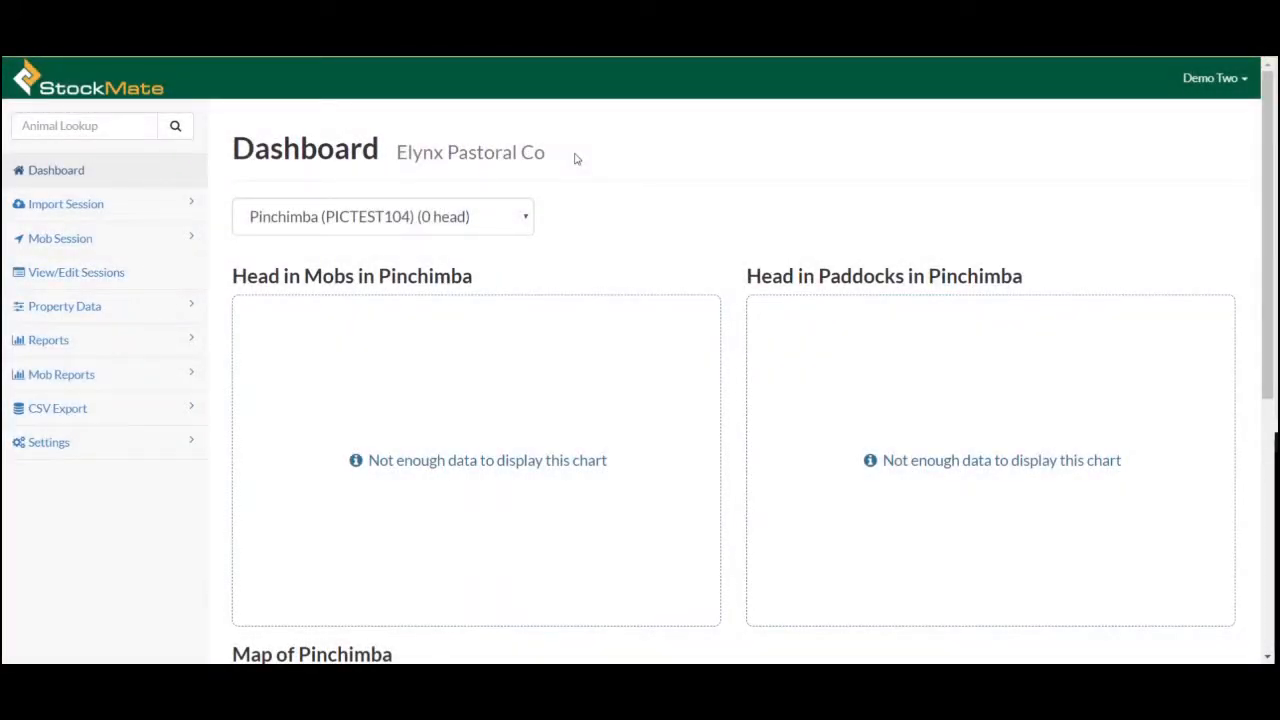
Step: Create a mob-based arrival session named "Opening Stock - Pinchimba" with sub type Opening Stock, dated 4/01/2019 2:44pm, for the Pinchimba property
left_click(160, 239)
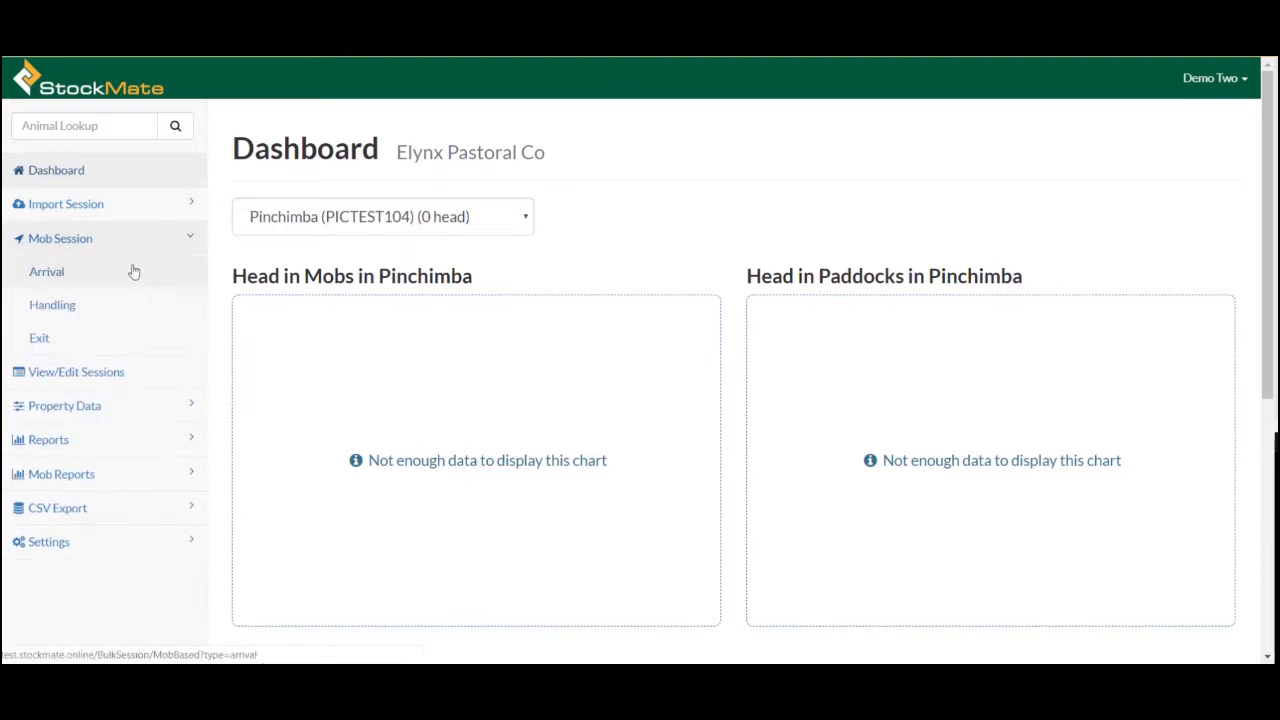
left_click(128, 280)
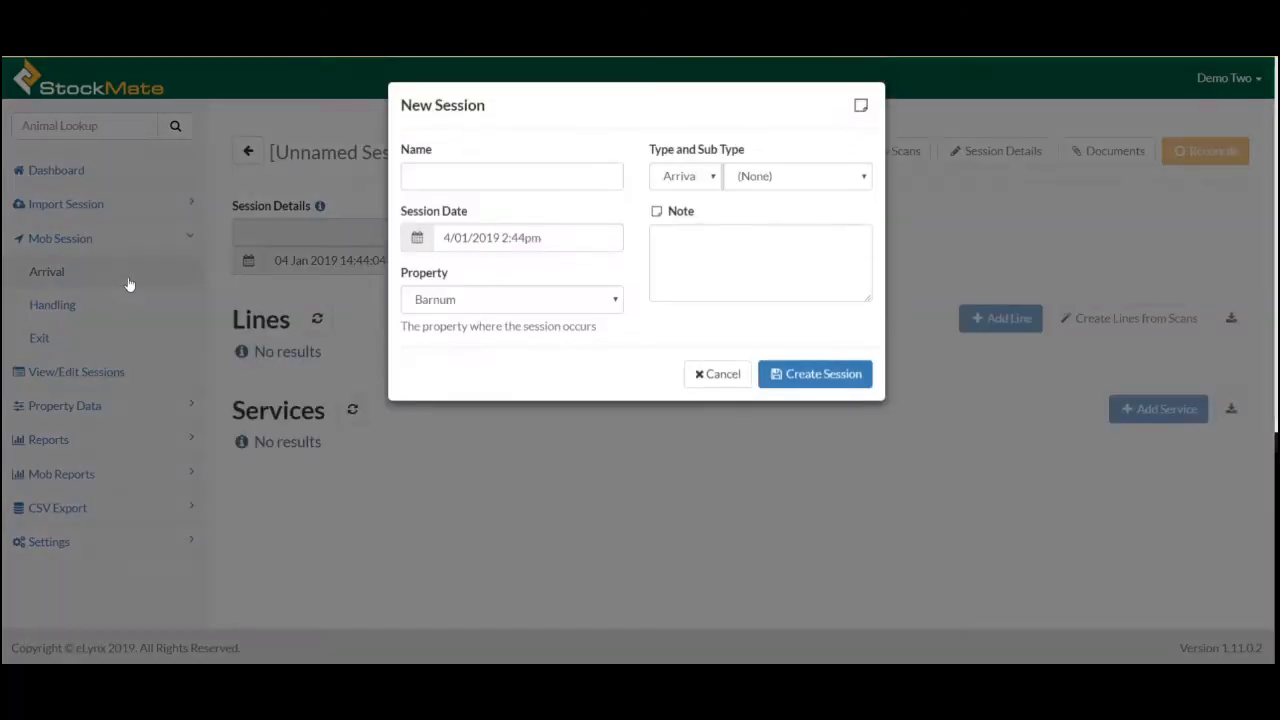
left_click(523, 170)
left_click(510, 210)
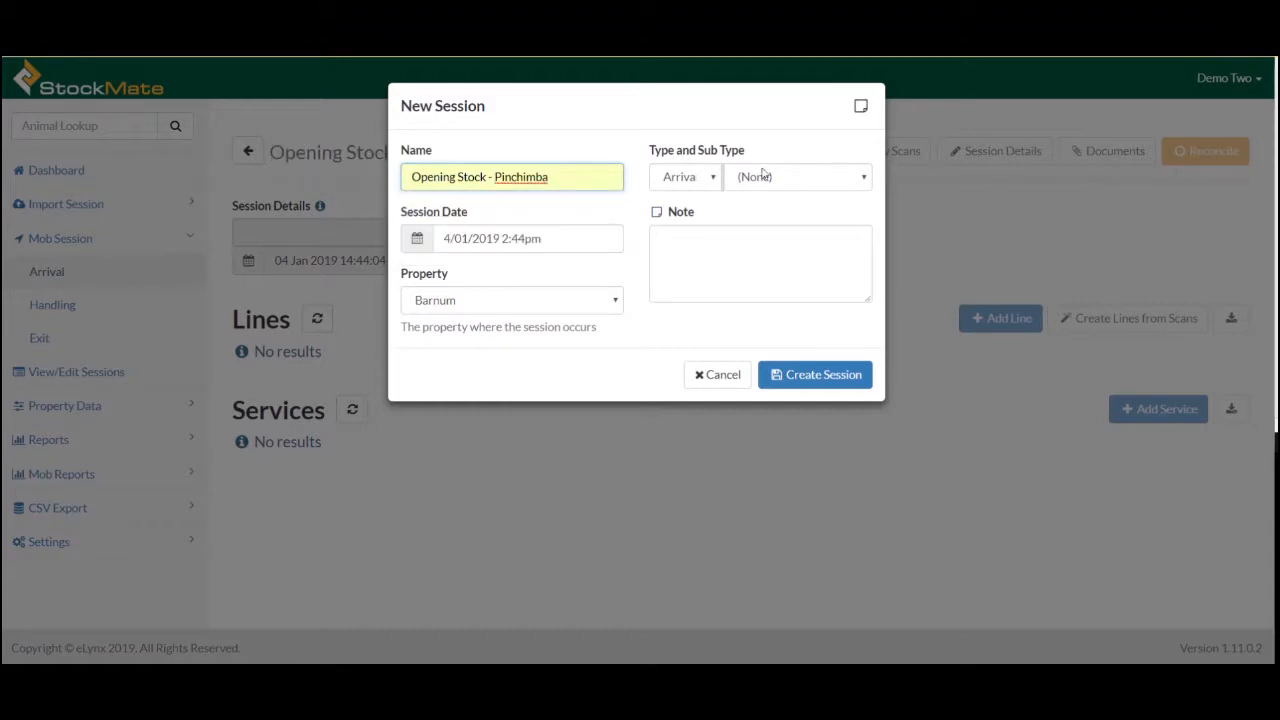
left_click(764, 176)
left_click(790, 274)
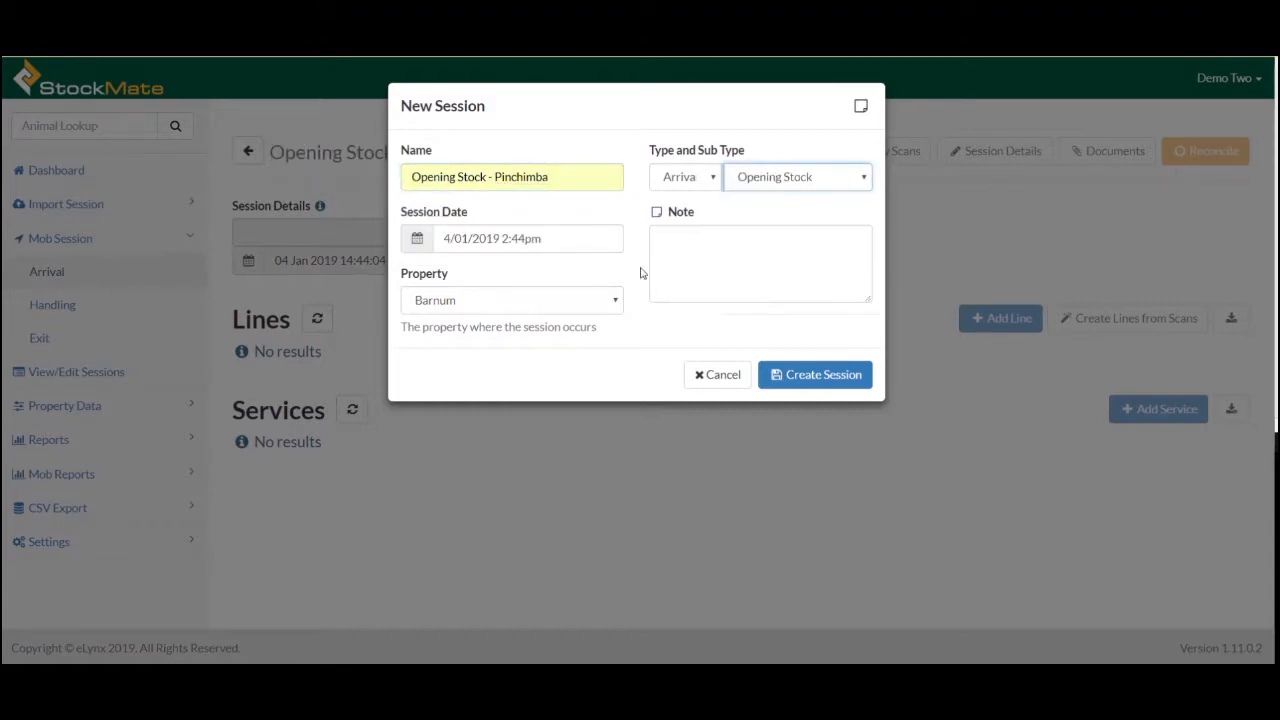
left_click(551, 238)
left_click(586, 217)
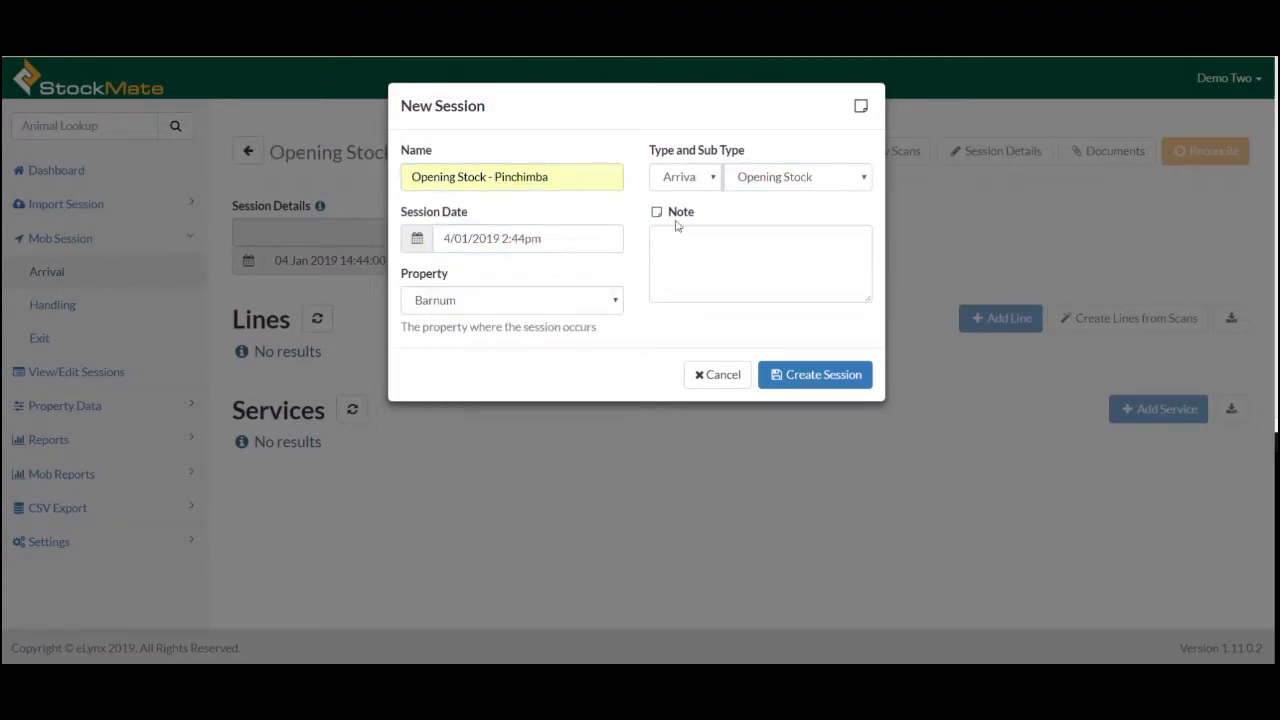
left_click(549, 300)
left_click(479, 368)
left_click(814, 374)
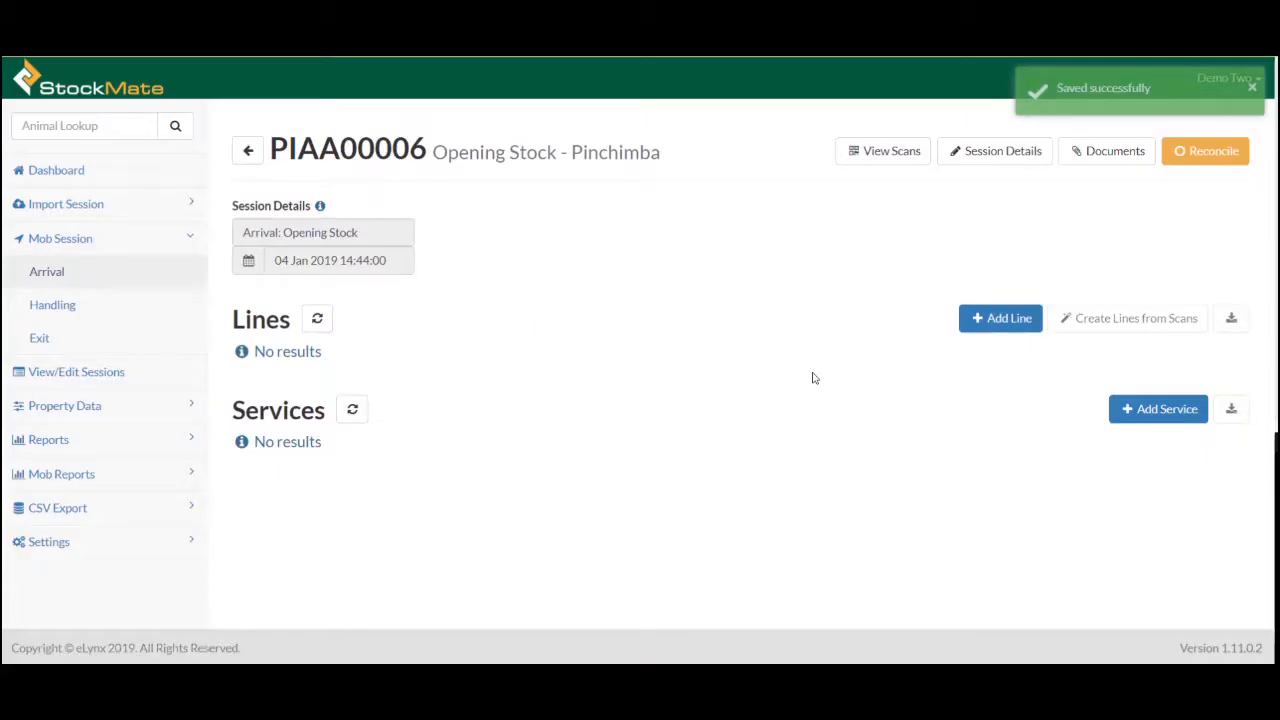
Step: Add a line to the session going to Pinchimba's Central paddock, with cattle type Domestic and gender Bull
left_click(1005, 318)
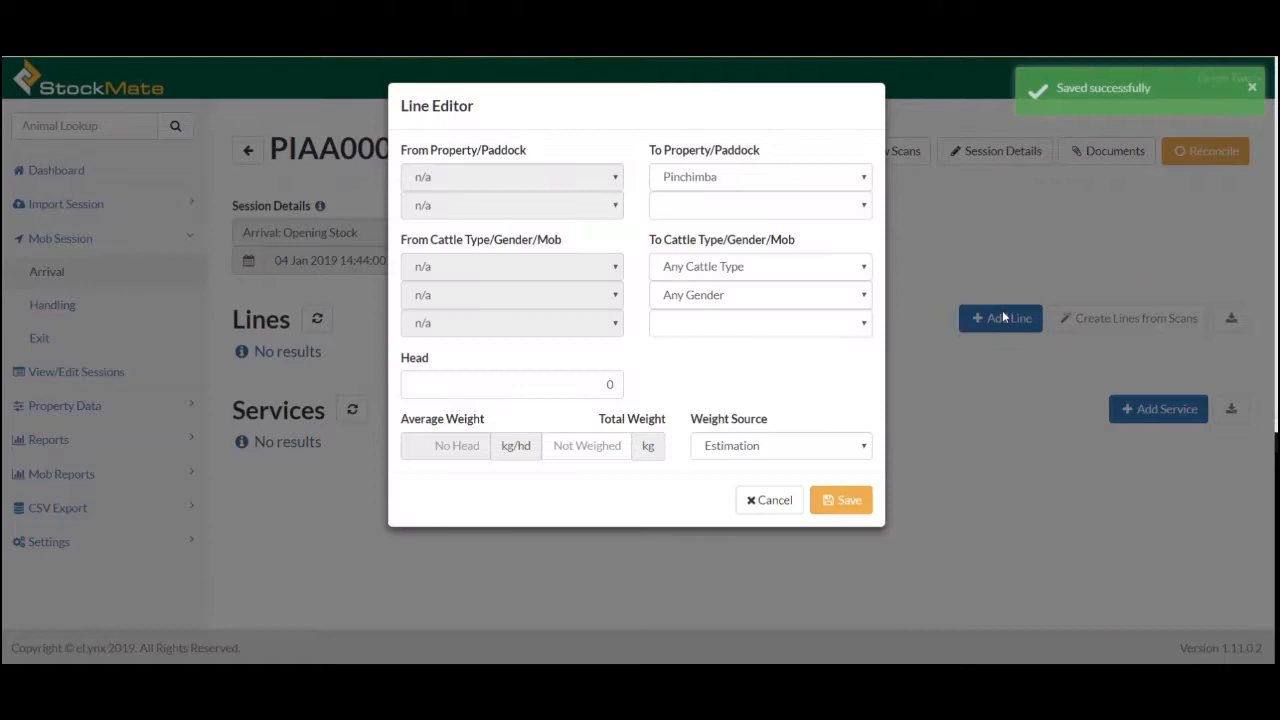
left_click(747, 208)
left_click(732, 230)
left_click(720, 264)
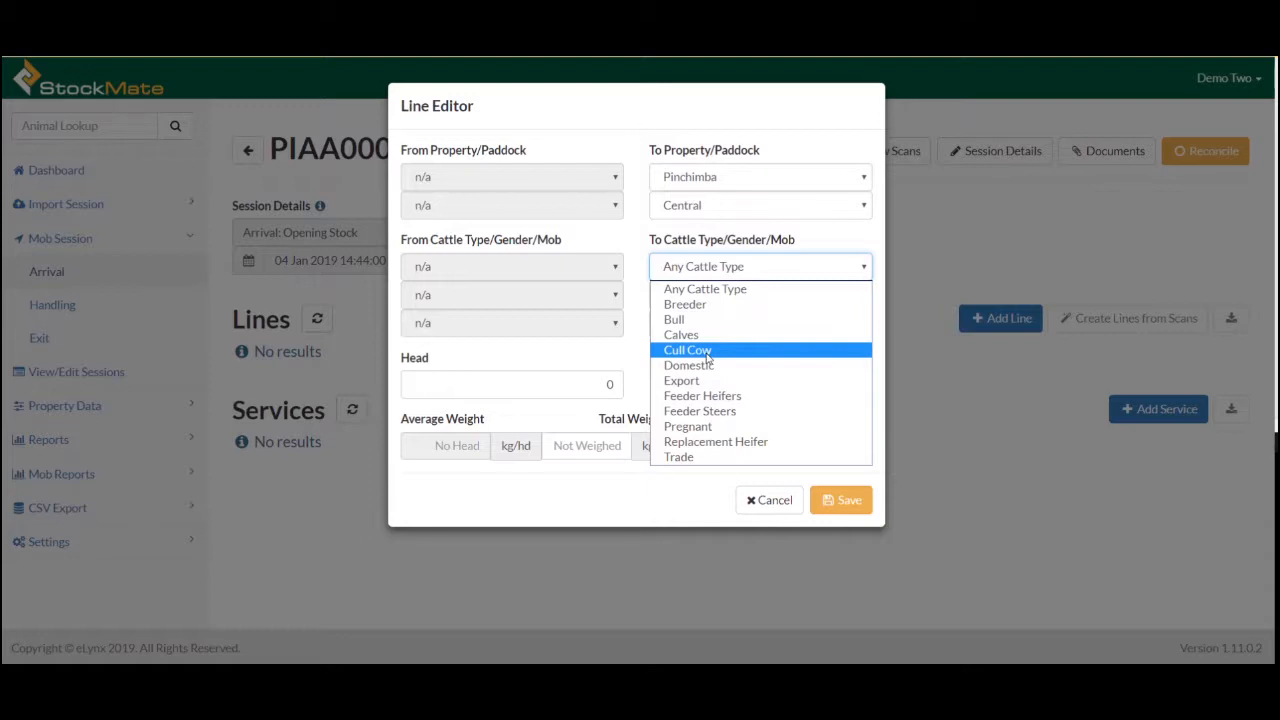
left_click(707, 365)
left_click(714, 295)
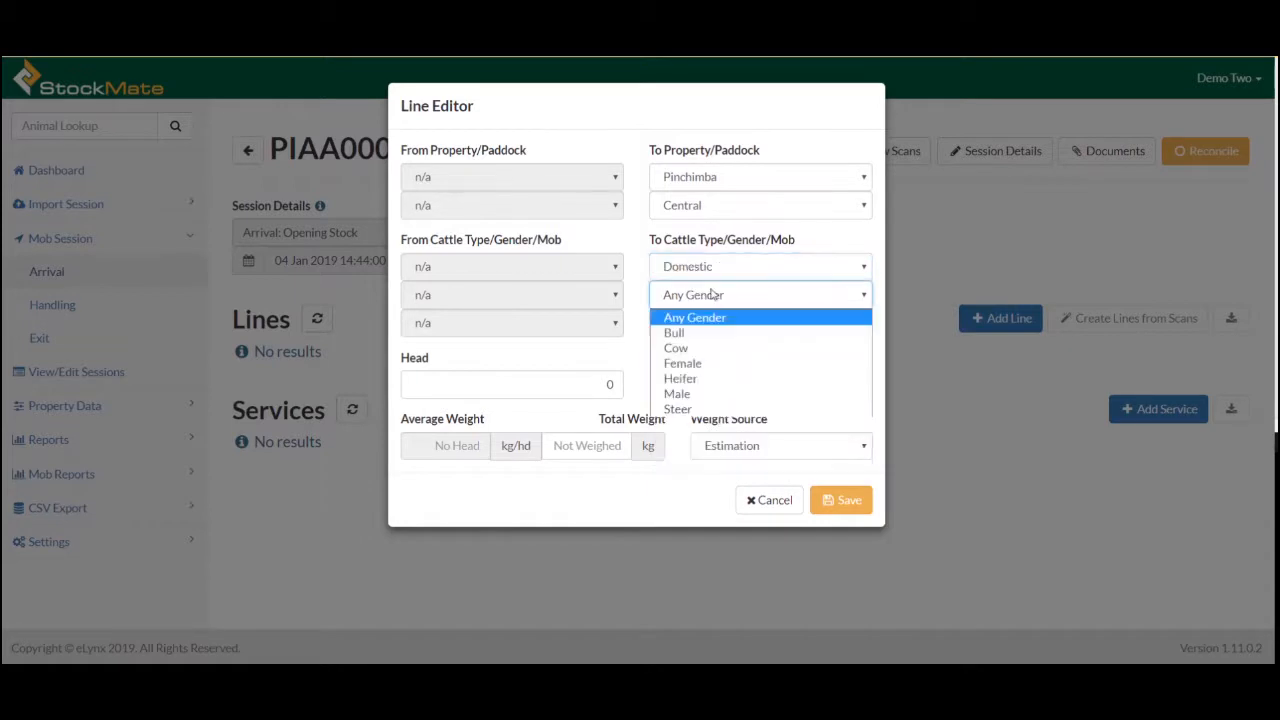
left_click(709, 336)
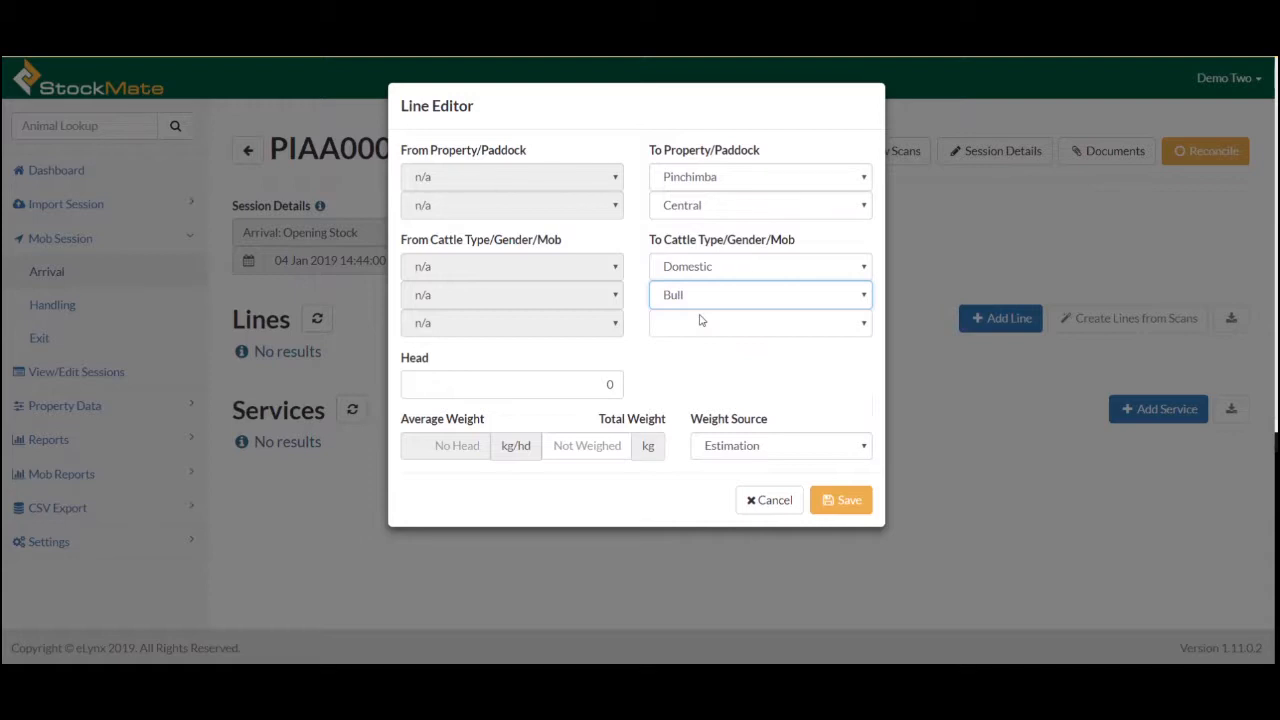
Step: Assign the line to the Stud Bulls mob with 5 head, an average weight of 700 kg/hd and weight source Estimation, and save it
left_click(700, 322)
left_click(704, 342)
left_click(543, 384)
type("5")
left_click(470, 452)
type("700")
left_click(727, 453)
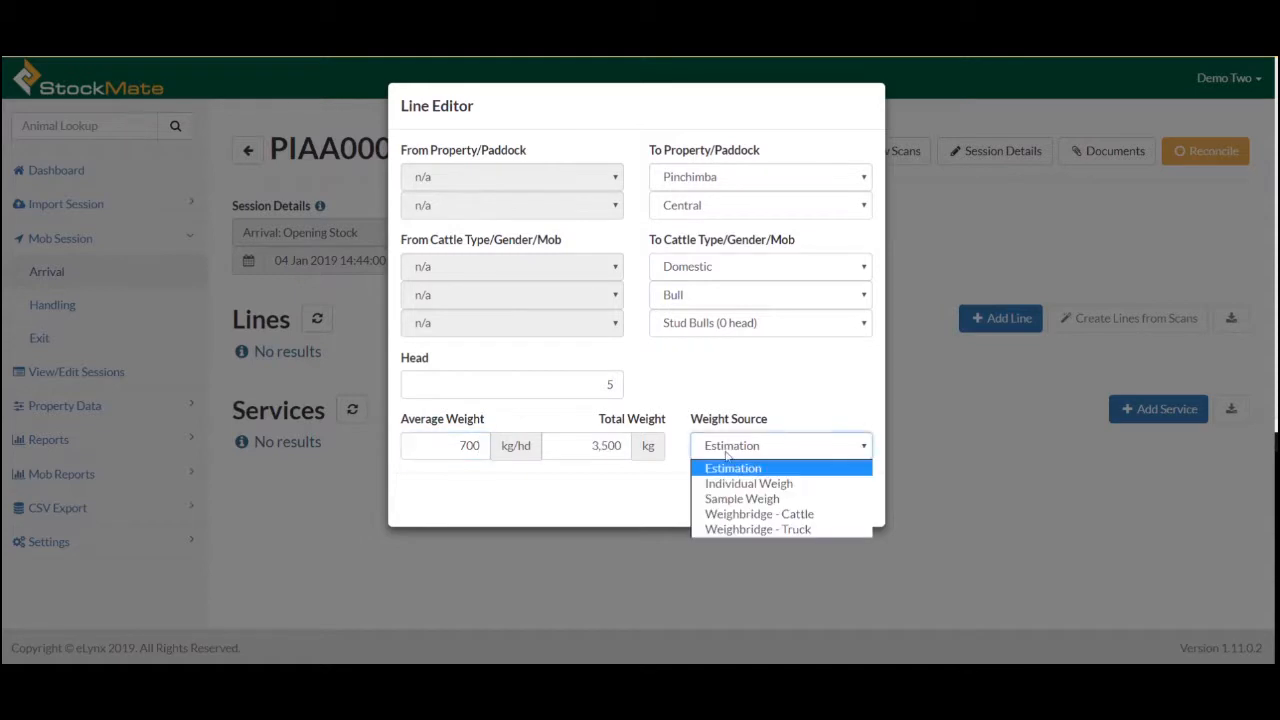
left_click(729, 454)
left_click(845, 502)
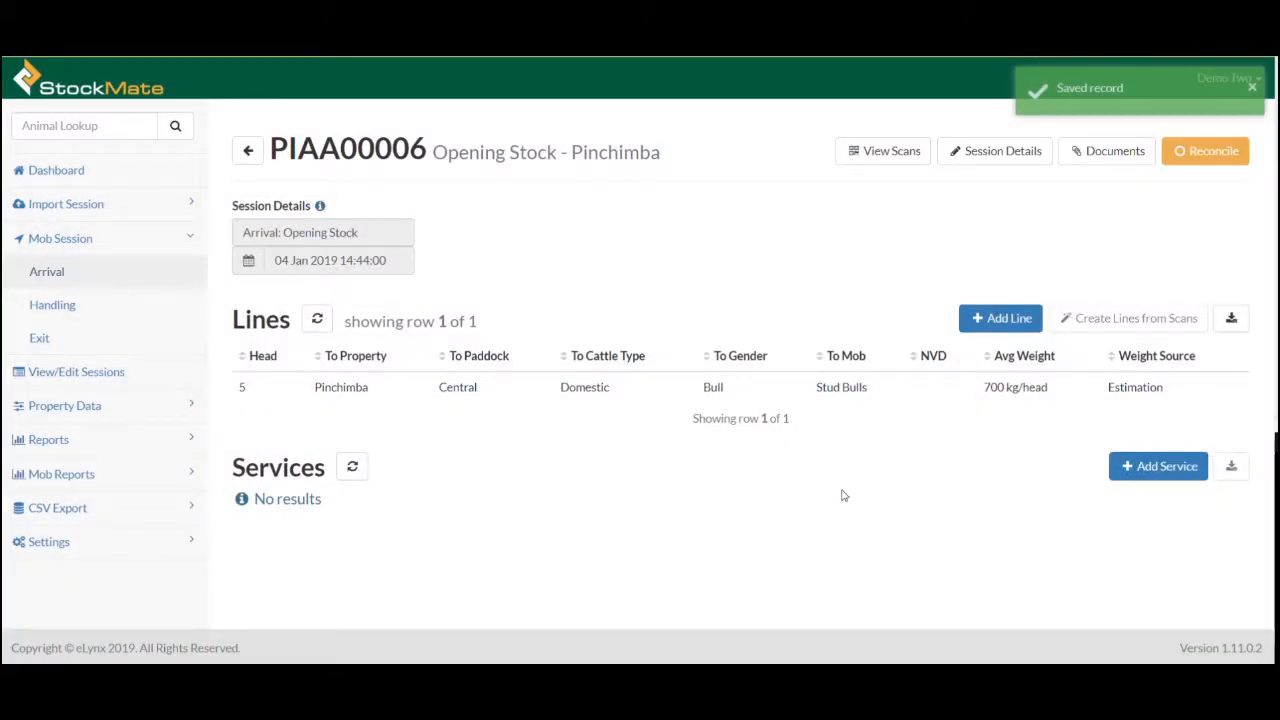
Step: Add a second line going to the Main South paddock, with gender Cow and the Angus Breeders mob
left_click(996, 318)
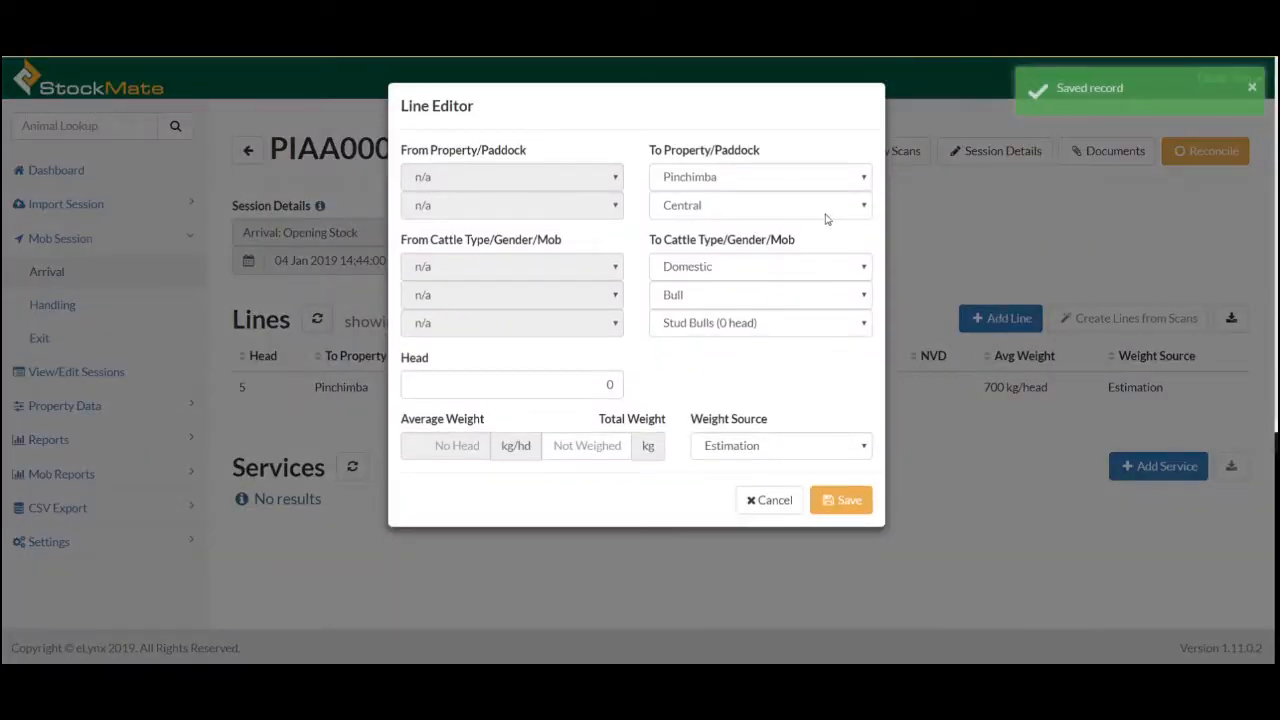
left_click(818, 212)
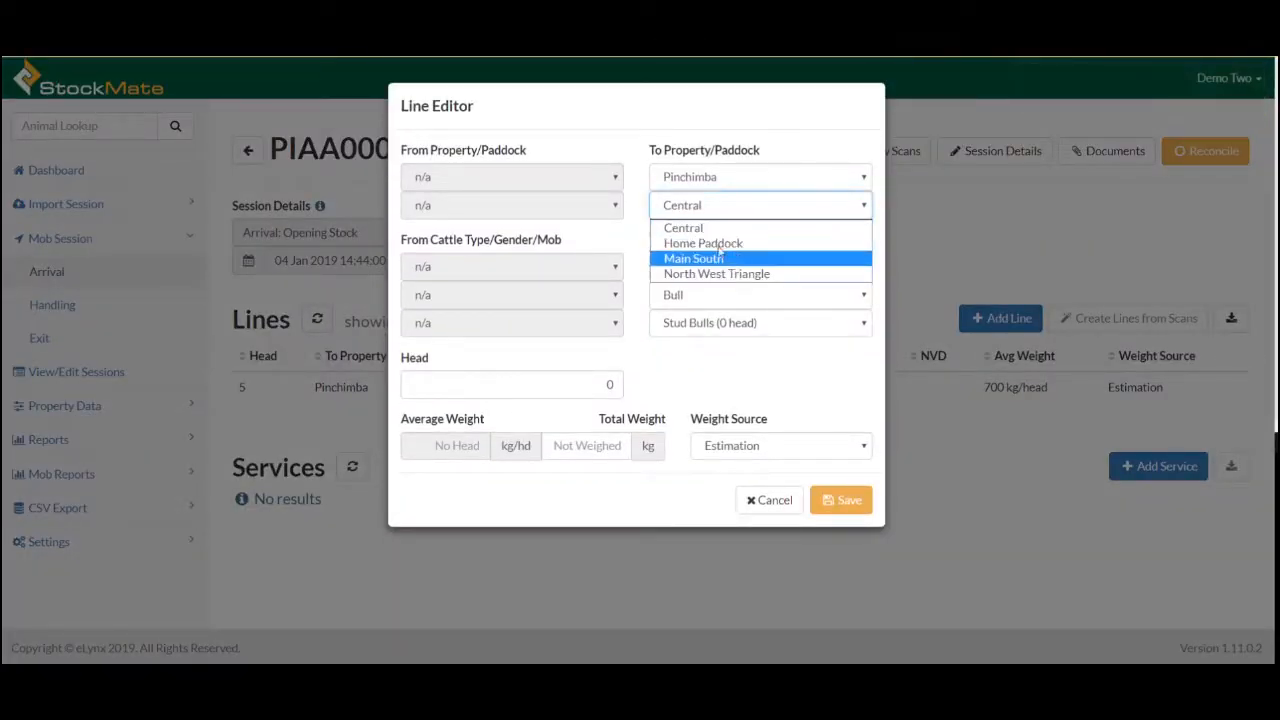
left_click(734, 260)
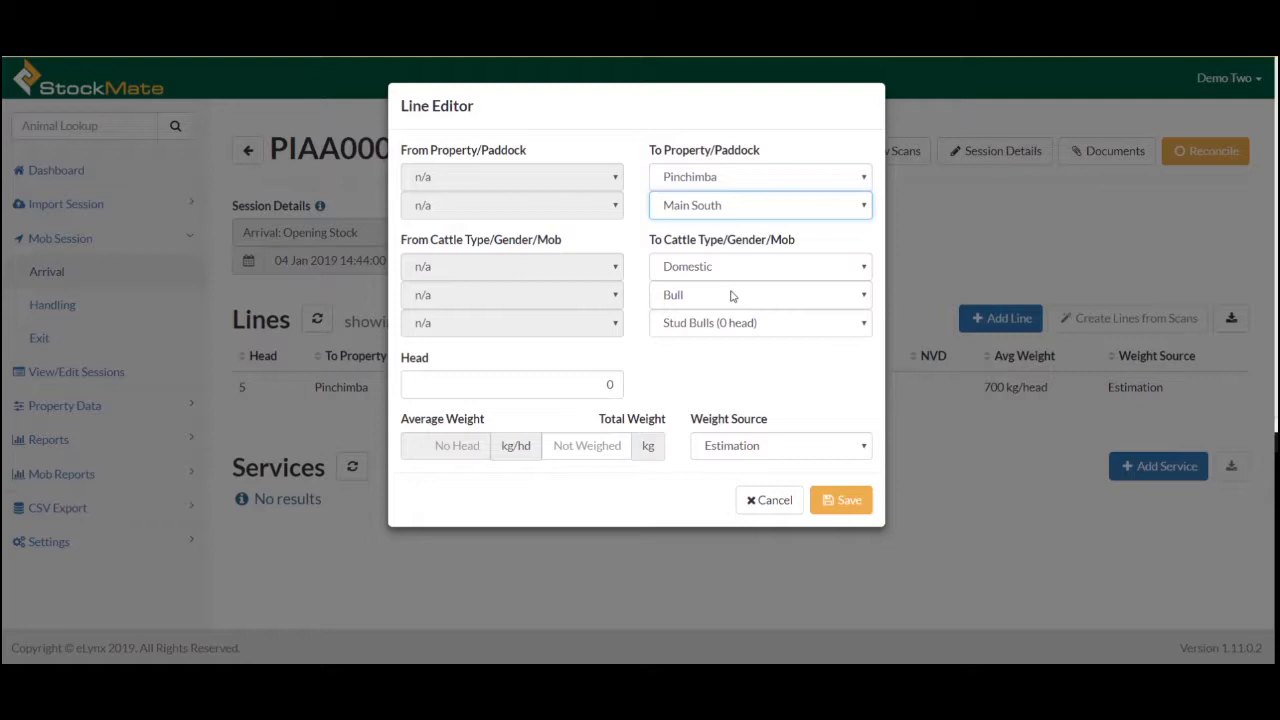
left_click(731, 296)
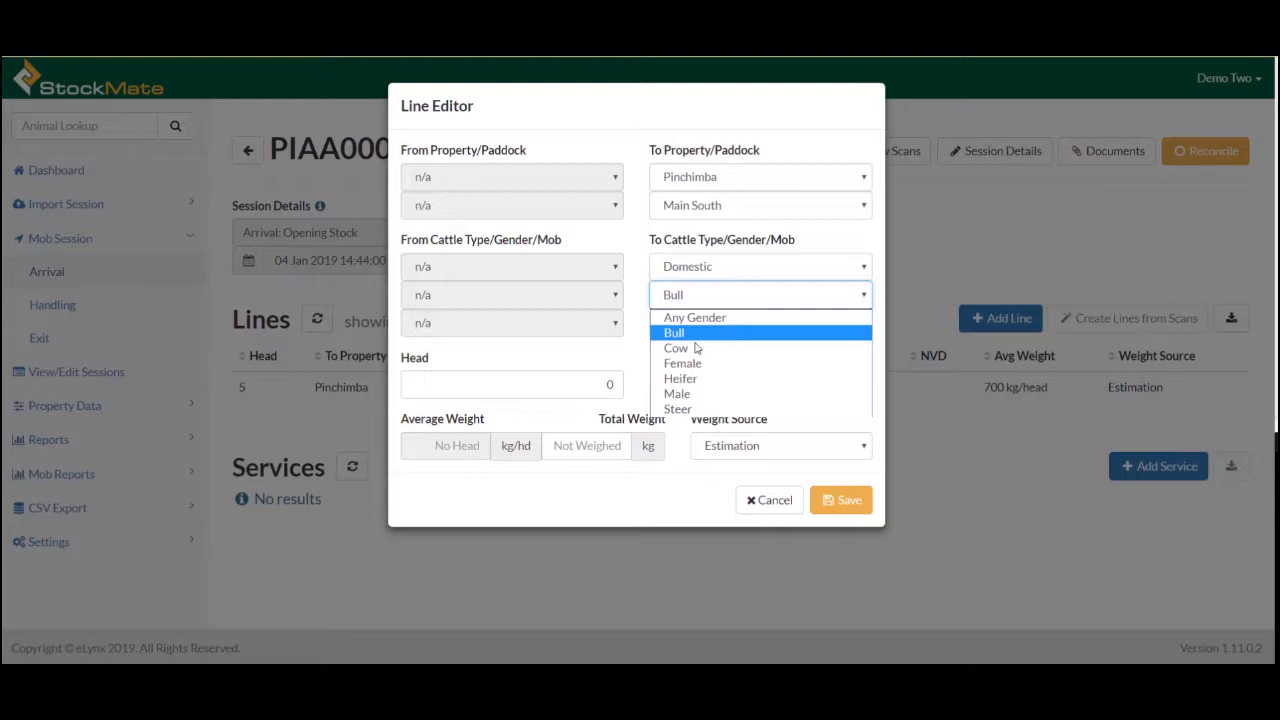
left_click(697, 347)
left_click(738, 328)
left_click(742, 348)
Step: Enter 472 head at an average of 485 kg/hd for the Angus Breeders line, save it, and begin a further line
left_click(617, 378)
type("472")
left_click(465, 447)
type("485")
left_click(821, 505)
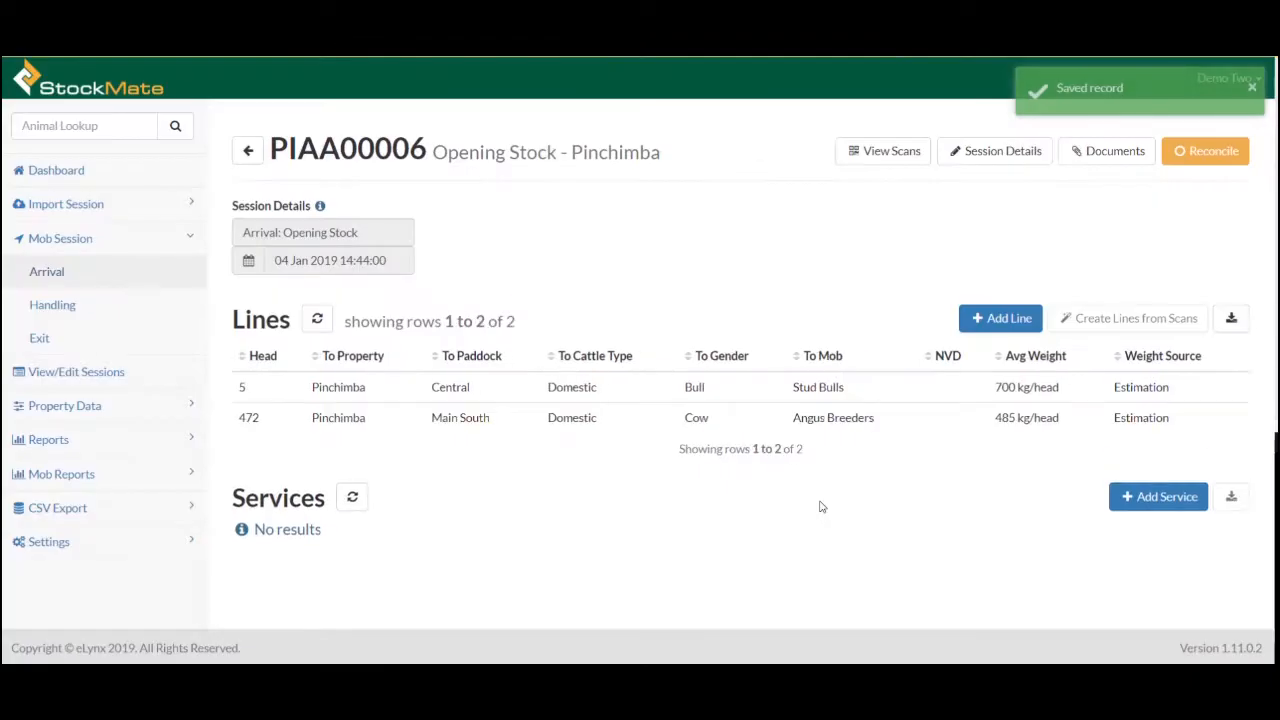
left_click(1008, 318)
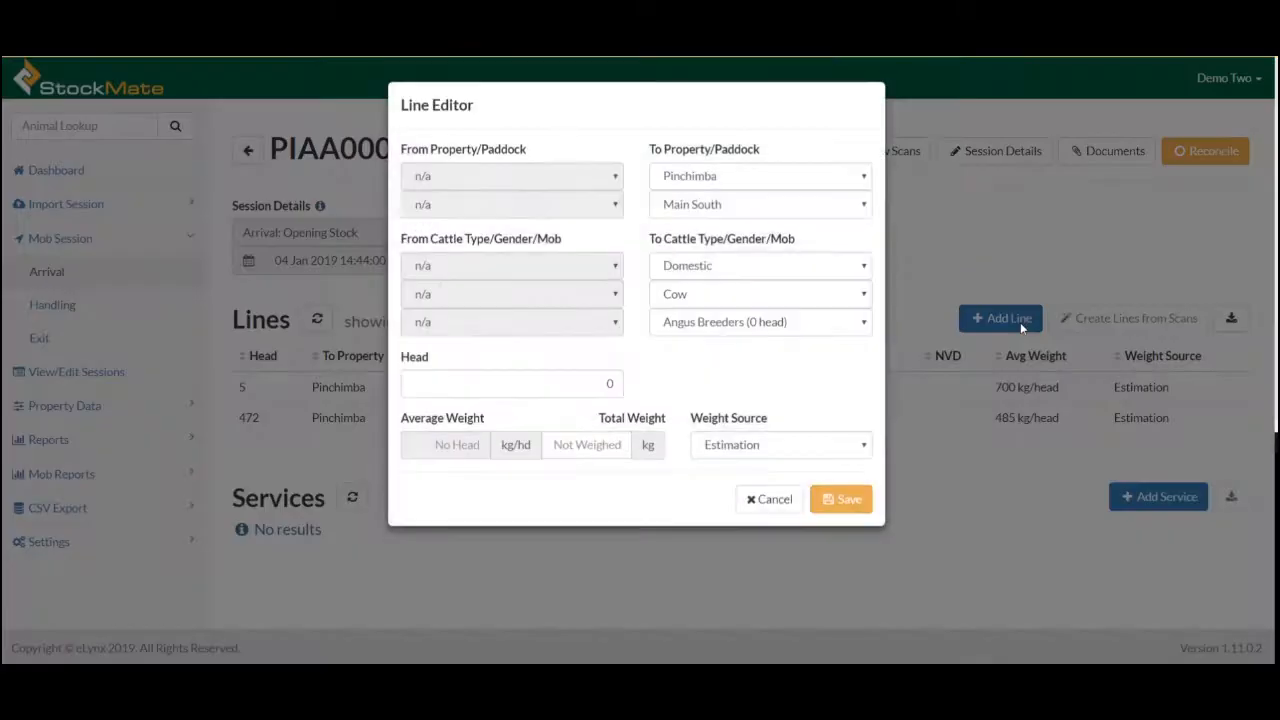
left_click(729, 210)
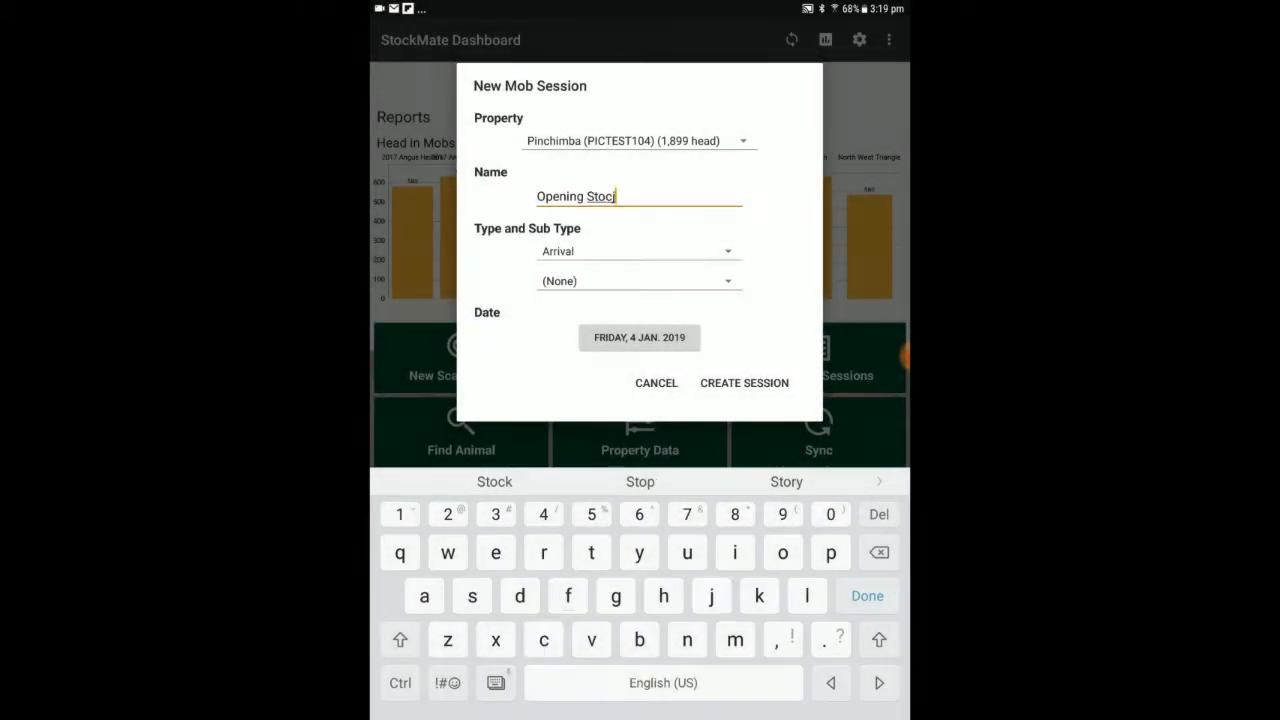
Step: In the StockMate tablet app, create a Pinchimba mob session named "Opening Stock Pinchimba" with type Arrival and sub type Opening Stock
key("BackSpace")
left_click(494, 481)
type("Pinchimba")
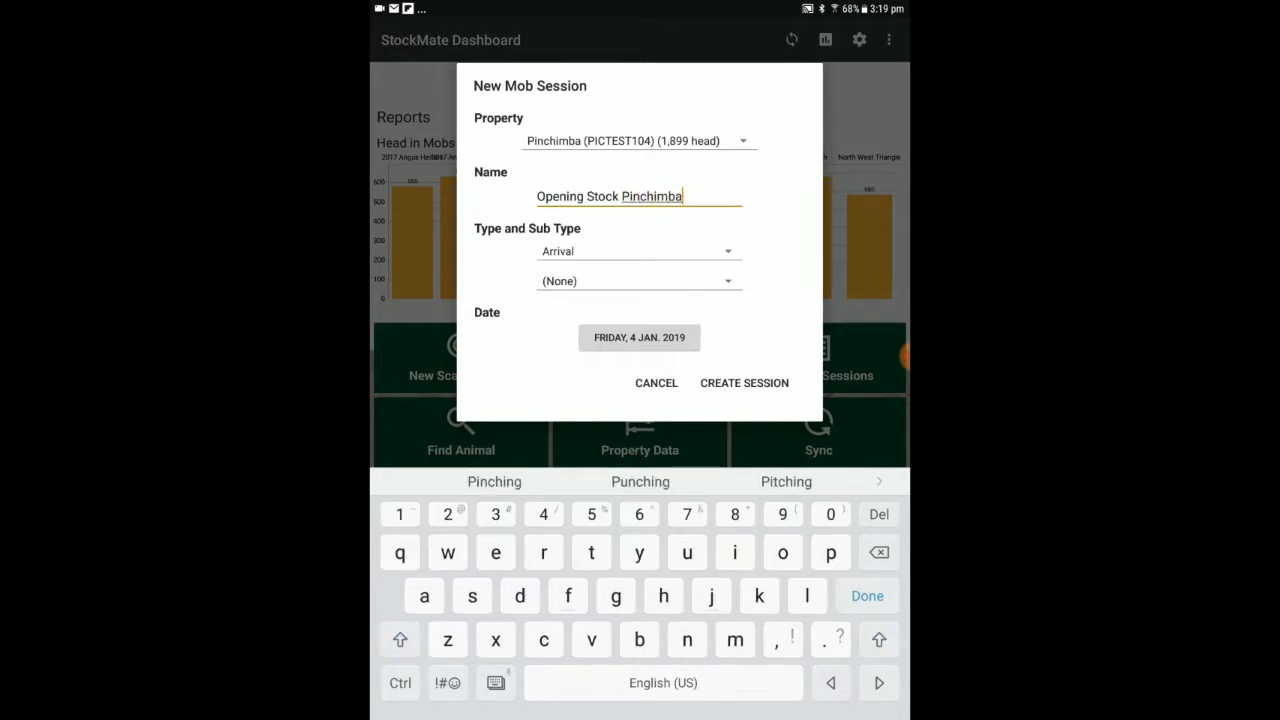
left_click(639, 251)
left_click(559, 252)
left_click(639, 281)
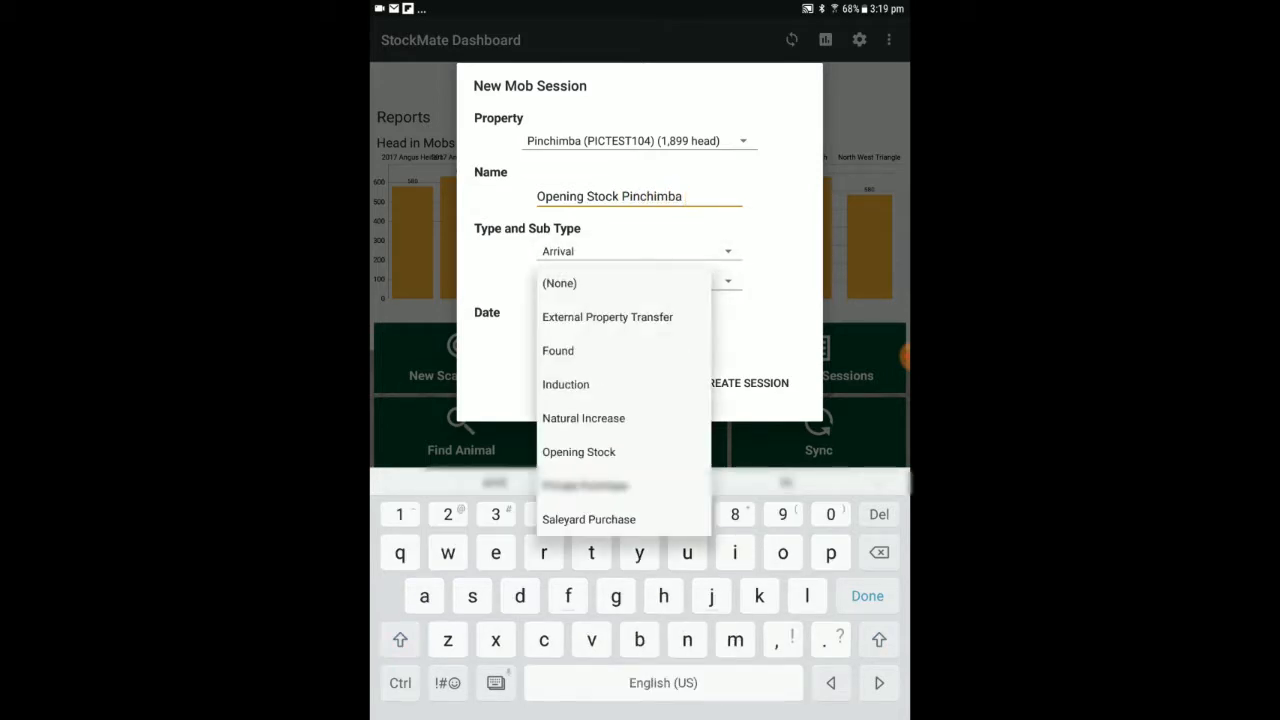
left_click(578, 452)
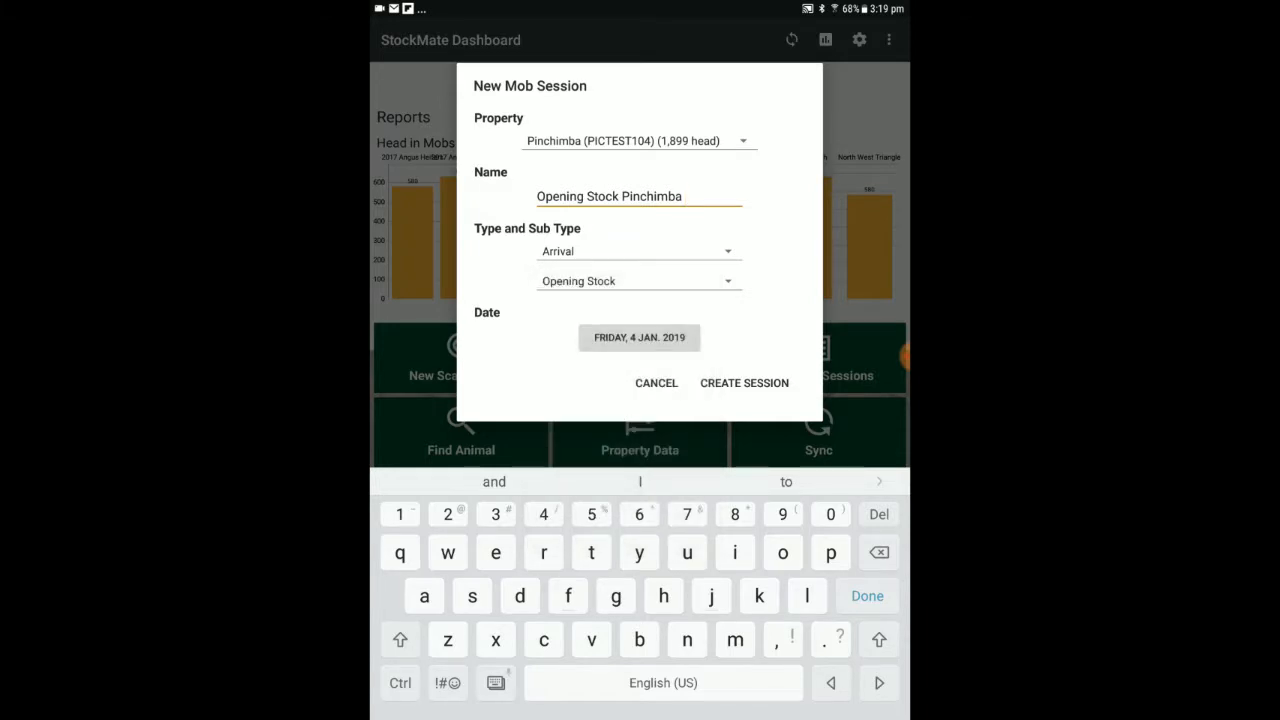
left_click(744, 383)
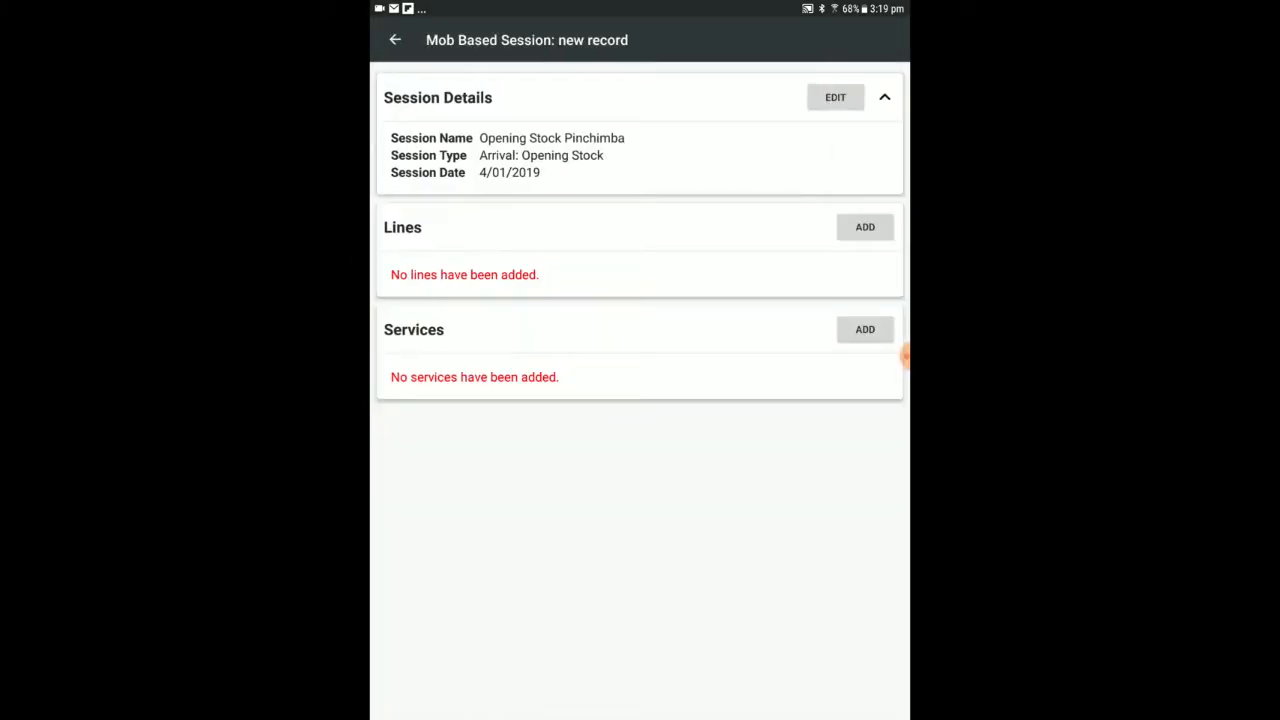
Step: Add a line of 155 head going to Pinchimba's North West Triangle paddock with cattle type Feeder Heifers
left_click(865, 227)
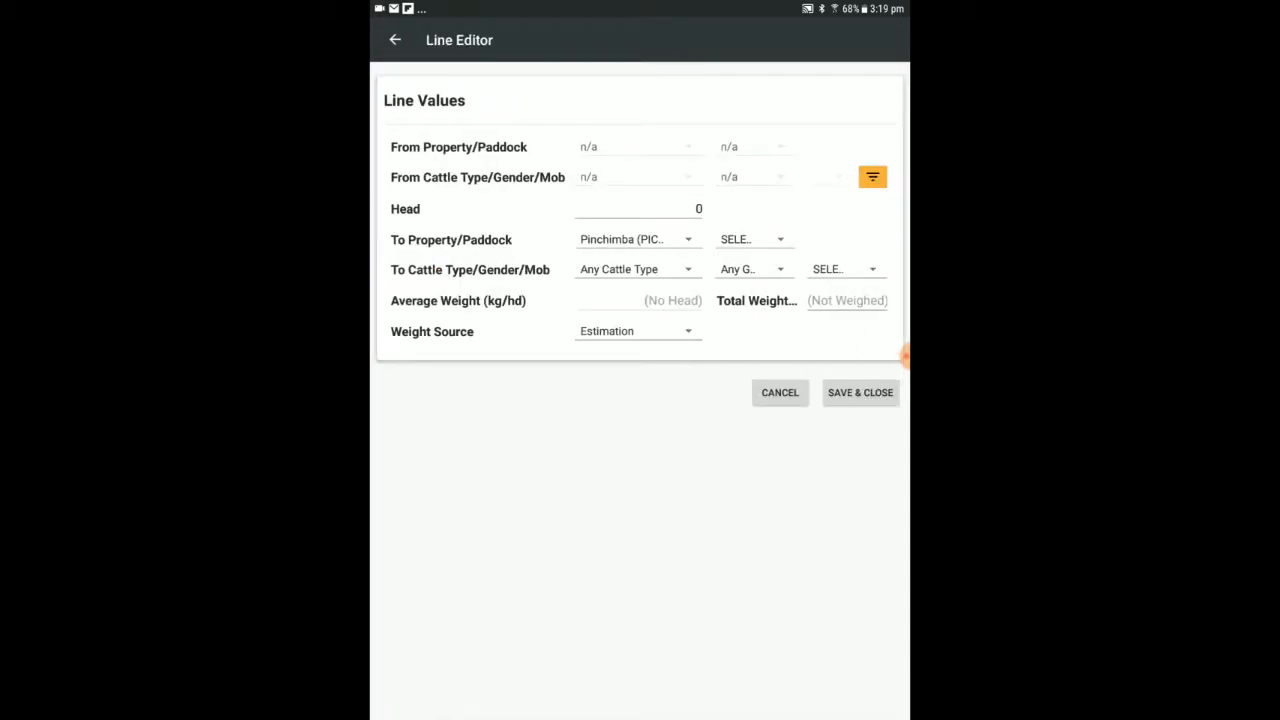
left_click(640, 209)
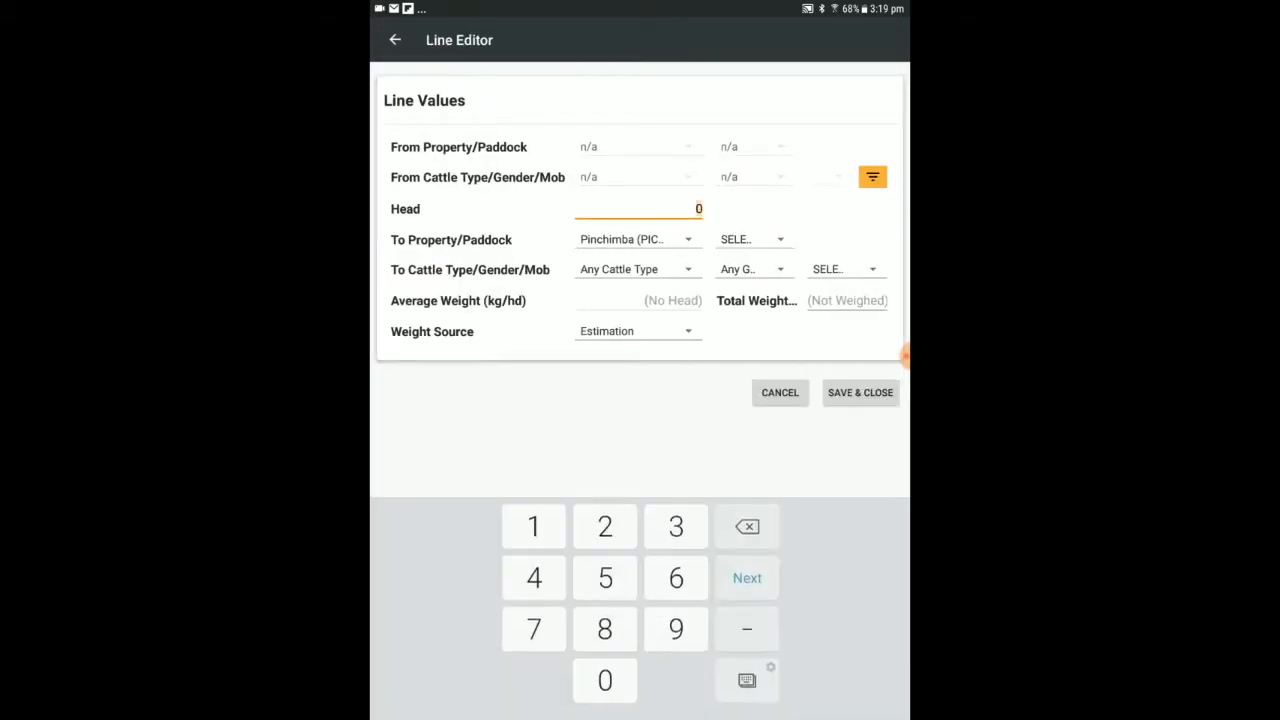
type("155")
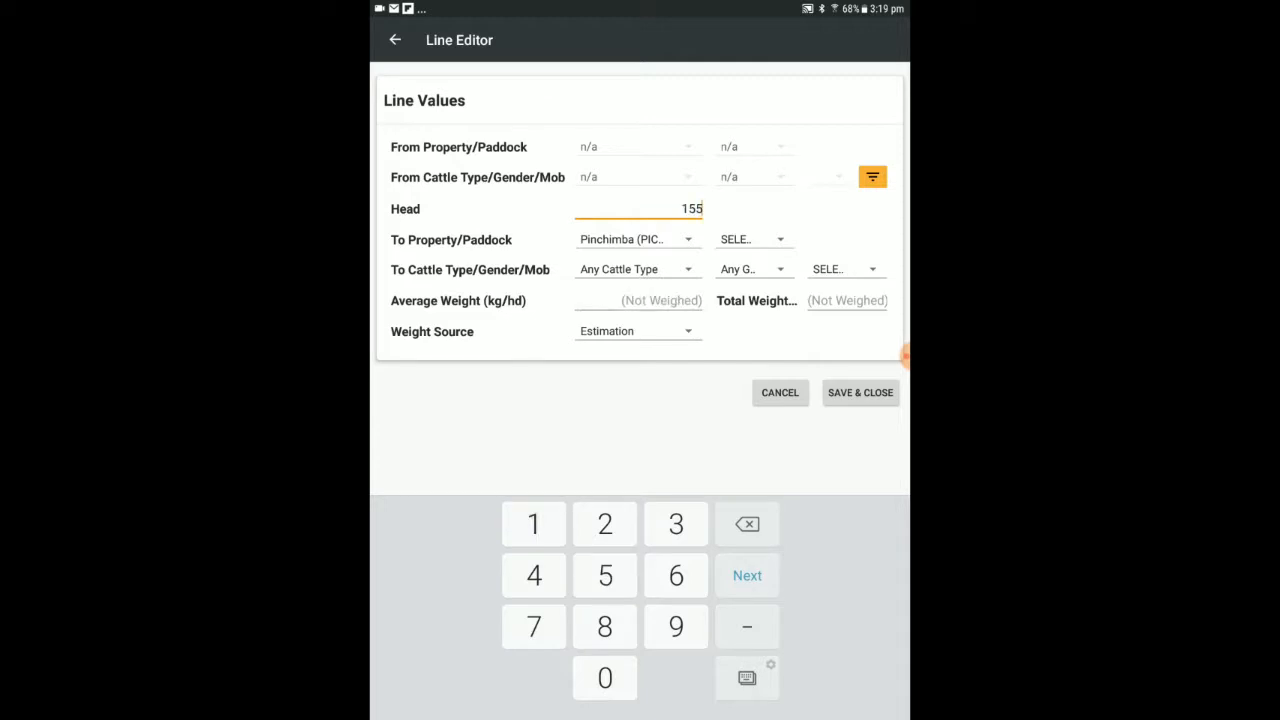
left_click(750, 239)
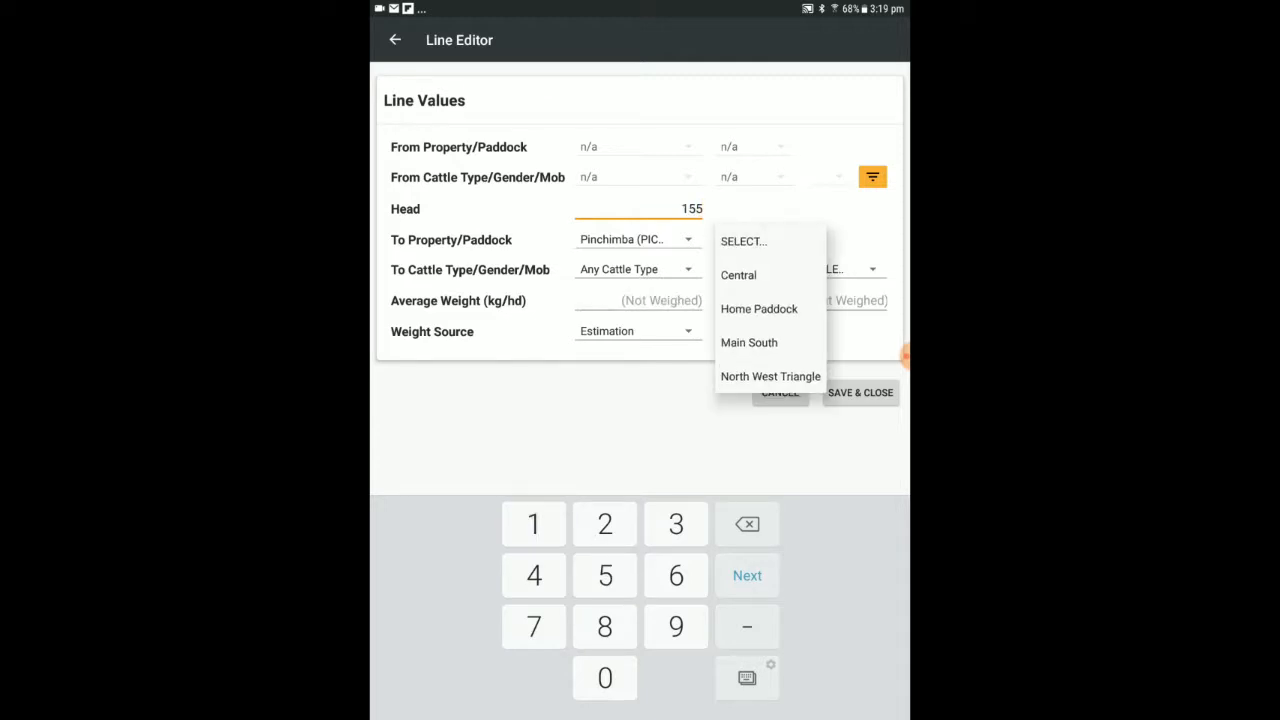
left_click(770, 376)
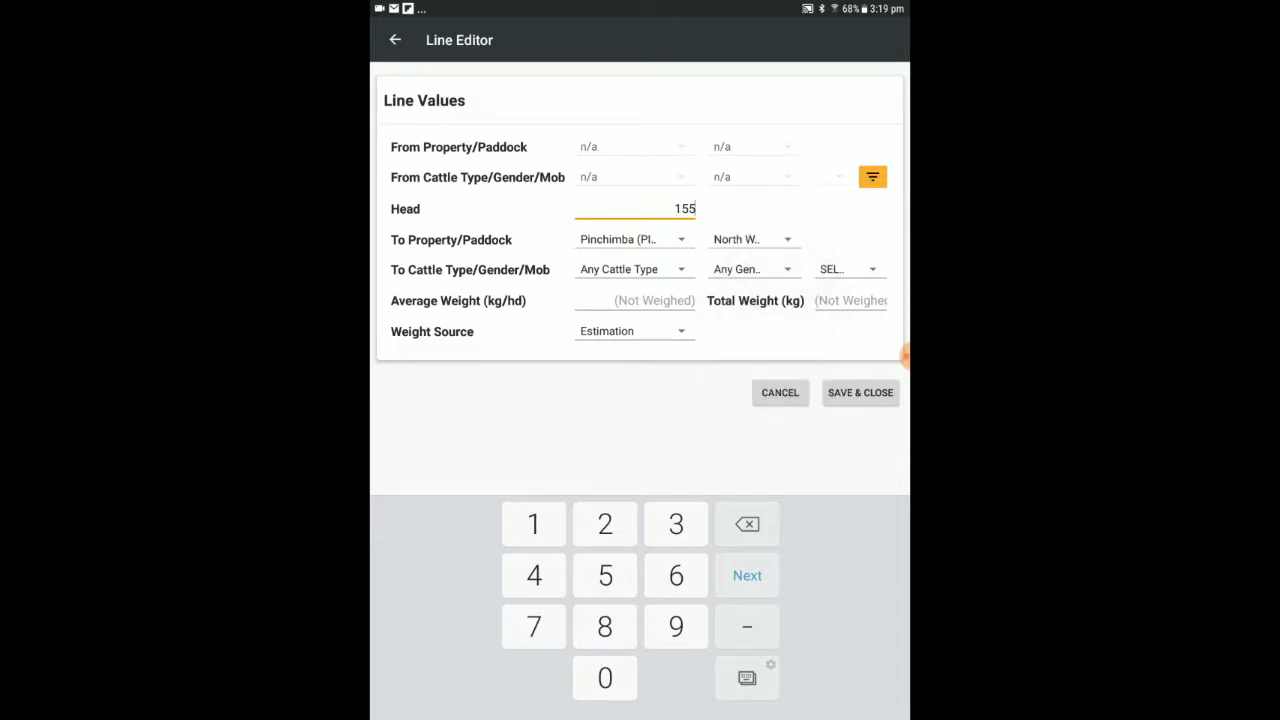
left_click(628, 269)
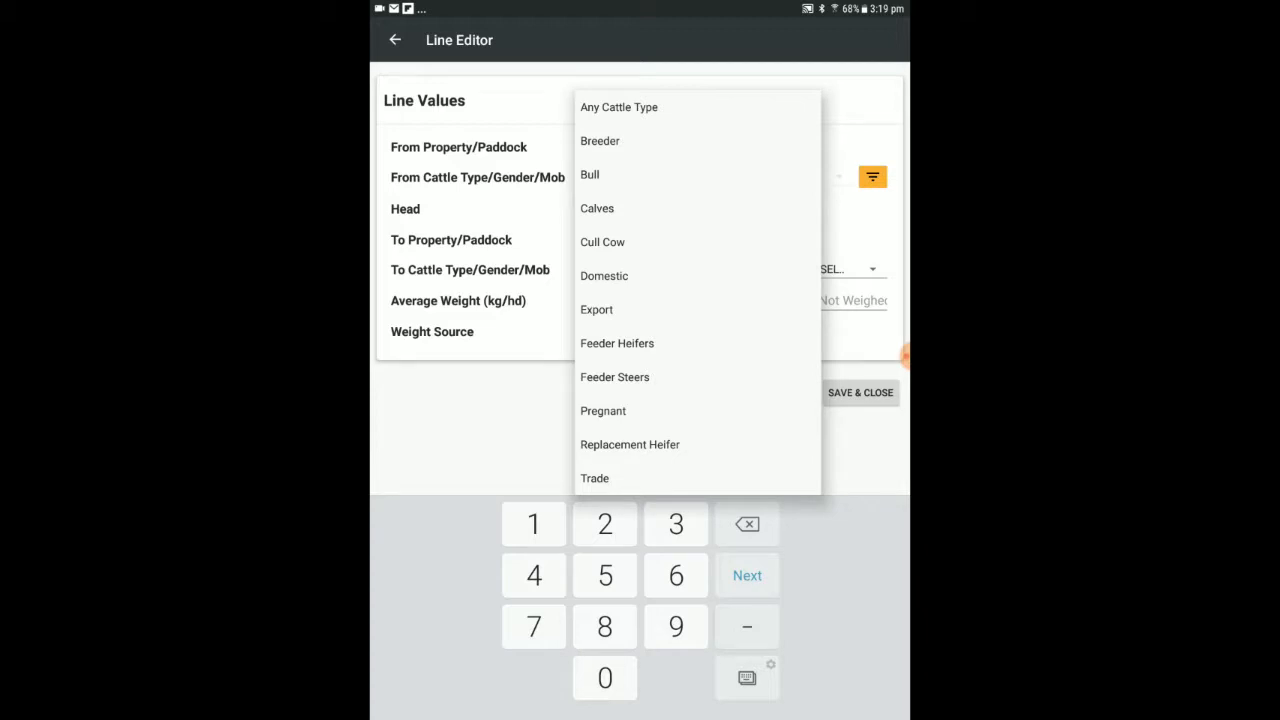
left_click(617, 343)
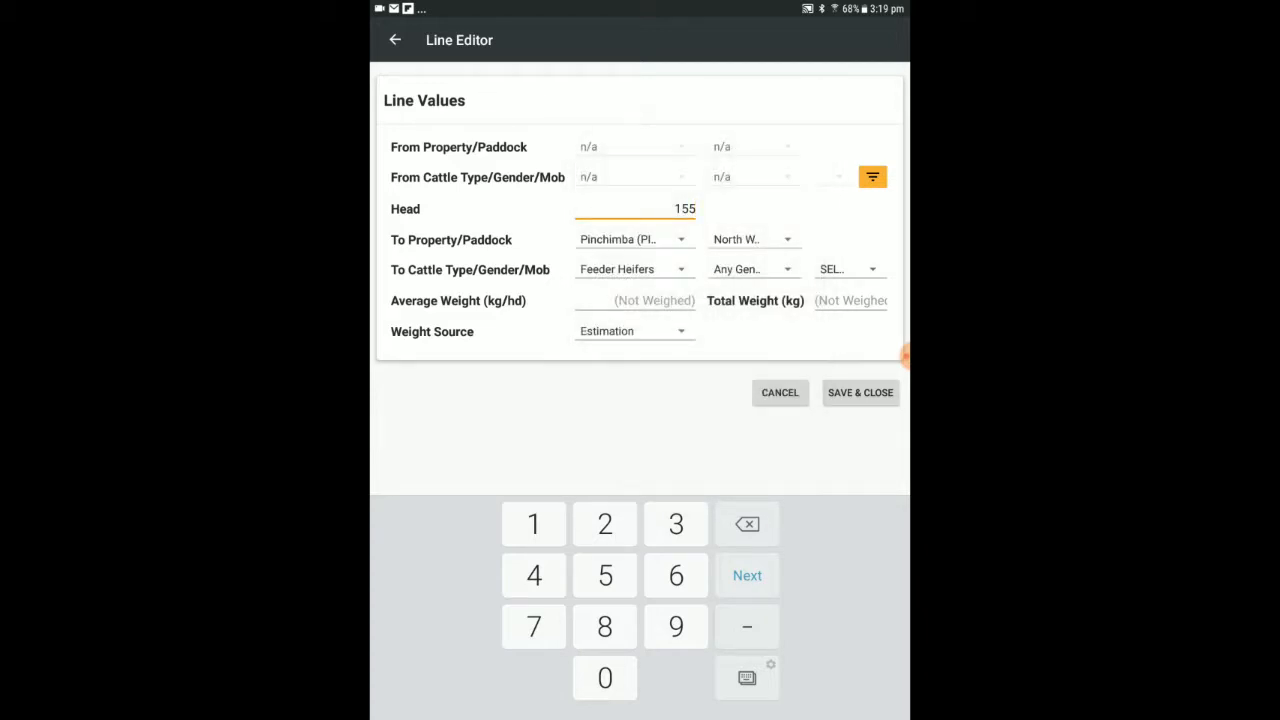
Step: Set the line's gender to Heifer, its mob to 2017 Wagyu Heifers and its average weight to 320 kg/hd, and save it
left_click(750, 269)
left_click(729, 406)
left_click(845, 269)
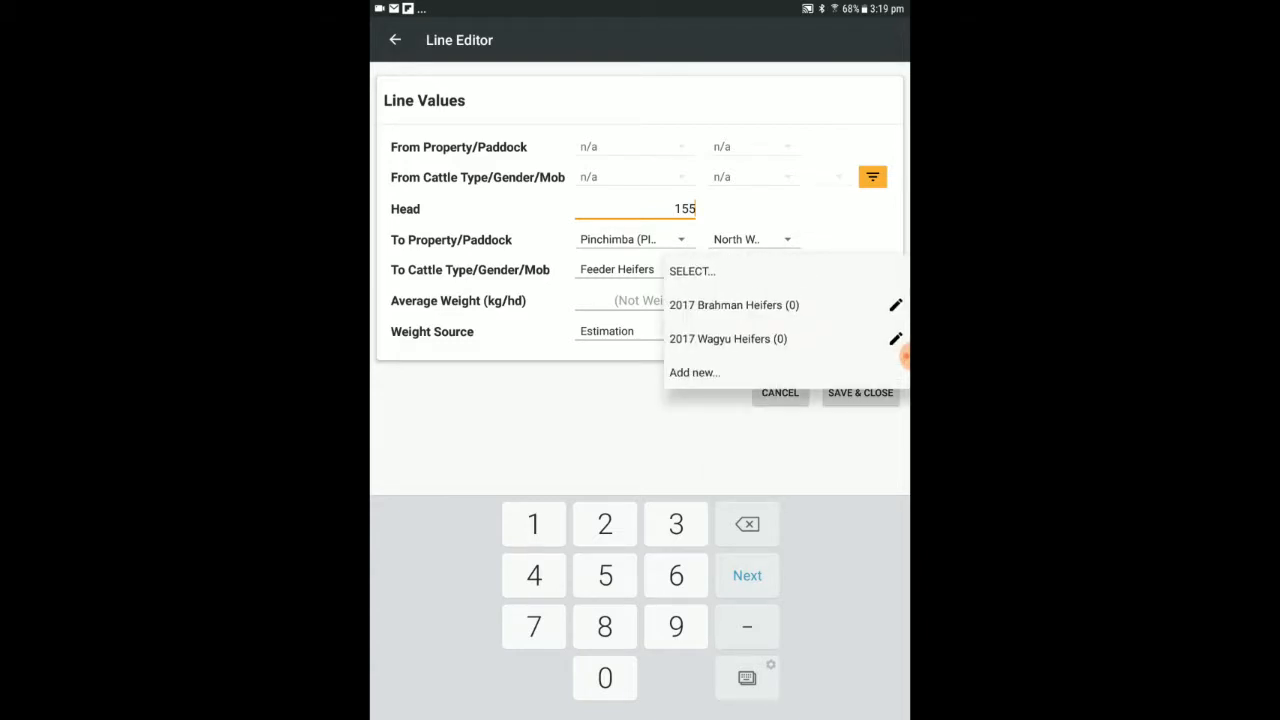
left_click(728, 338)
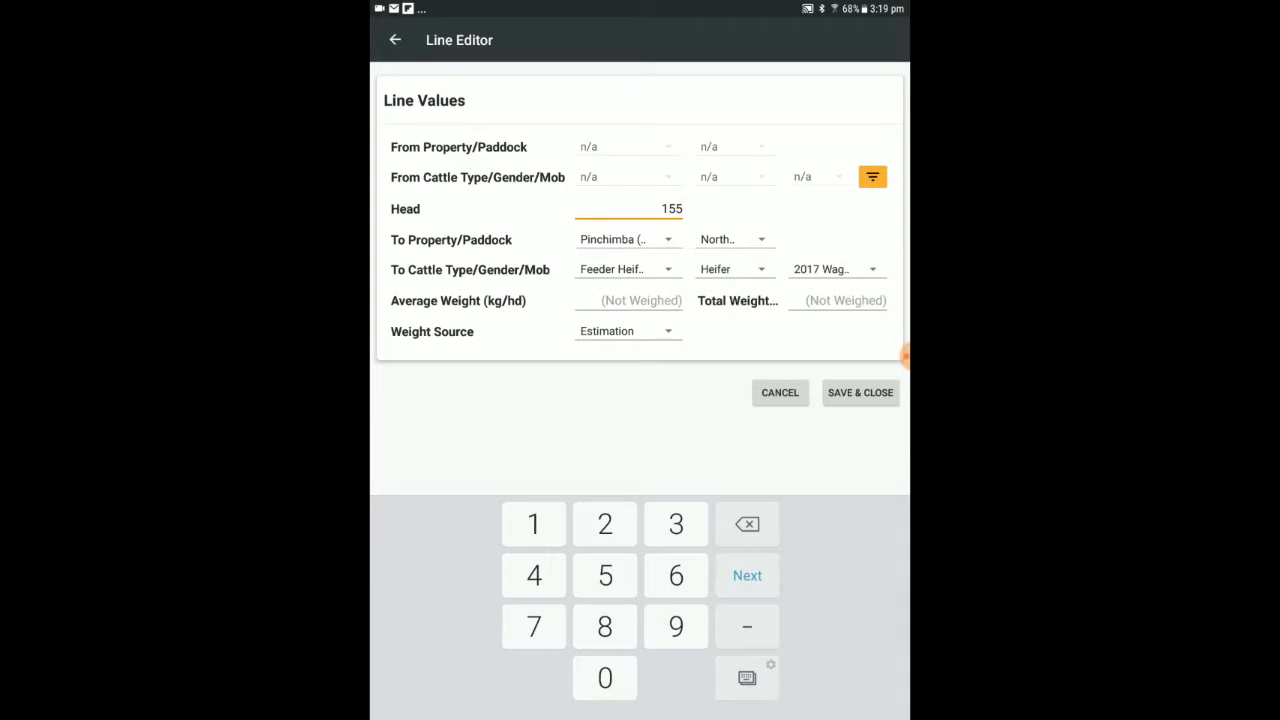
left_click(630, 301)
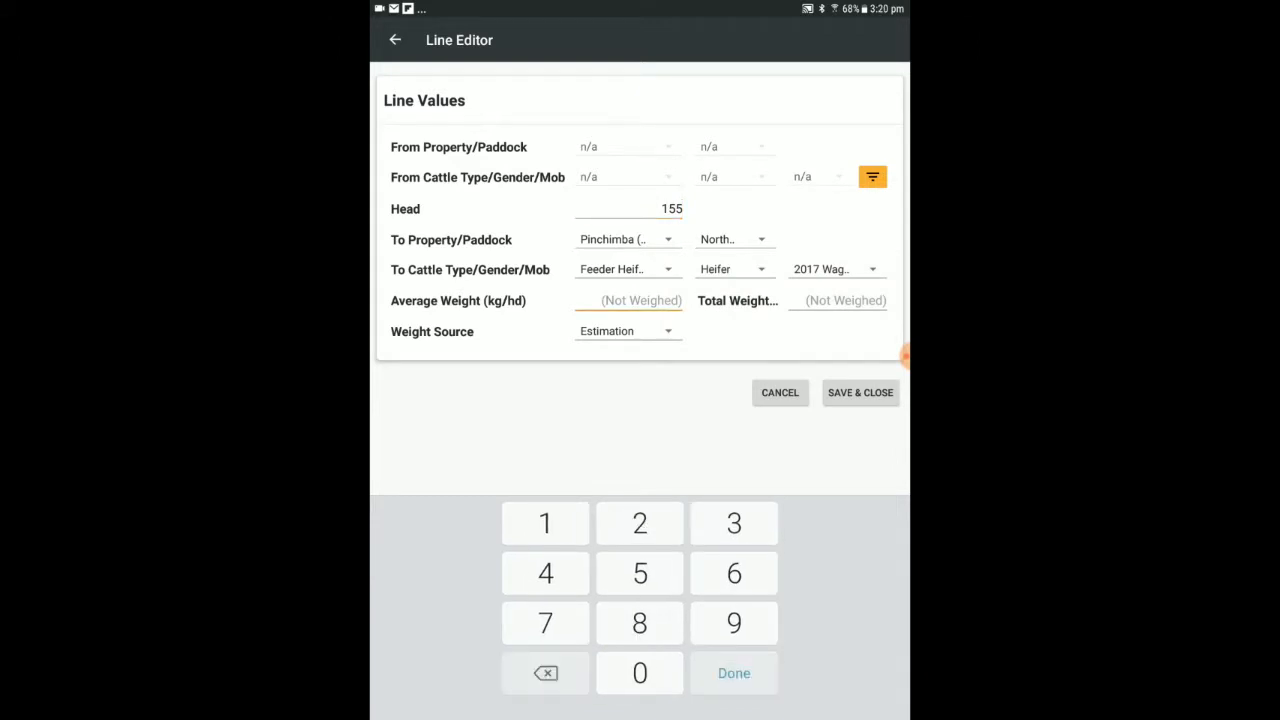
type("320")
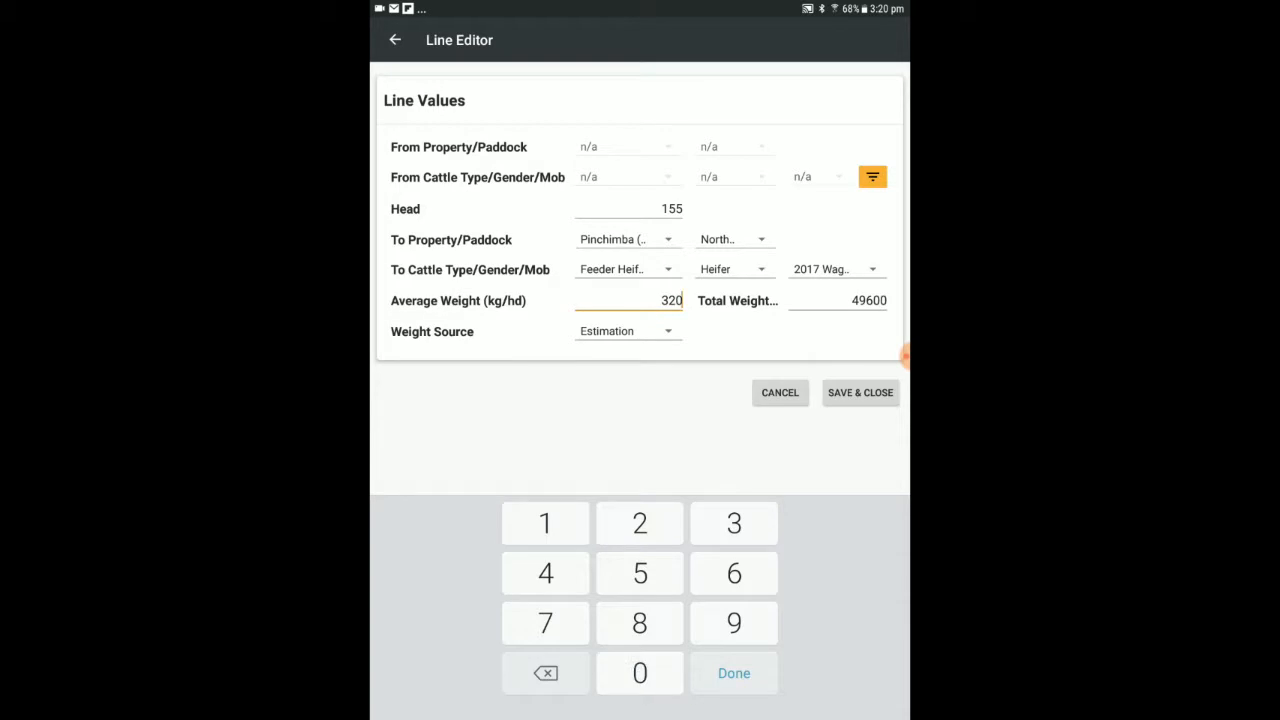
left_click(860, 392)
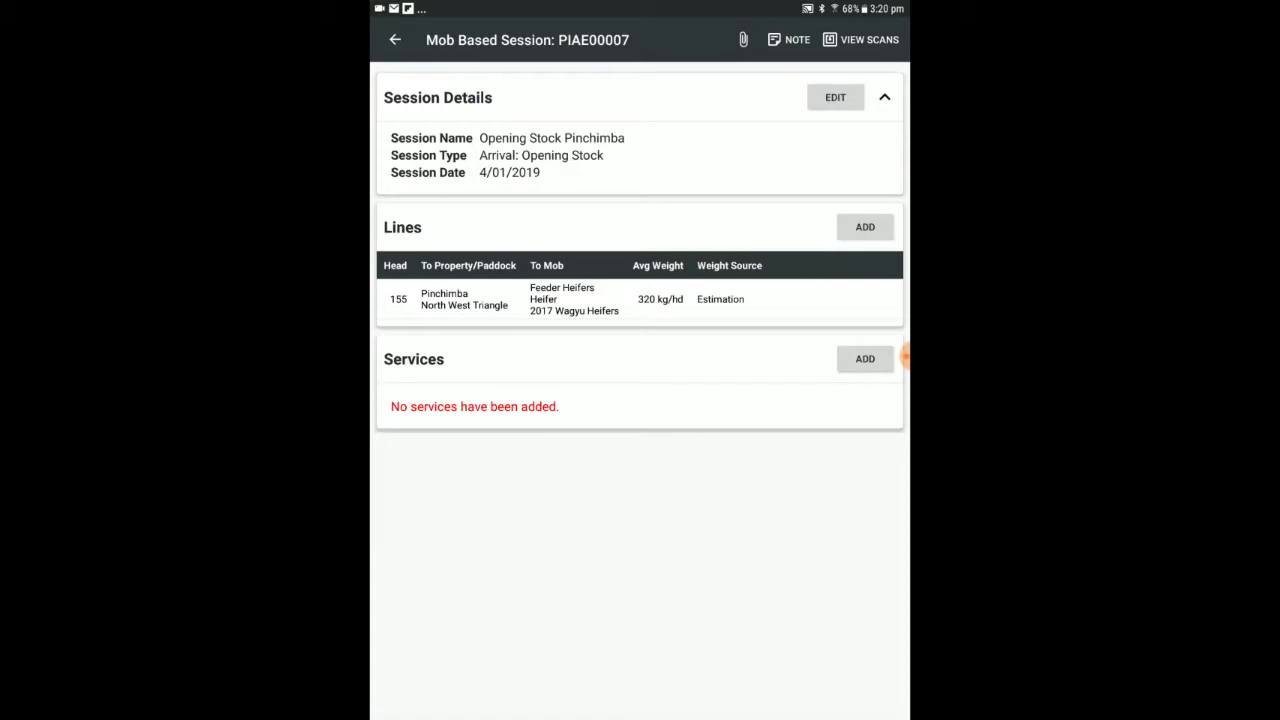
Step: Add another line of 217 head going to Pinchimba's Home Paddock with an average weight of 340 kg/hd
left_click(865, 227)
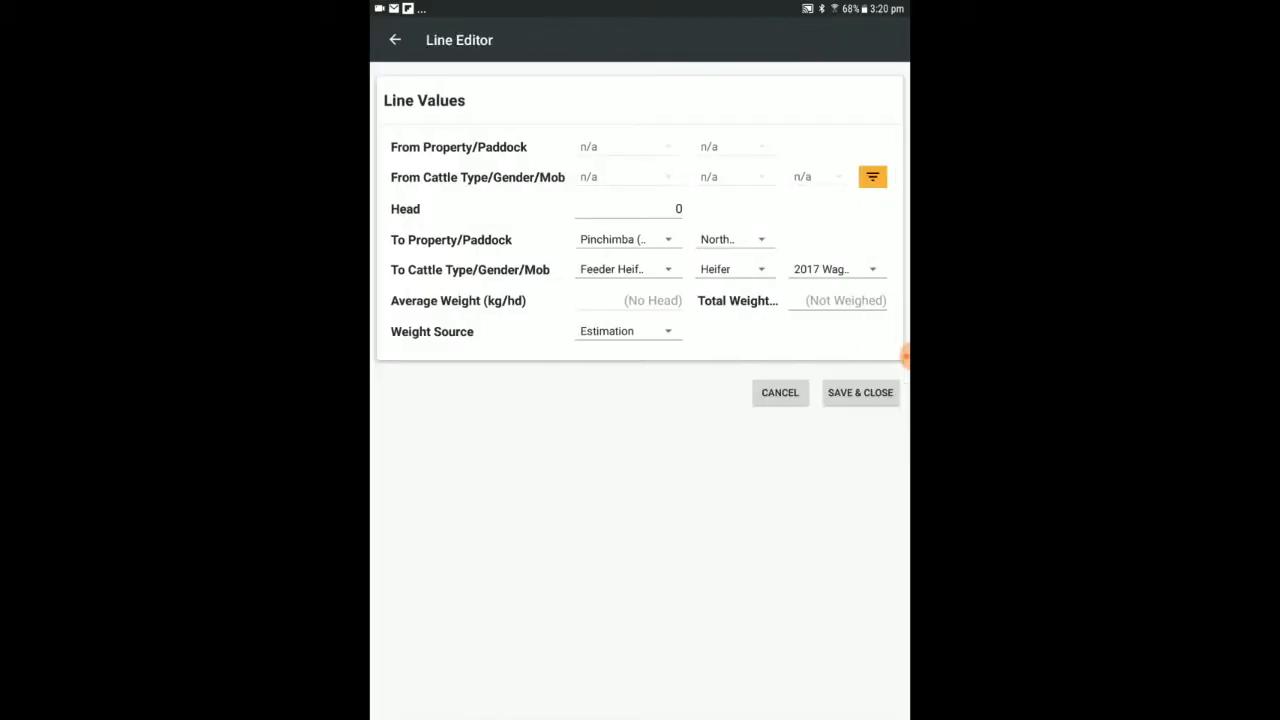
left_click(628, 208)
type("217")
left_click(730, 239)
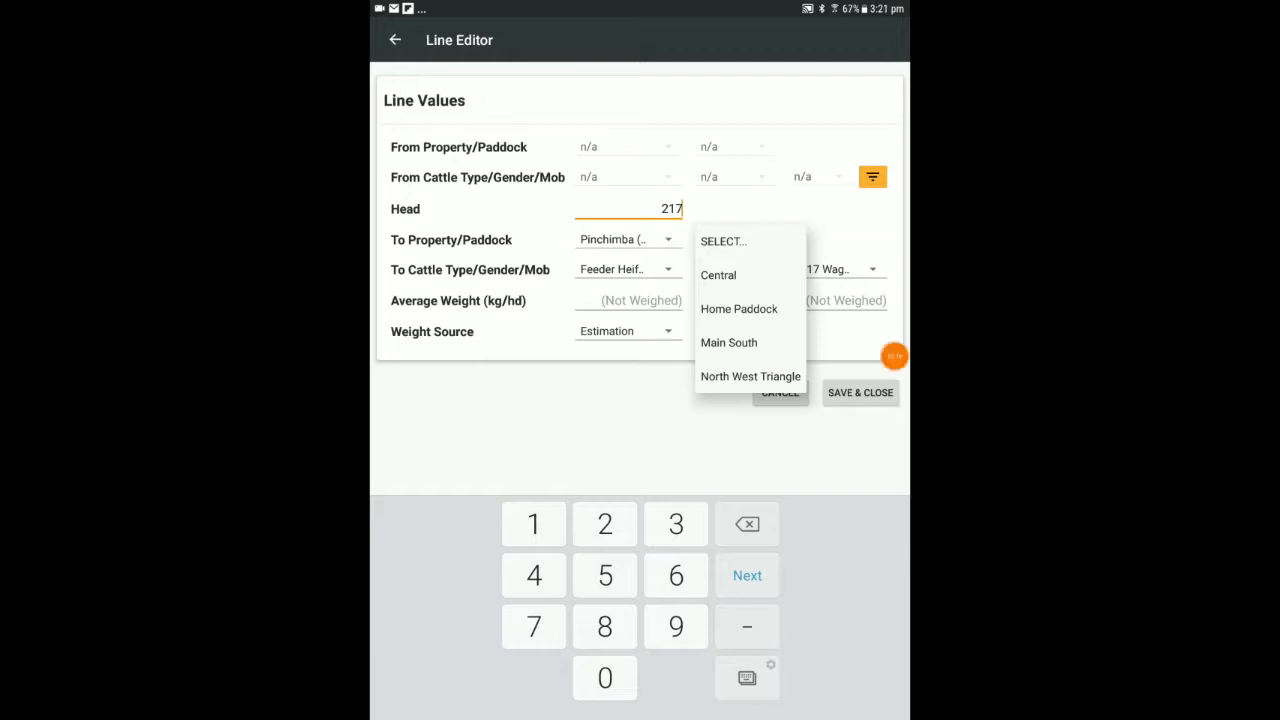
left_click(739, 309)
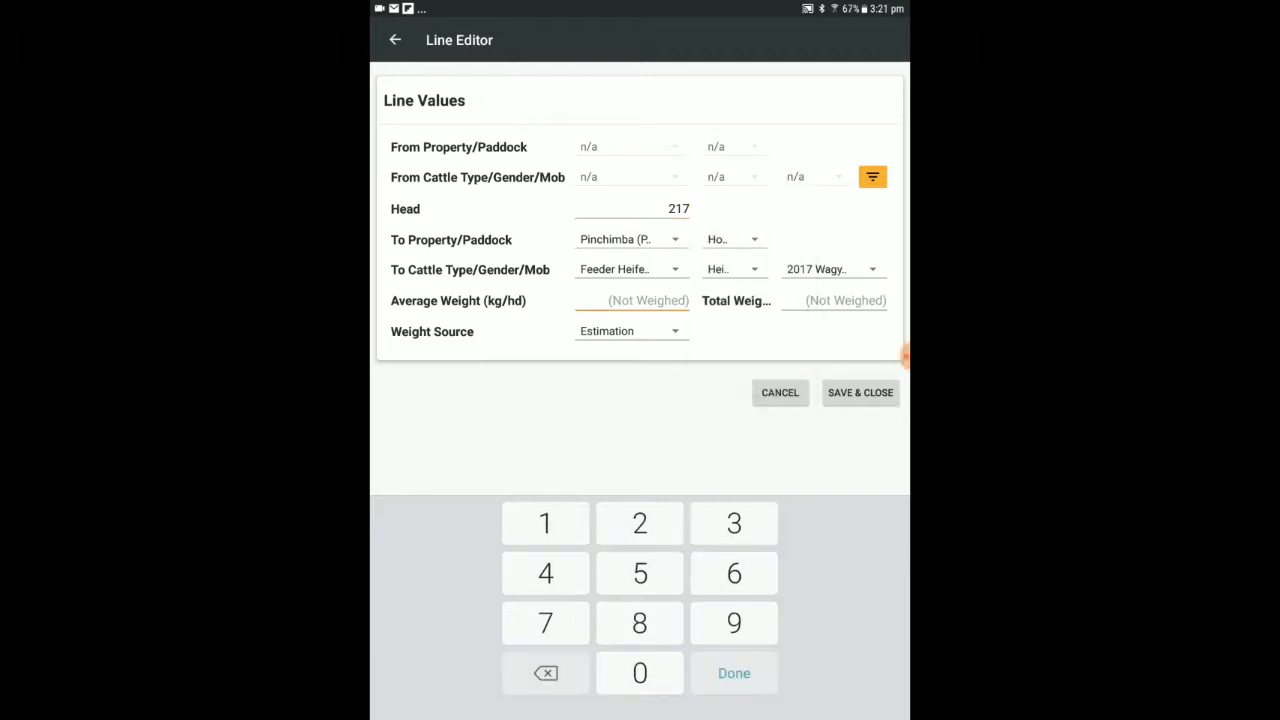
type("340")
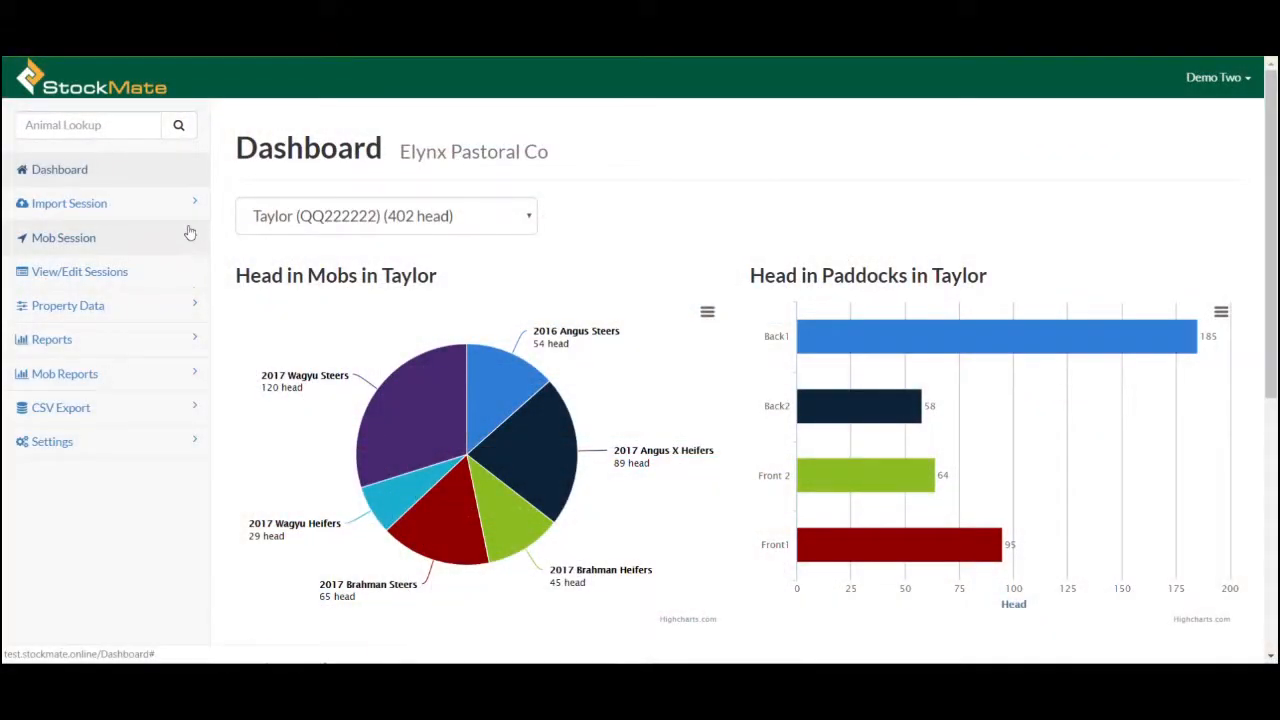
Step: In the StockMate web app, start a mob arrival session named "Sunnyville Heifers Arrival" with the sub type Induction
left_click(190, 234)
left_click(172, 302)
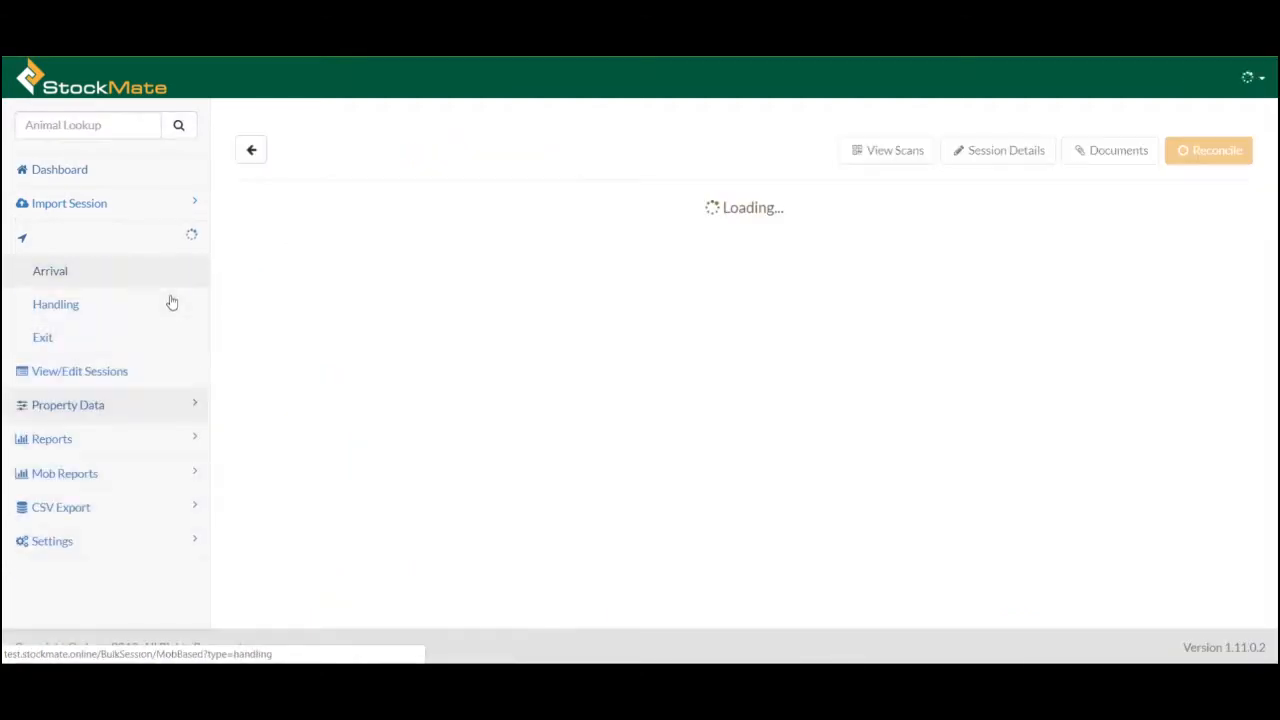
left_click(434, 171)
type("Sunn")
left_click(458, 210)
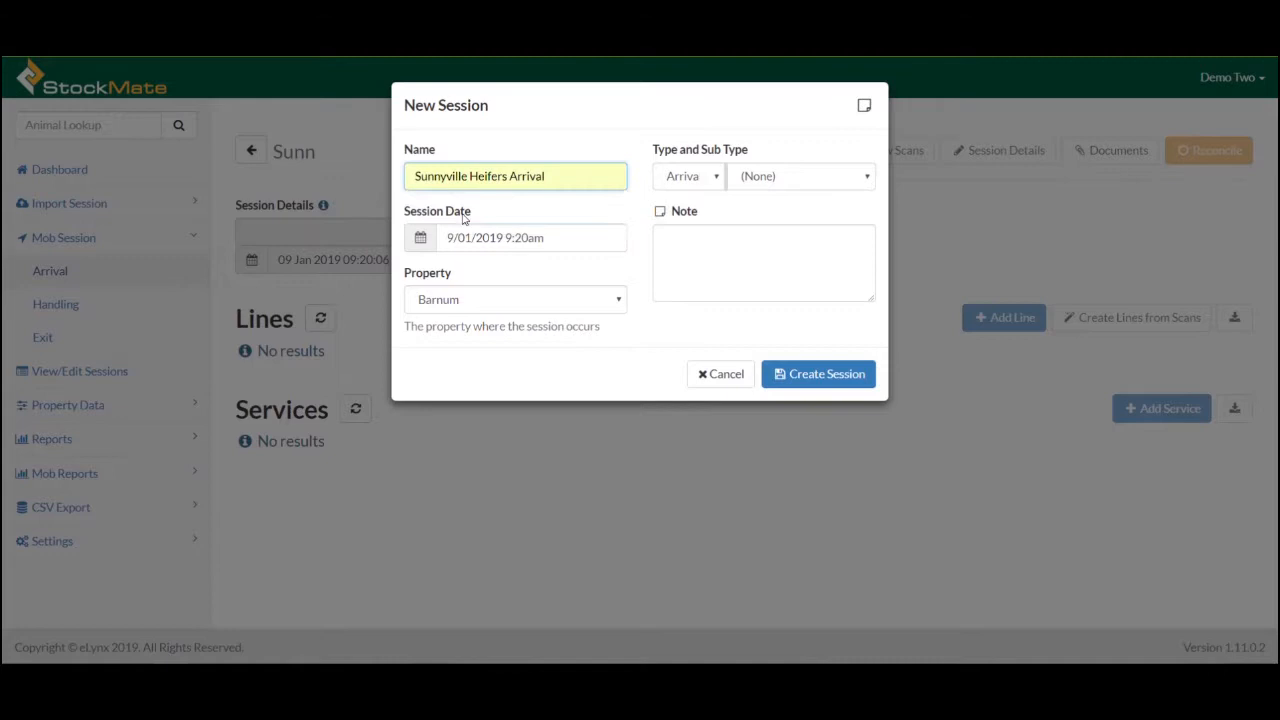
left_click(795, 178)
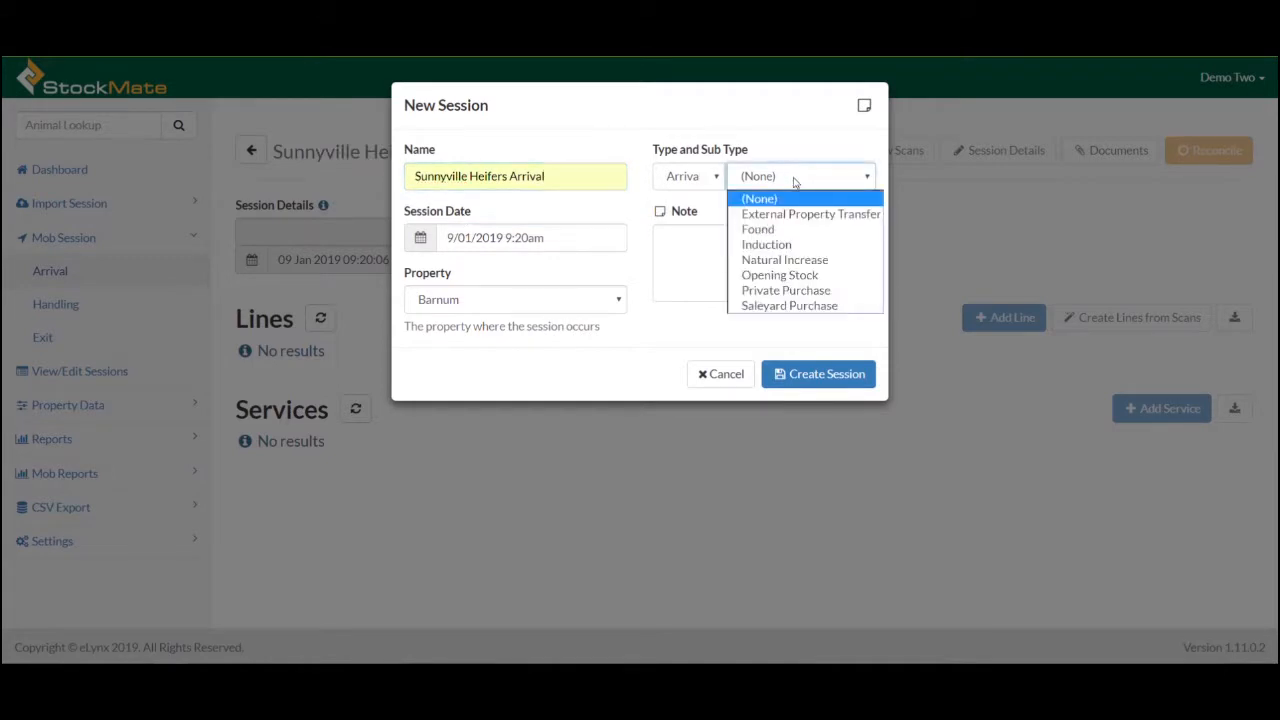
left_click(778, 244)
Step: Date the session 4 January 2019, set its property to Taylor, and create it
left_click(599, 241)
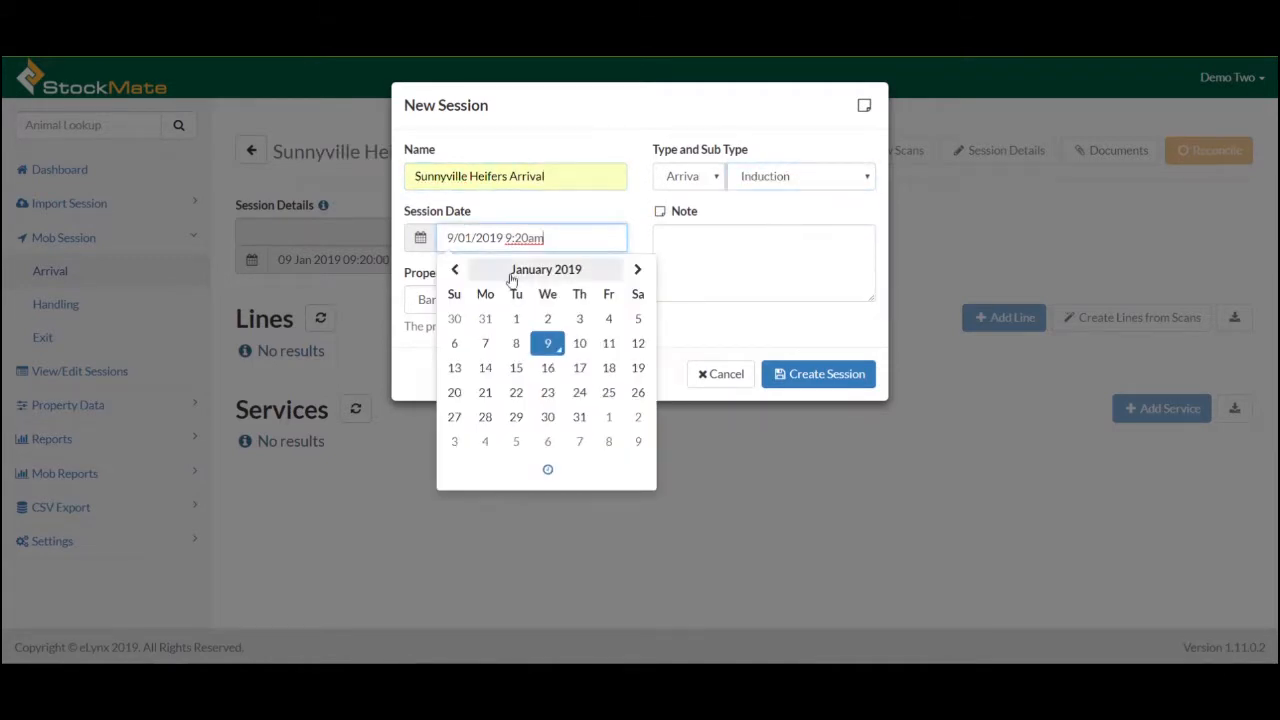
left_click(608, 318)
left_click(490, 300)
left_click(460, 385)
left_click(803, 376)
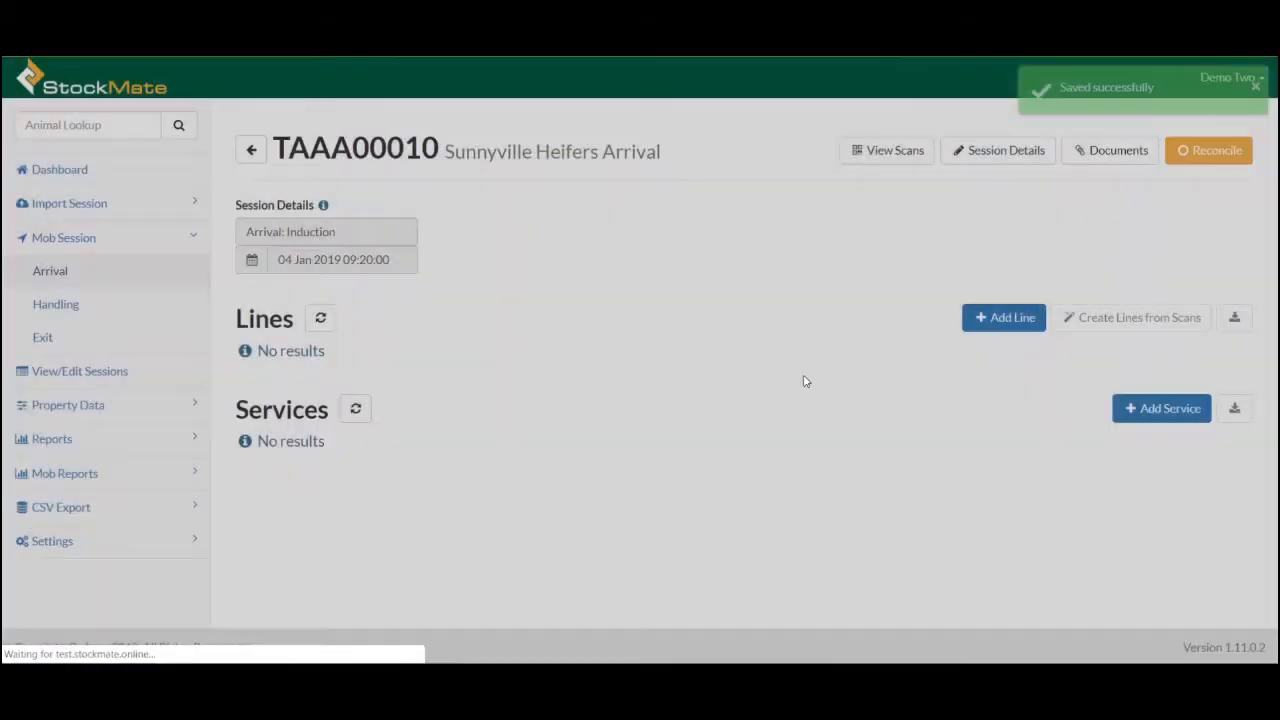
Step: Open the session's scans, start a CSV import, and set the default destination to Taylor's Front 2 paddock
left_click(886, 152)
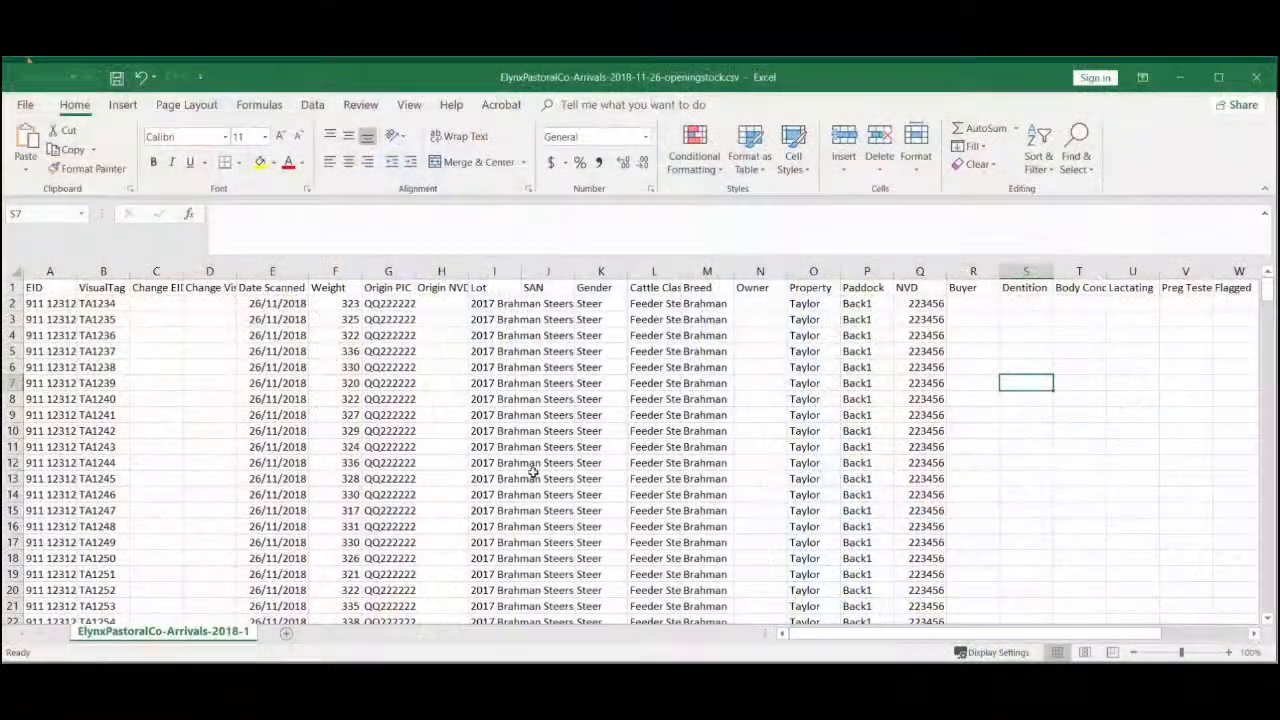
scroll(530, 478, "down", 14)
scroll(530, 478, "up", 14)
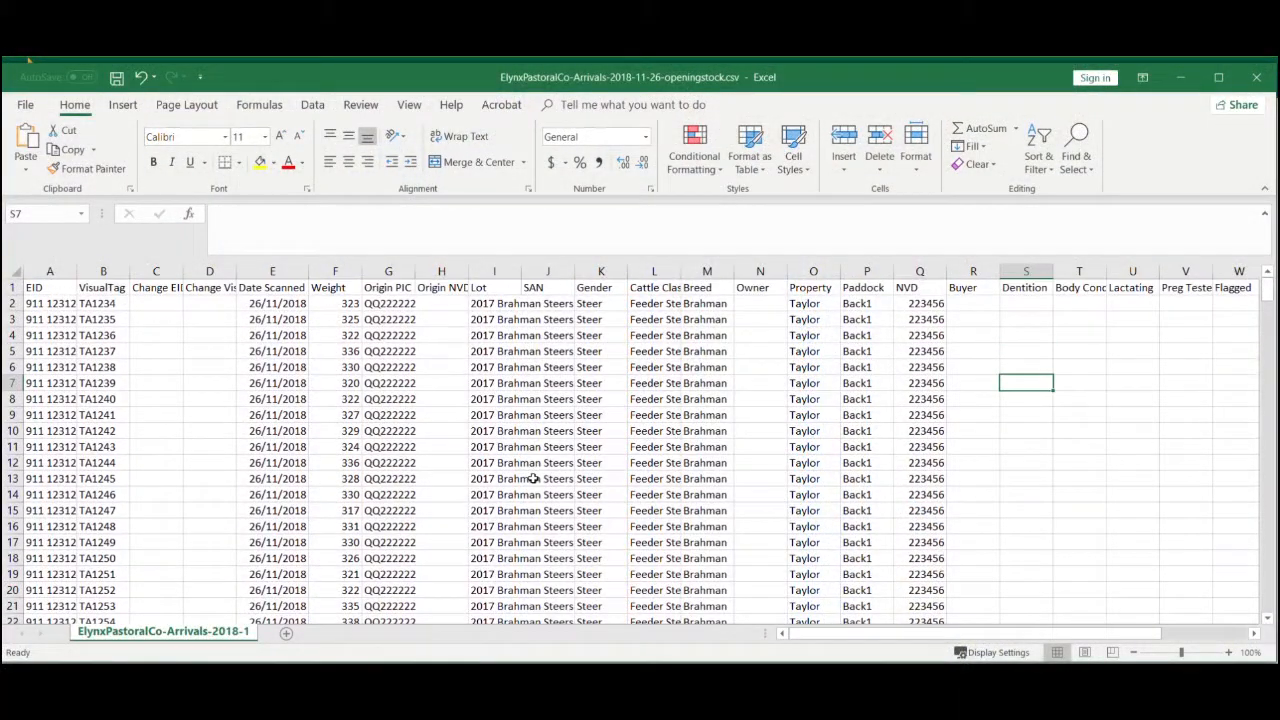
left_click(303, 258)
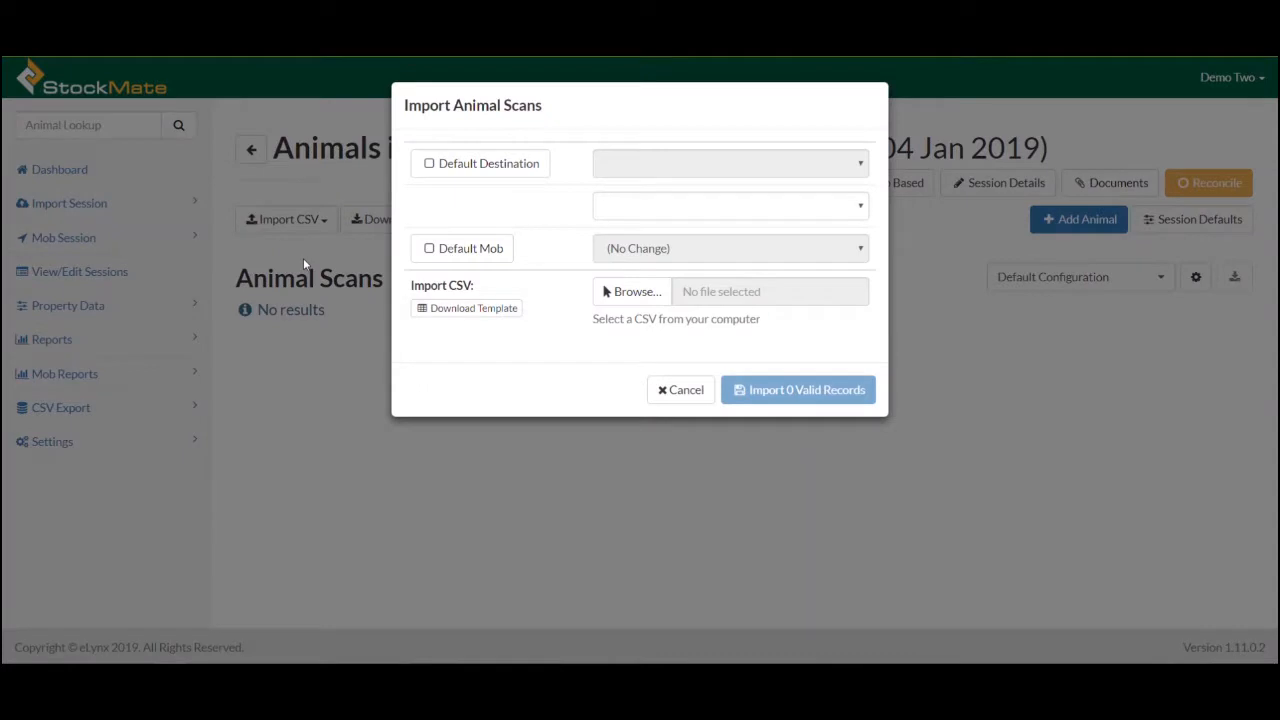
left_click(470, 163)
left_click(640, 164)
left_click(620, 246)
left_click(640, 210)
left_click(634, 256)
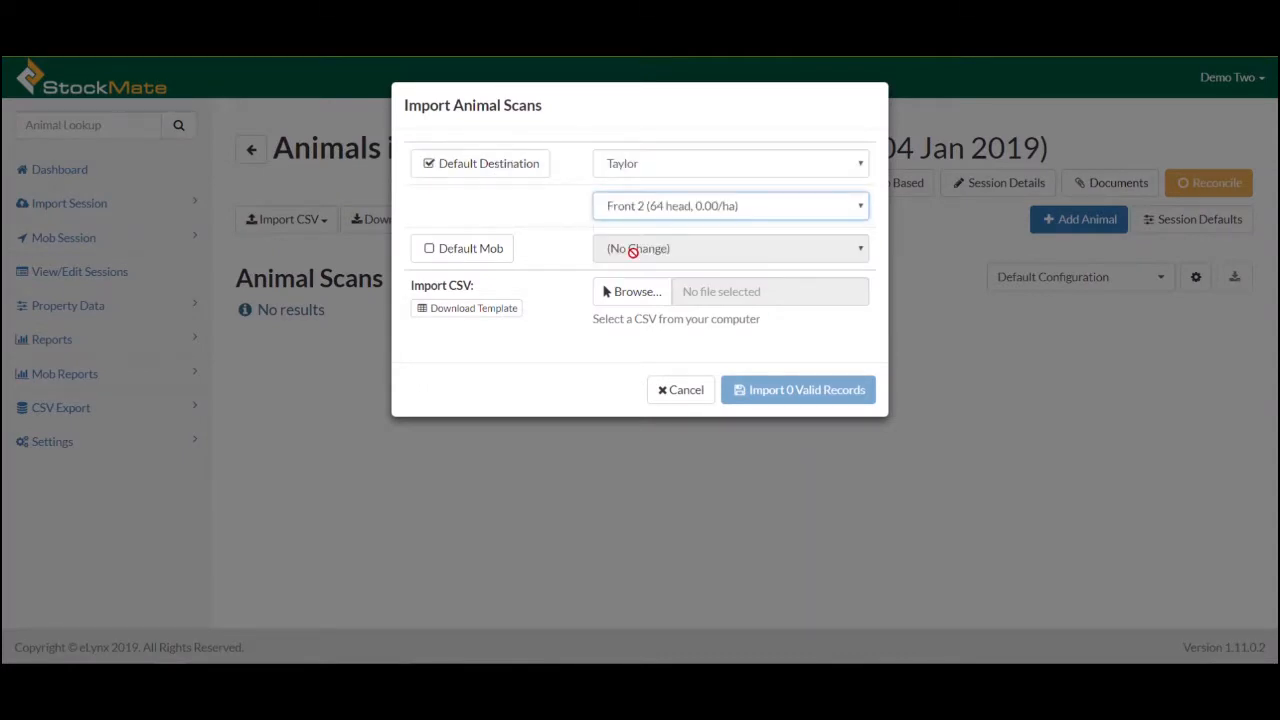
Step: Import the animal scans from the file ElynxPastoralCo-Arrivals-2018-01-04-purchase.csv
left_click(628, 292)
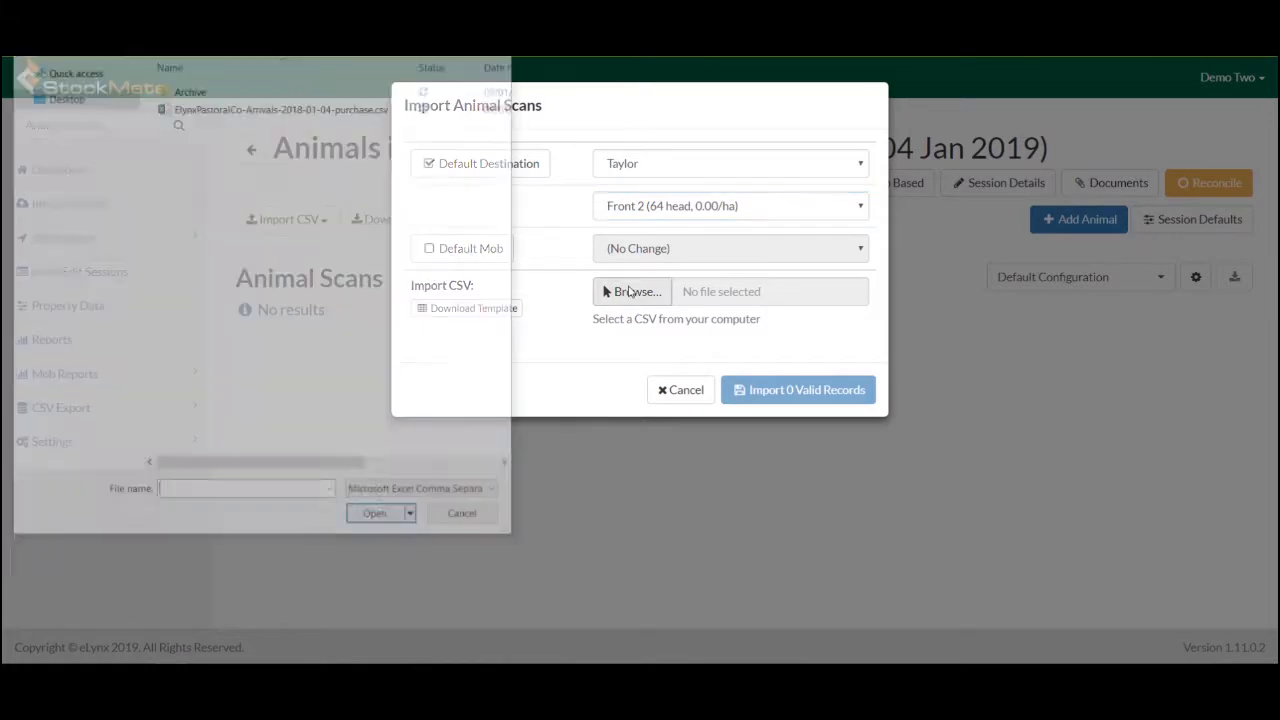
left_click(360, 108)
left_click(380, 519)
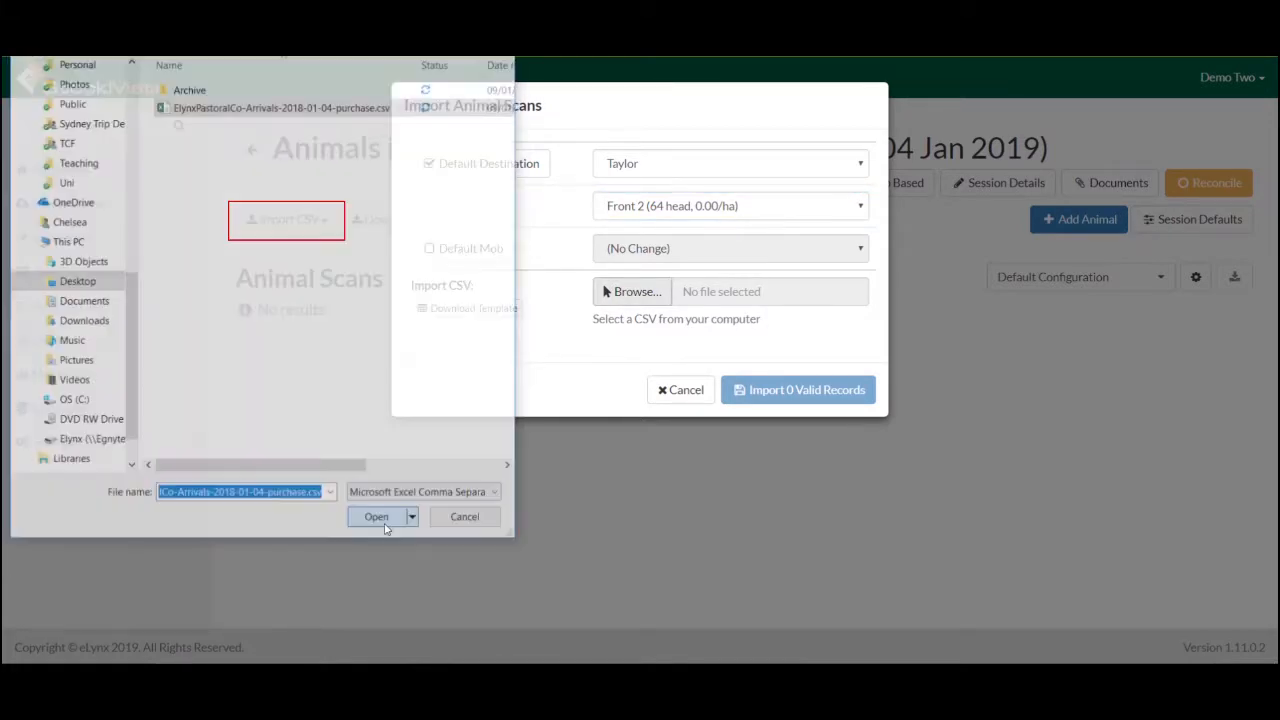
left_click(760, 420)
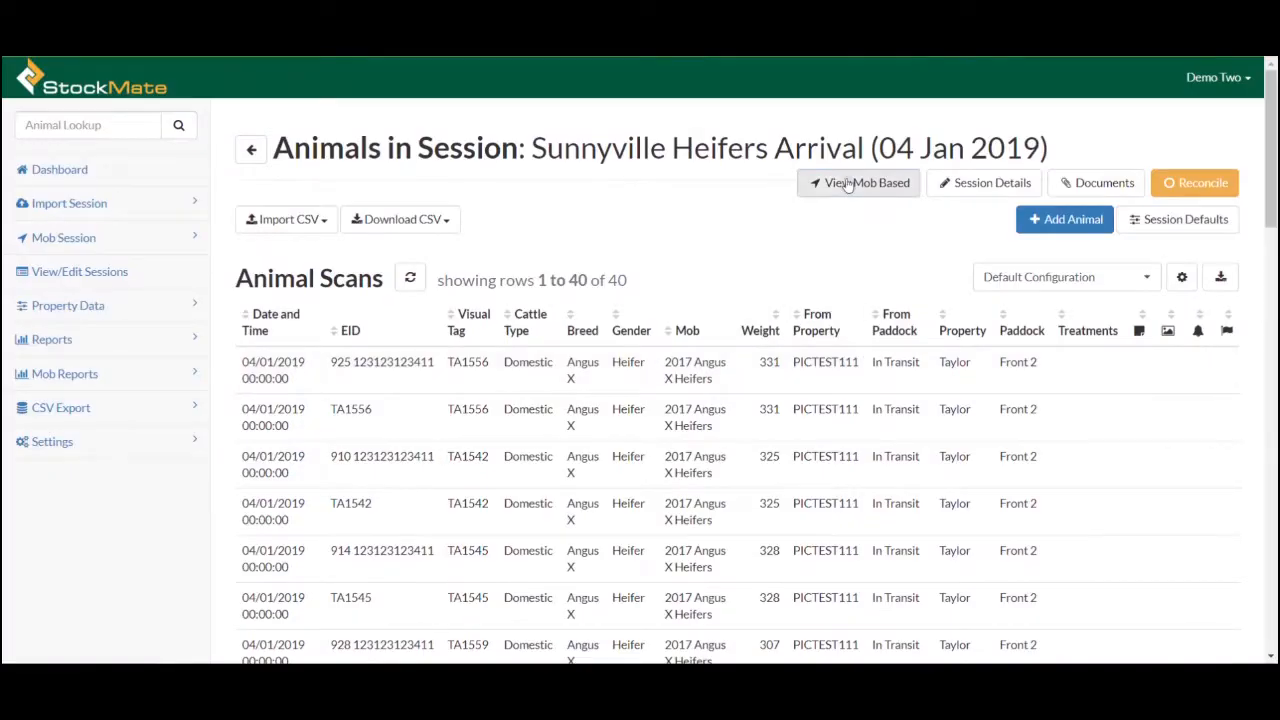
Step: Return to the session's mob-based view and create its lines from the imported scans
left_click(846, 185)
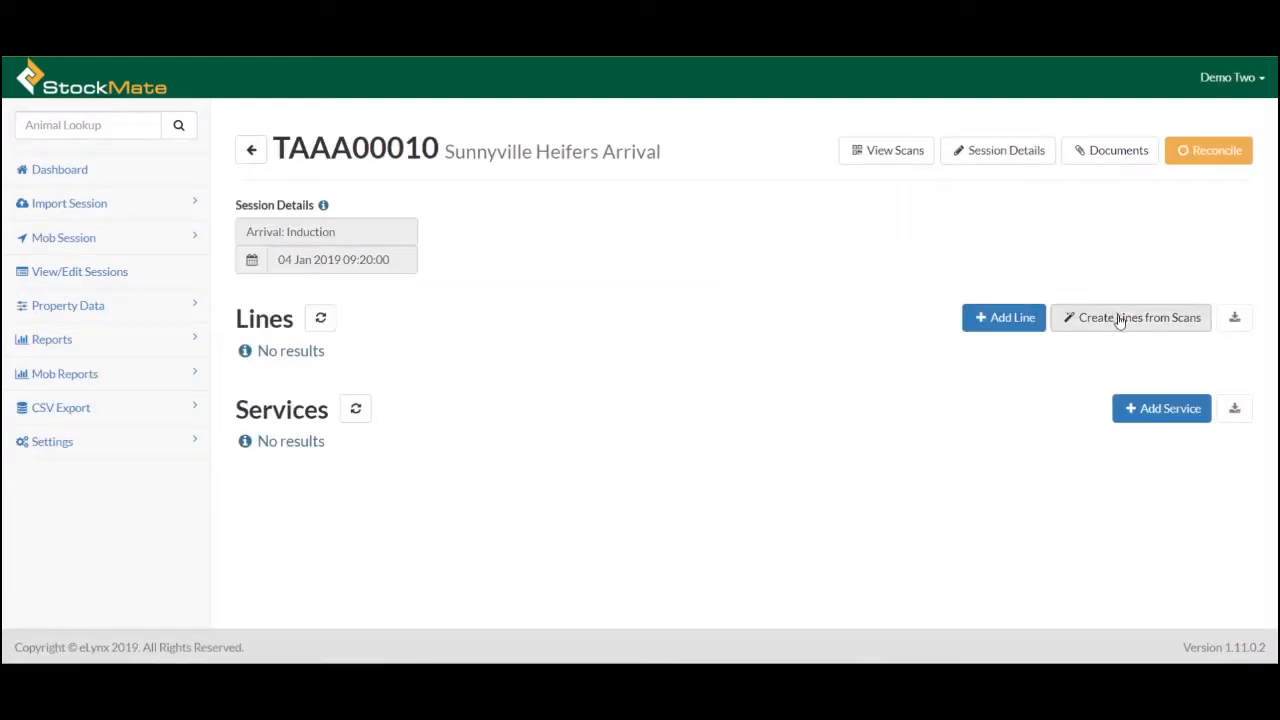
left_click(1120, 319)
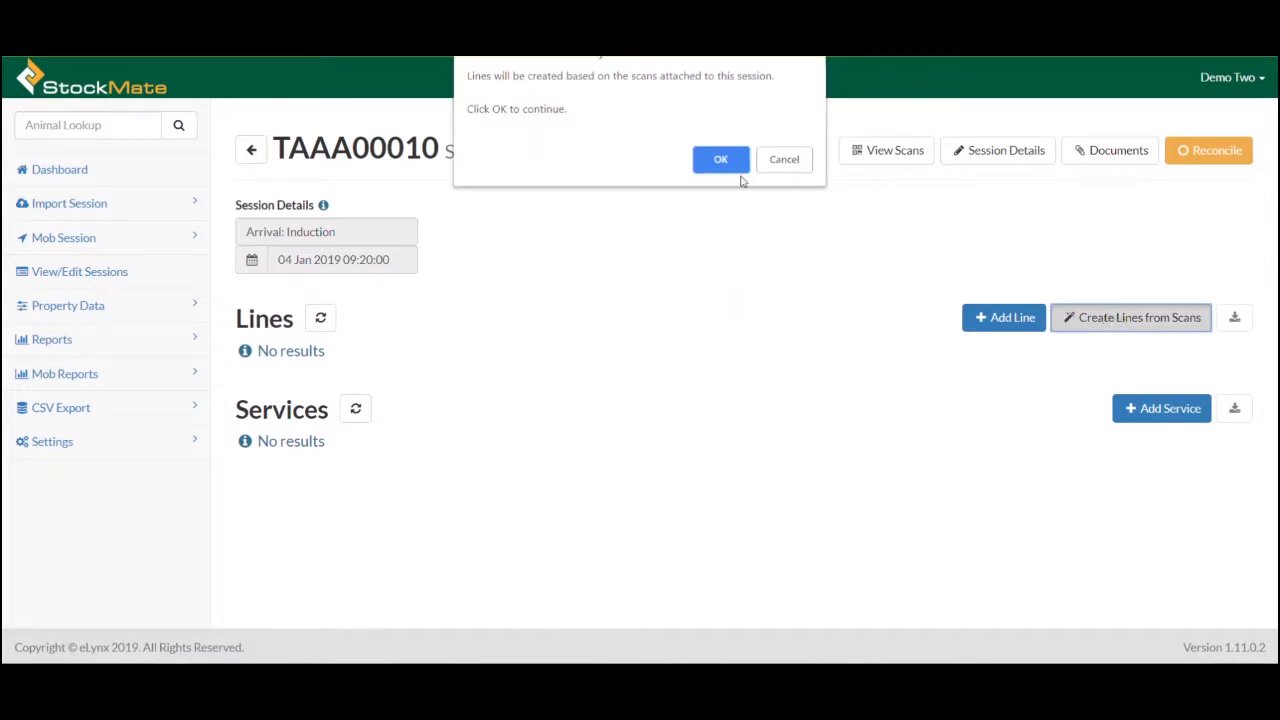
left_click(726, 157)
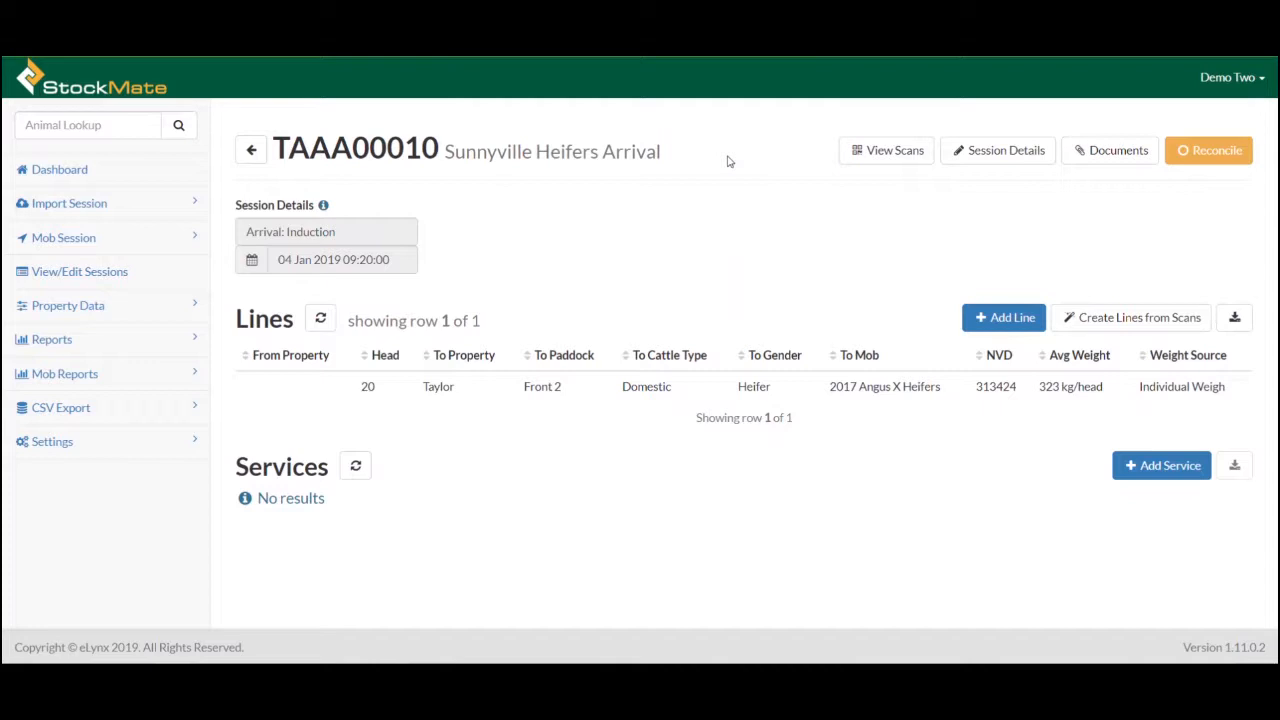
Step: Add a Road Transport service with Garnet Livestock Carriers for 20 head and 1 deck, and save it
left_click(1152, 475)
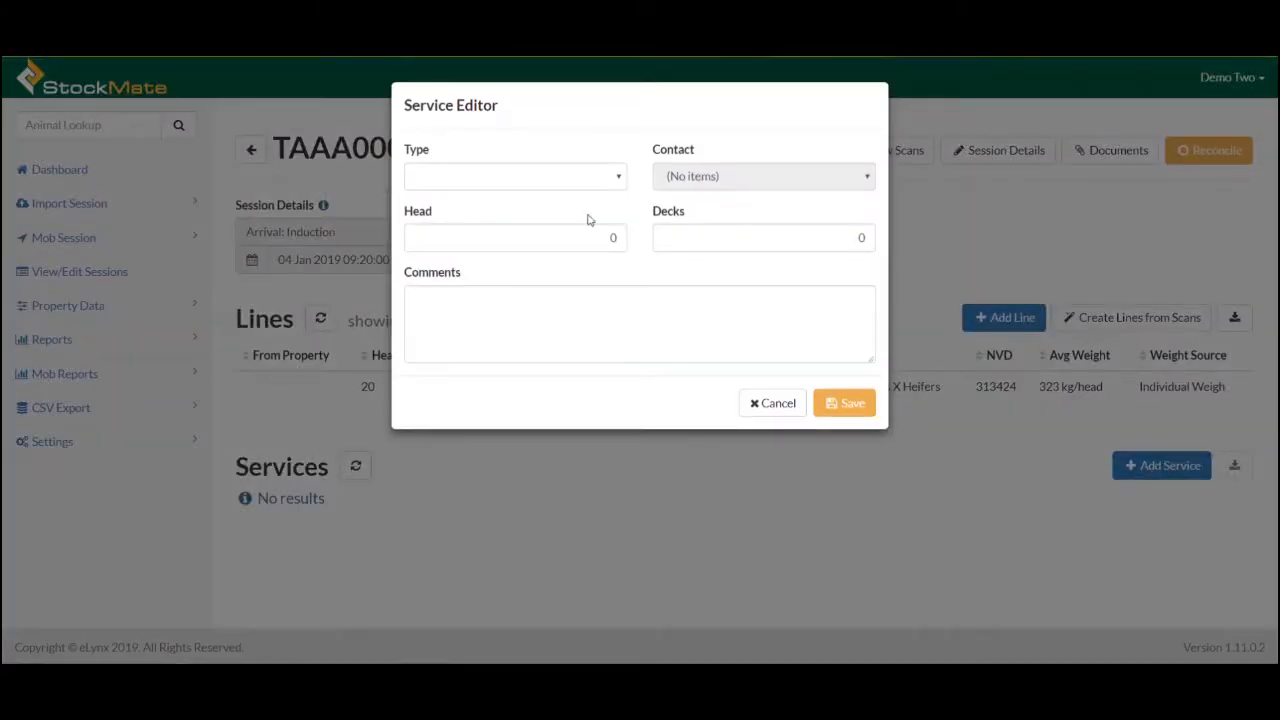
left_click(569, 181)
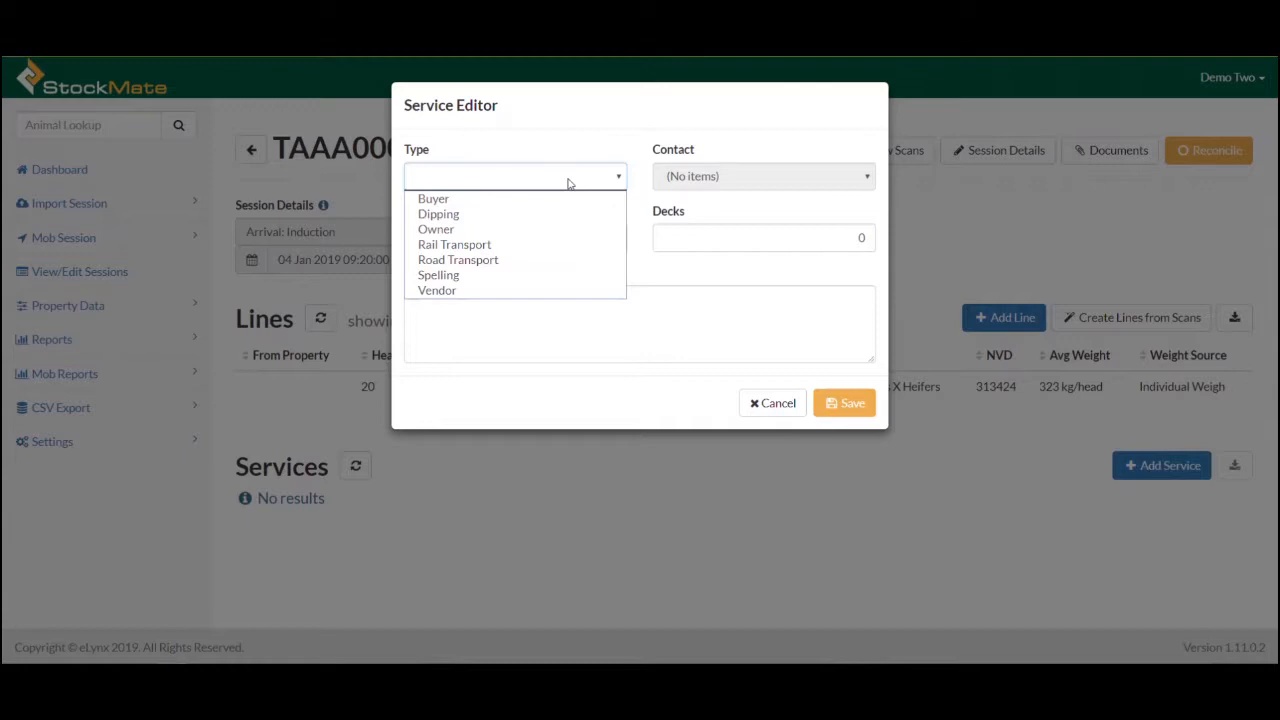
left_click(512, 261)
left_click(689, 175)
left_click(700, 203)
double_click(593, 237)
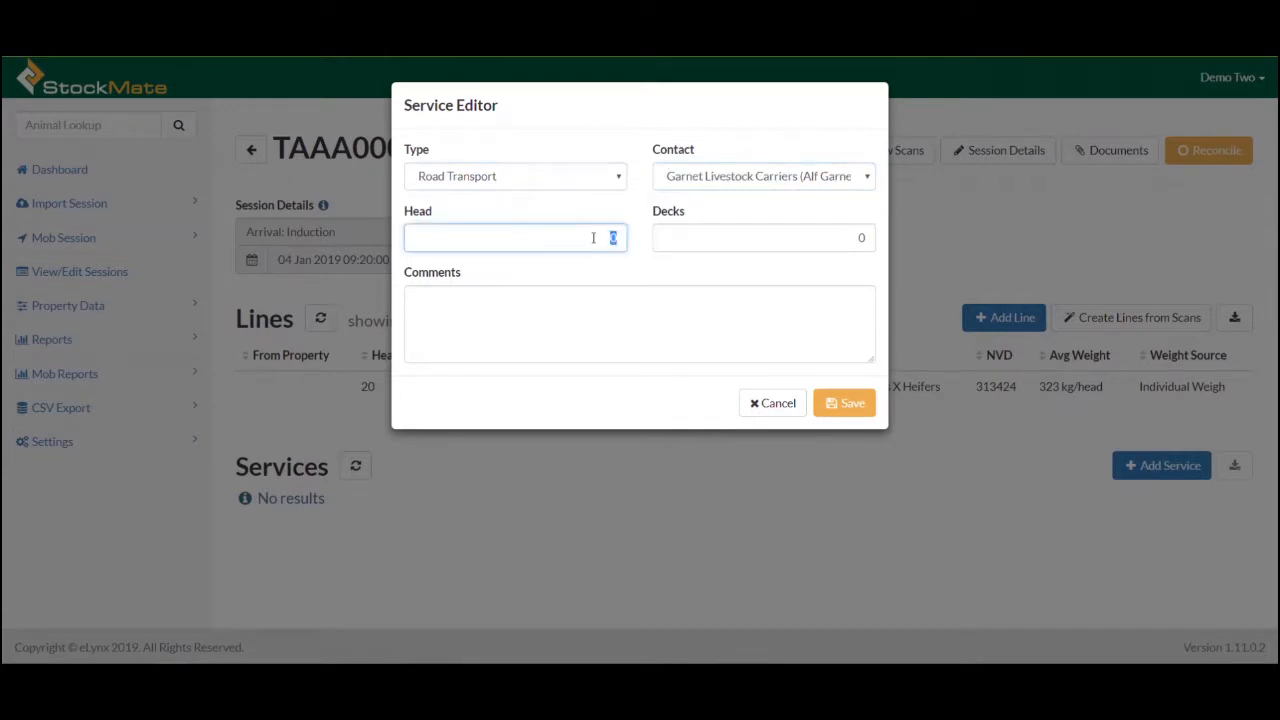
type("20")
left_click(862, 233)
left_click(852, 404)
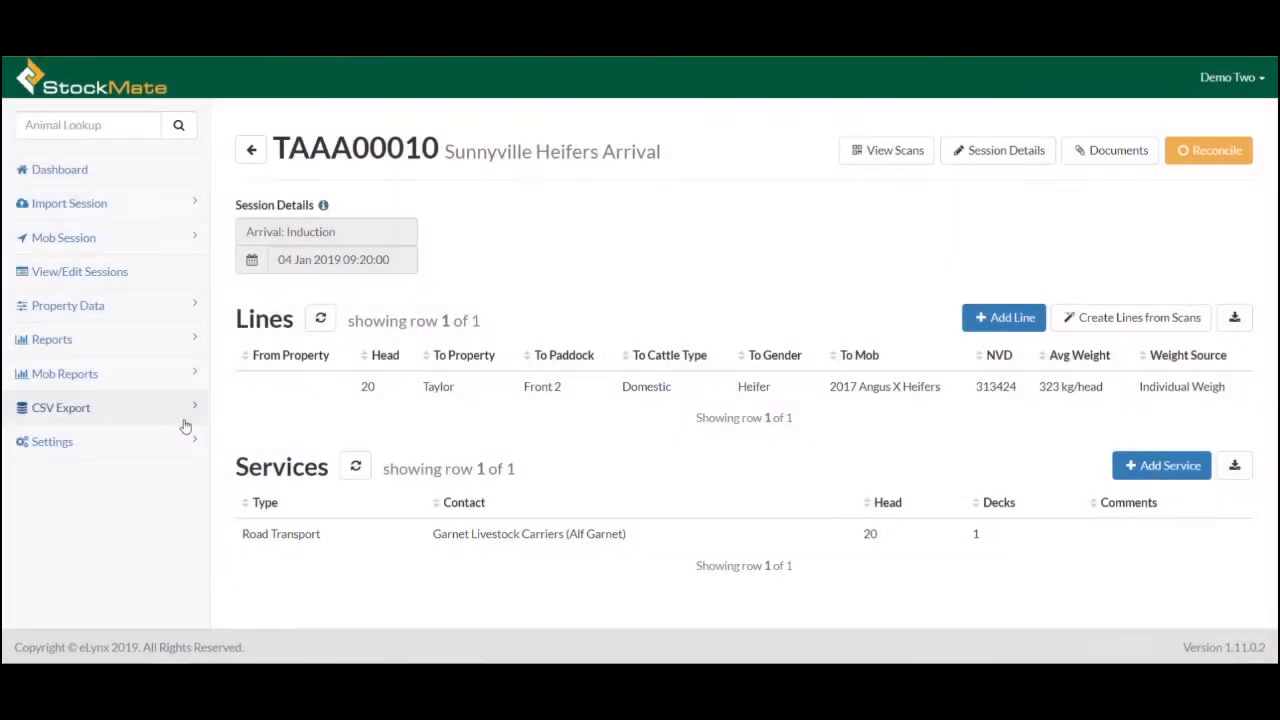
left_click(157, 441)
scroll(148, 455, "down", 1)
scroll(148, 455, "down", 2)
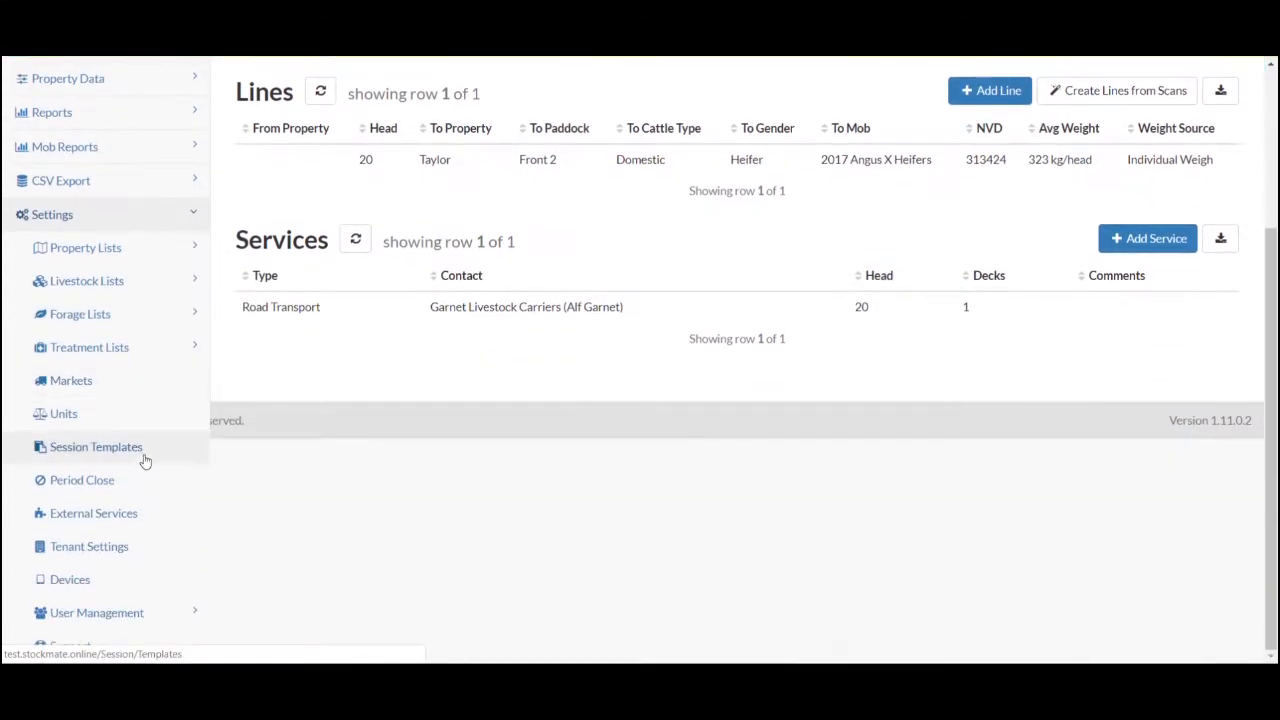
scroll(110, 590, "down", 1)
left_click(103, 555)
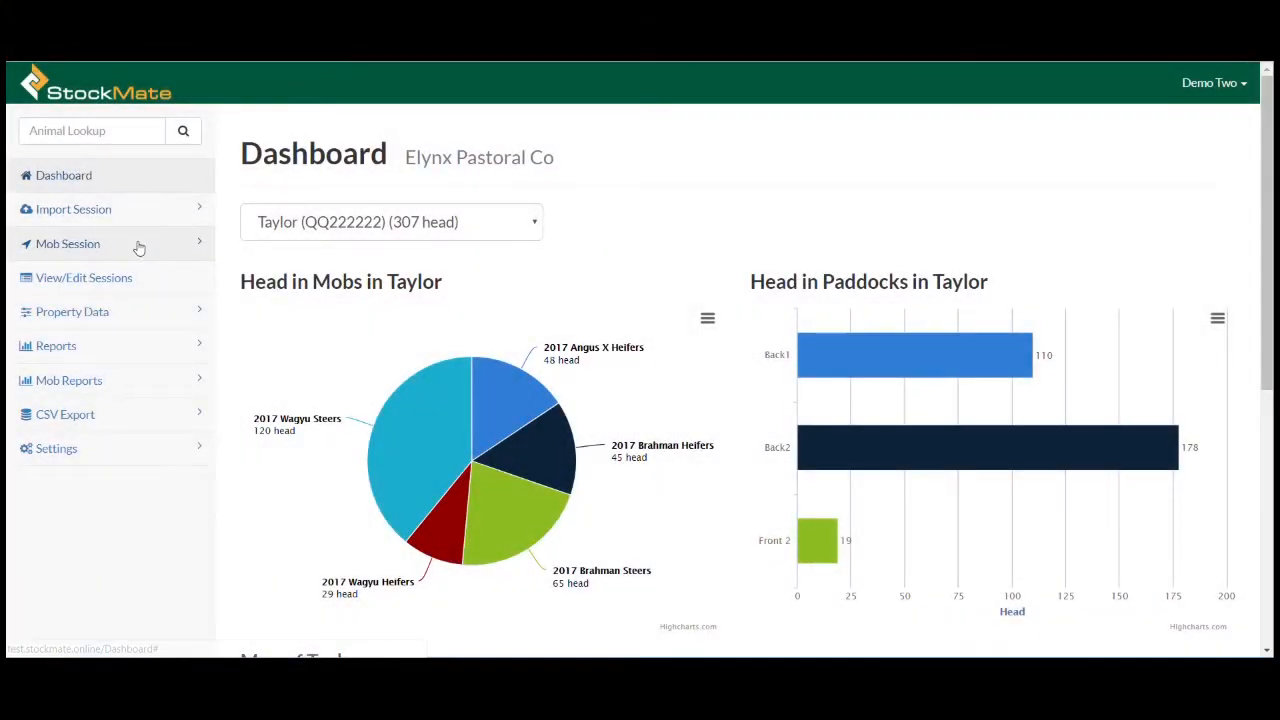
Step: Create a mob handling session named "Move Wagyu Steers" with sub type Mob Movement for the Taylor property
left_click(135, 245)
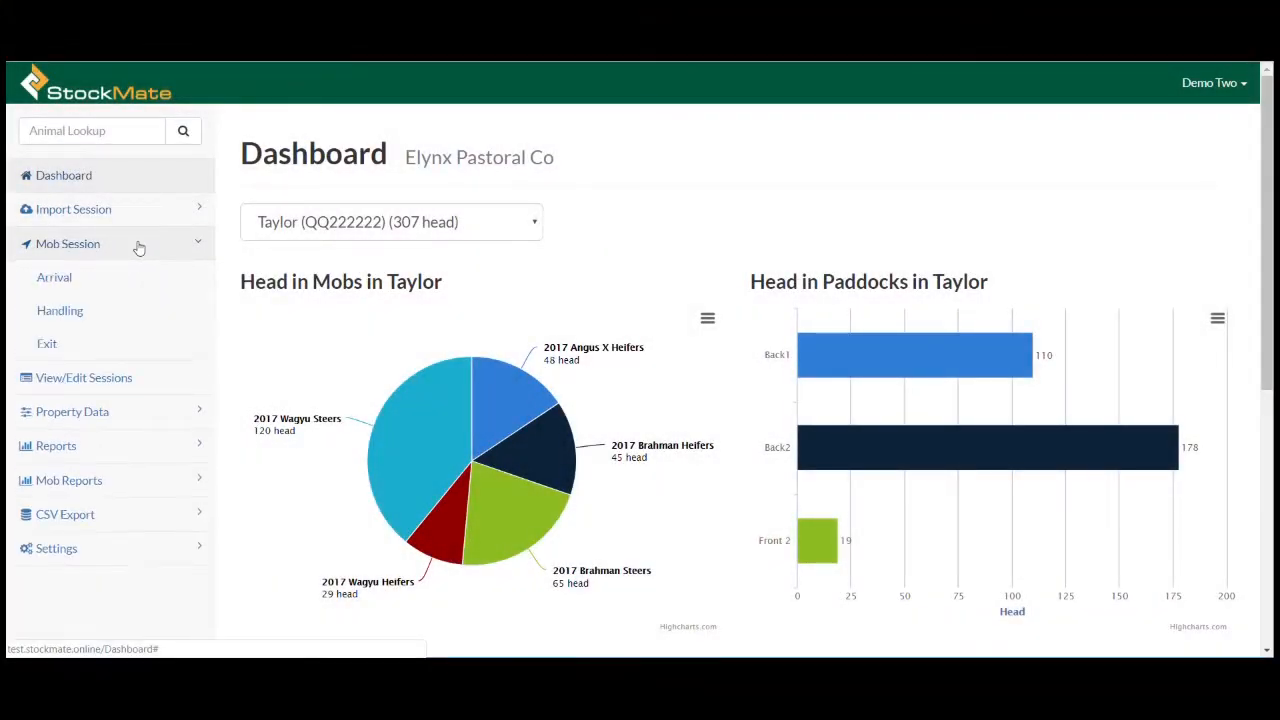
left_click(109, 316)
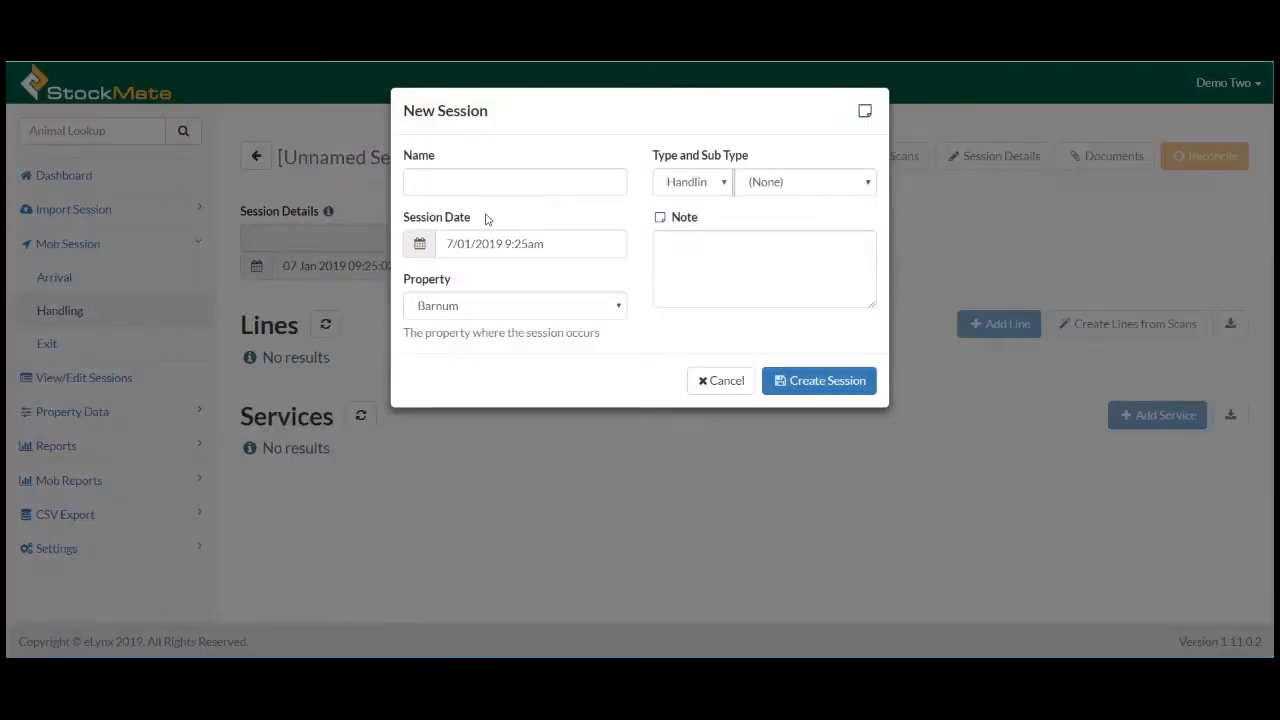
left_click(496, 183)
type("Move Wagyu Steers")
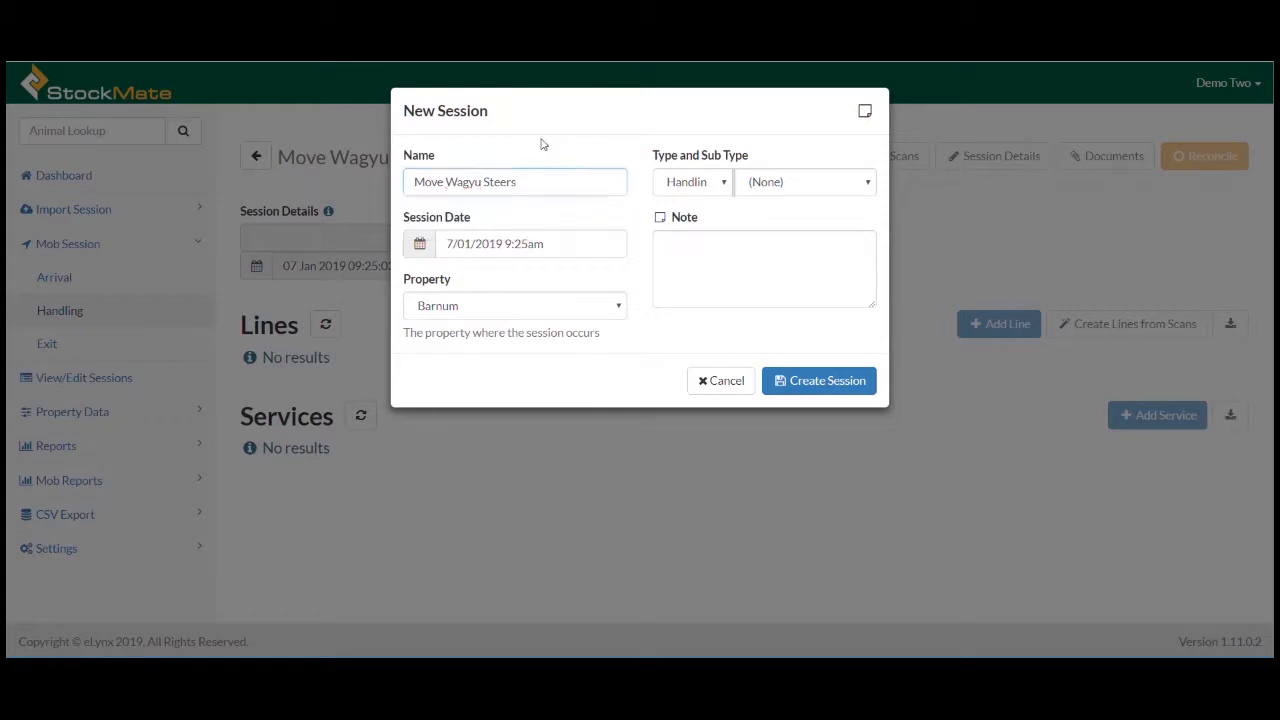
left_click(820, 184)
left_click(808, 284)
left_click(549, 310)
left_click(447, 391)
left_click(812, 381)
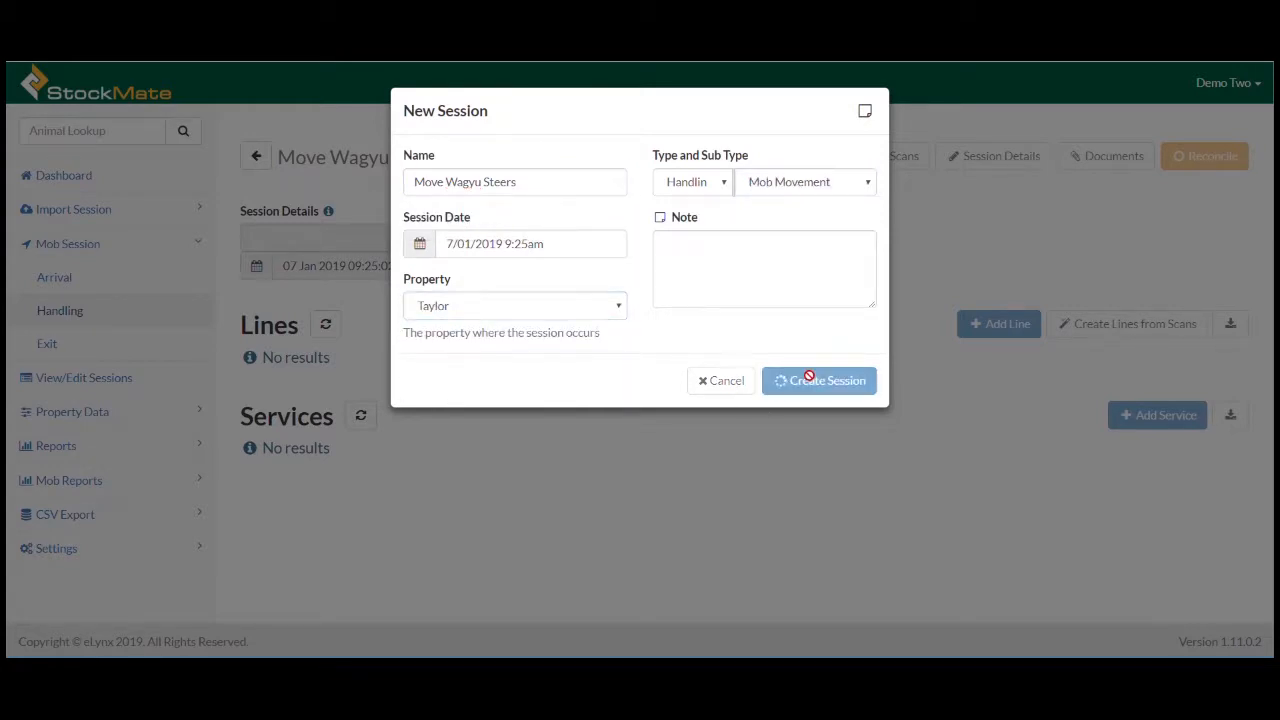
Step: Add a line to the session moving cattle from Taylor's Back2 paddock to its Back1 paddock
left_click(998, 323)
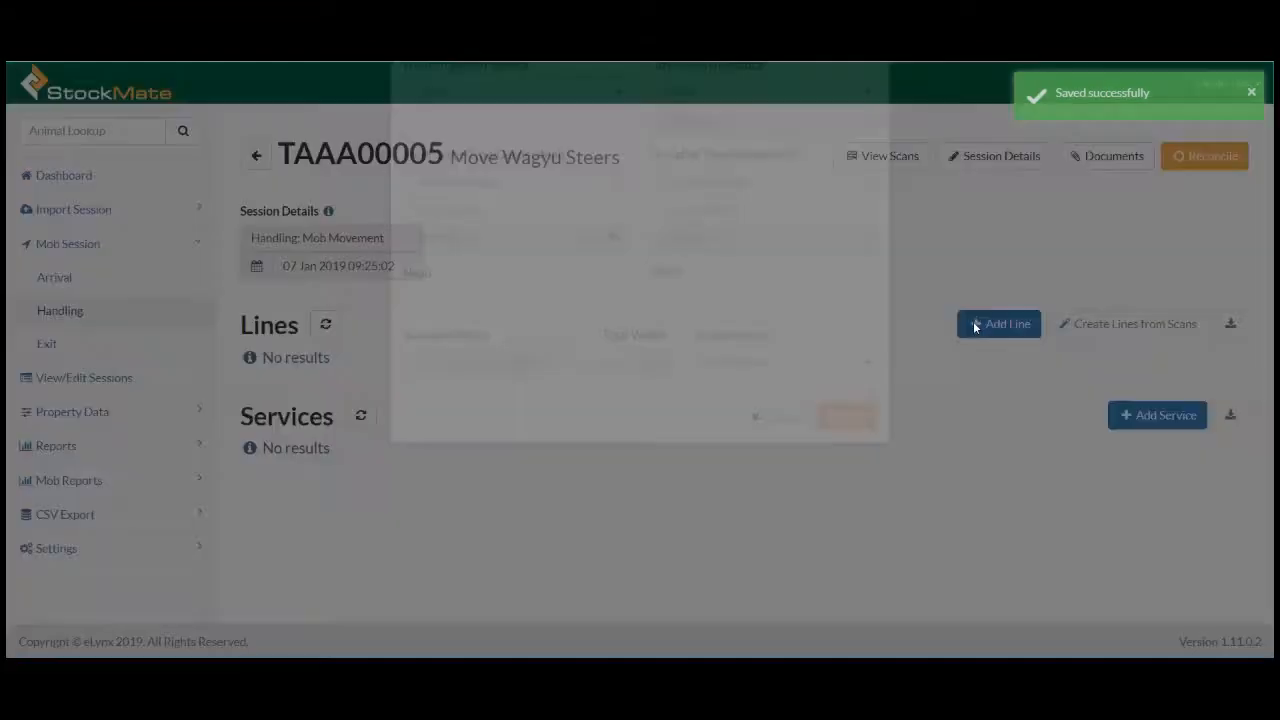
left_click(591, 212)
left_click(450, 249)
left_click(785, 210)
left_click(765, 230)
Step: Set the line's source cattle type to Feeder Steers and its source mob to 2017 Wagyu Steers
left_click(530, 273)
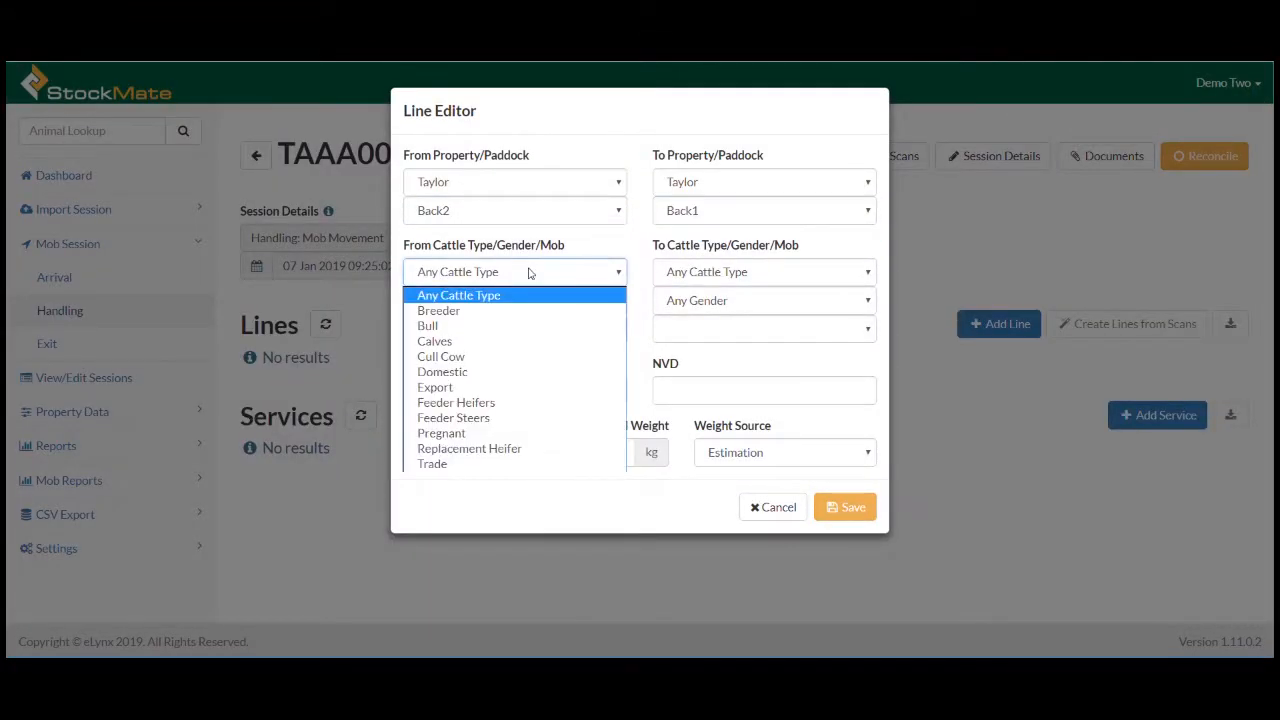
left_click(480, 420)
left_click(486, 333)
left_click(484, 352)
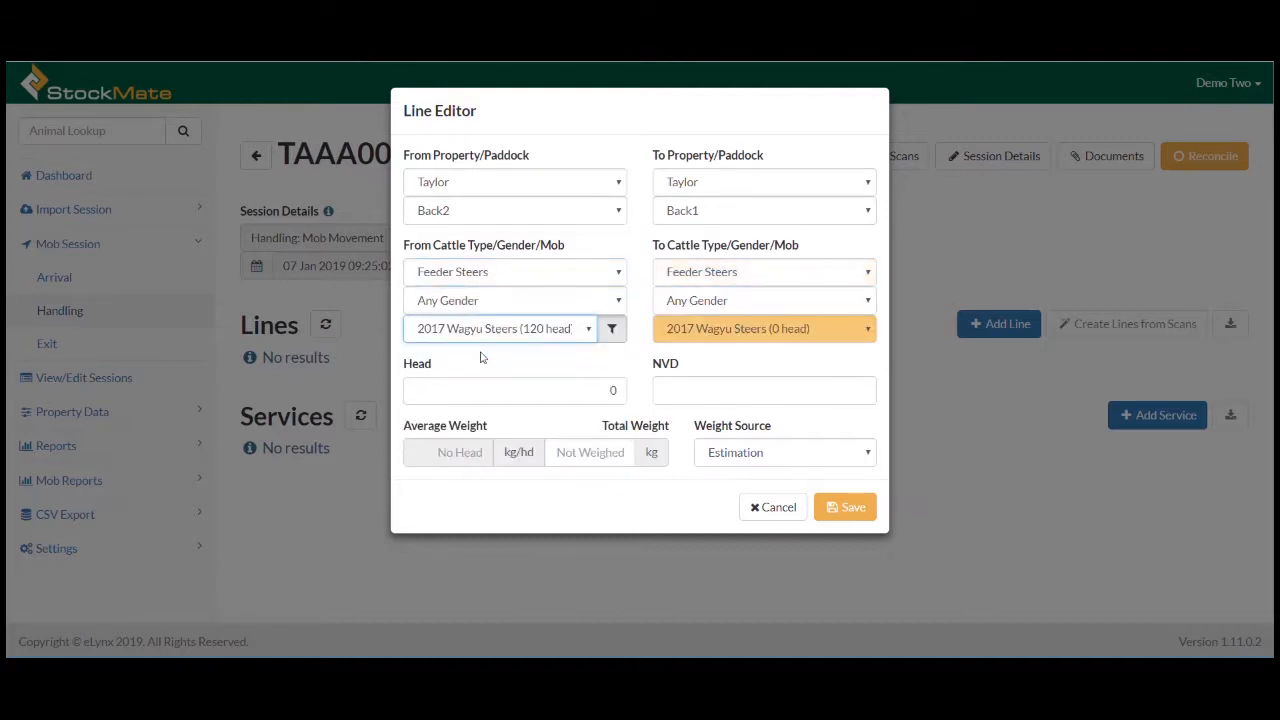
Step: Set the line to 120 head with NVD 223456 and an average weight of 35 kg/hd, and save it
left_click(572, 393)
type("120")
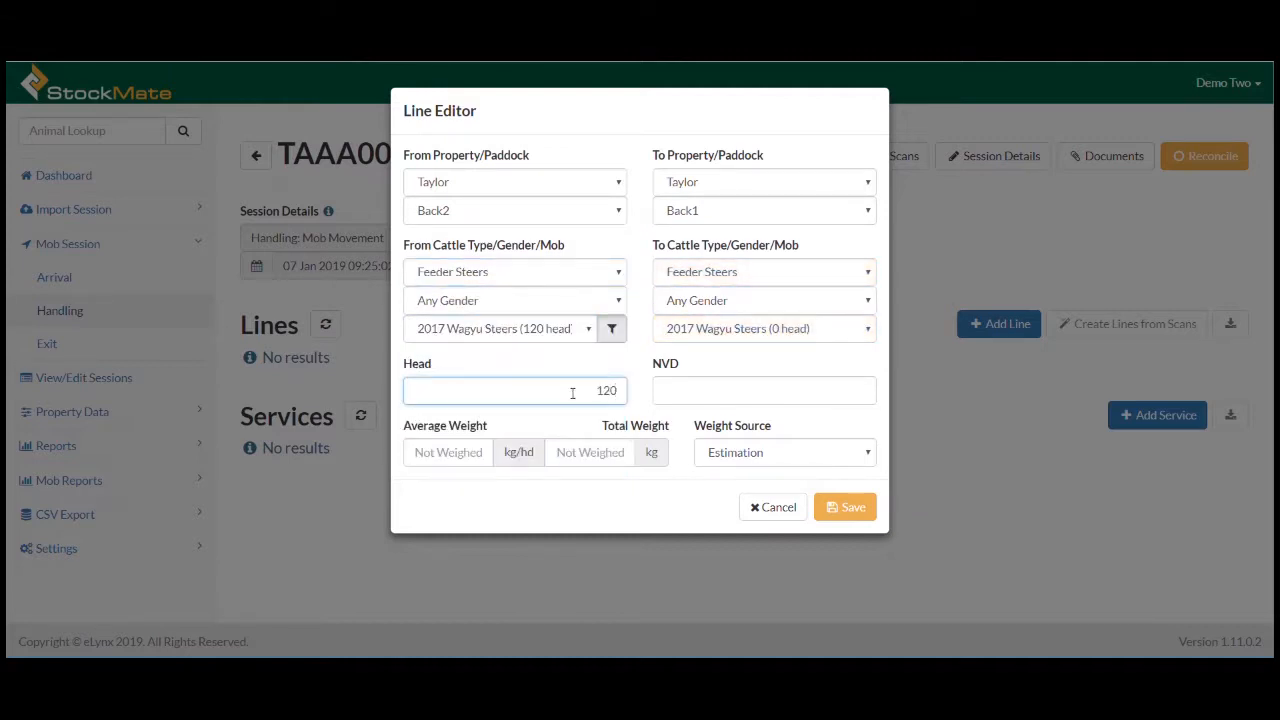
left_click(670, 389)
type("223456")
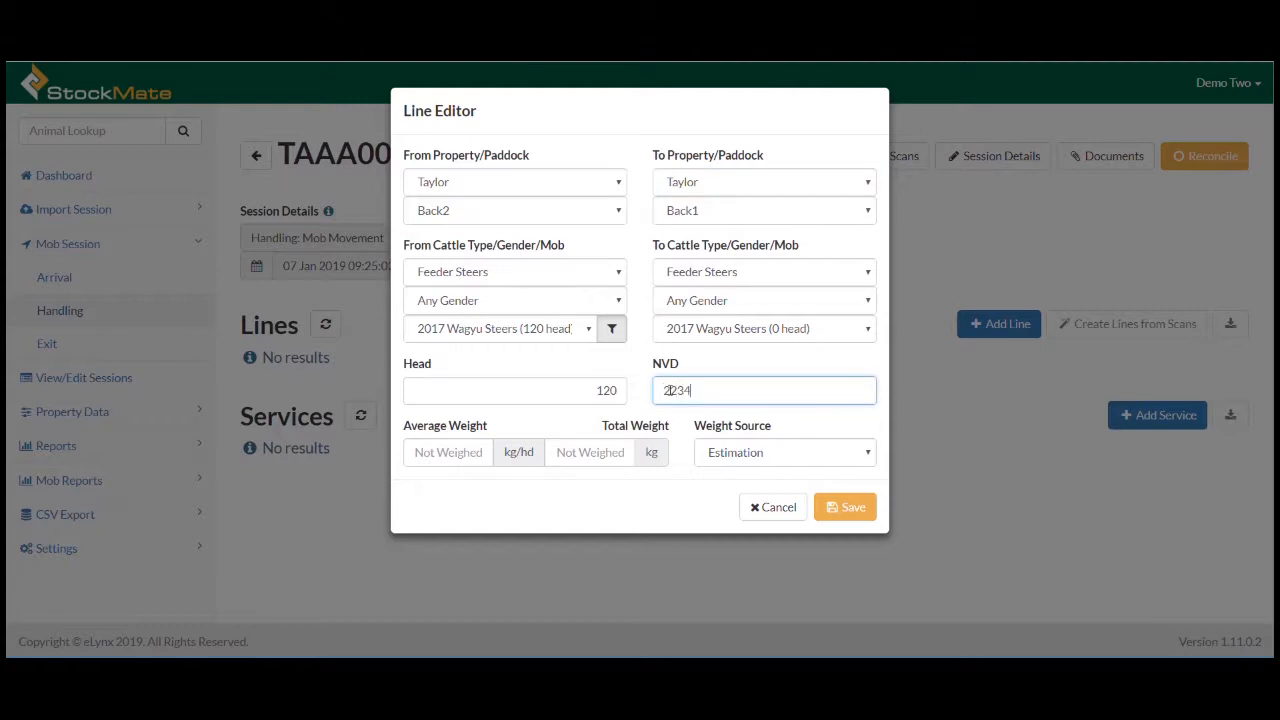
left_click(436, 452)
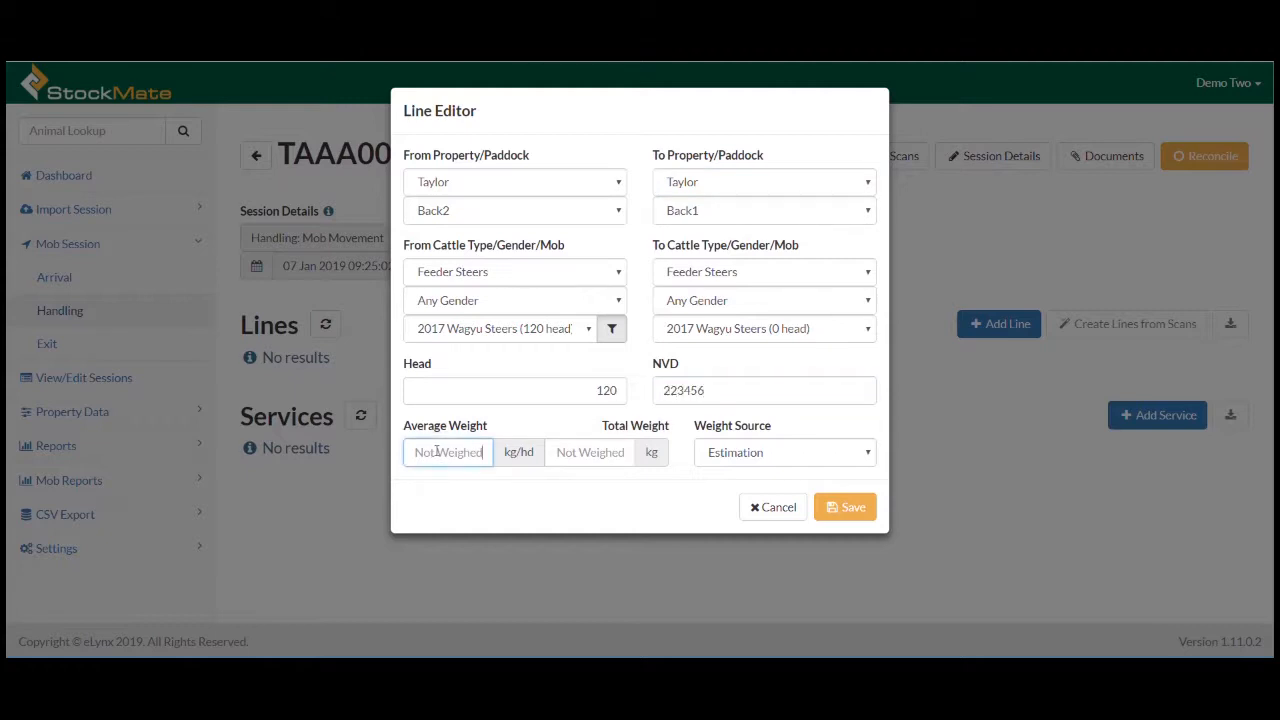
type("32")
key("BackSpace")
key("BackSpace")
type("35")
left_click(866, 512)
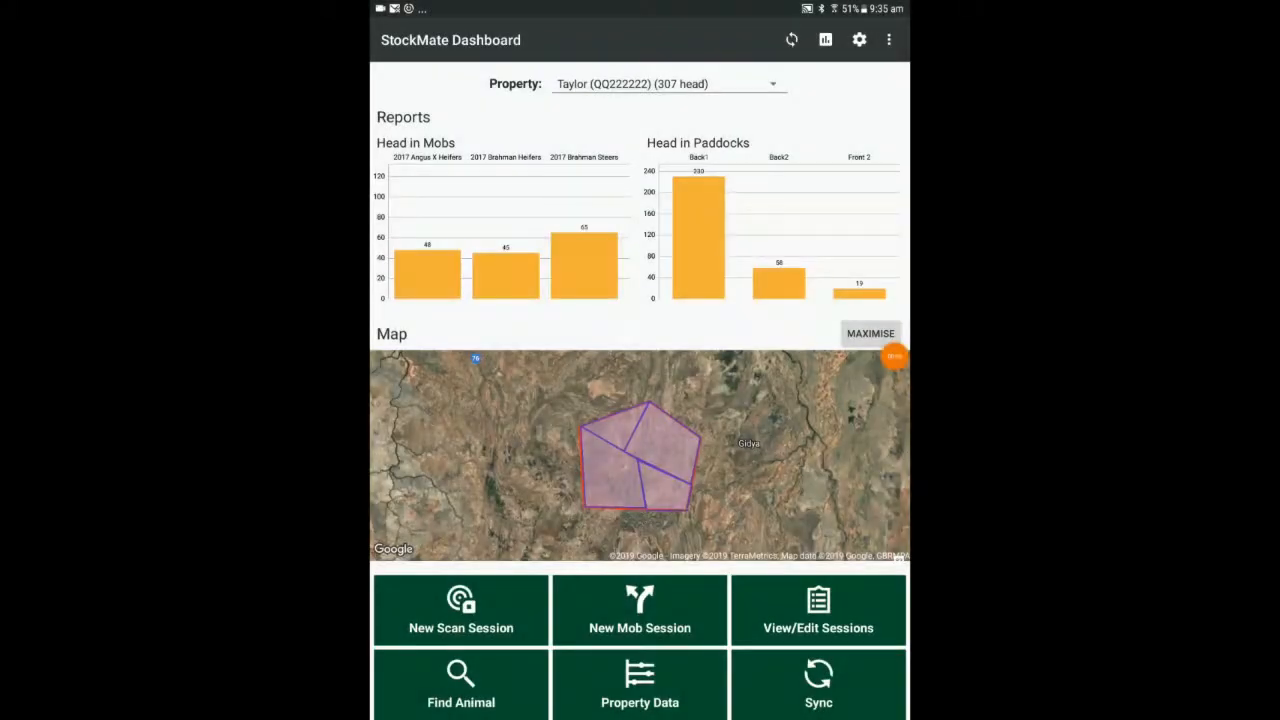
Step: In the StockMate tablet app, create a mob session named "Move Brahman Heifers" for Taylor with type Handling and sub type Mob Movement
left_click(640, 610)
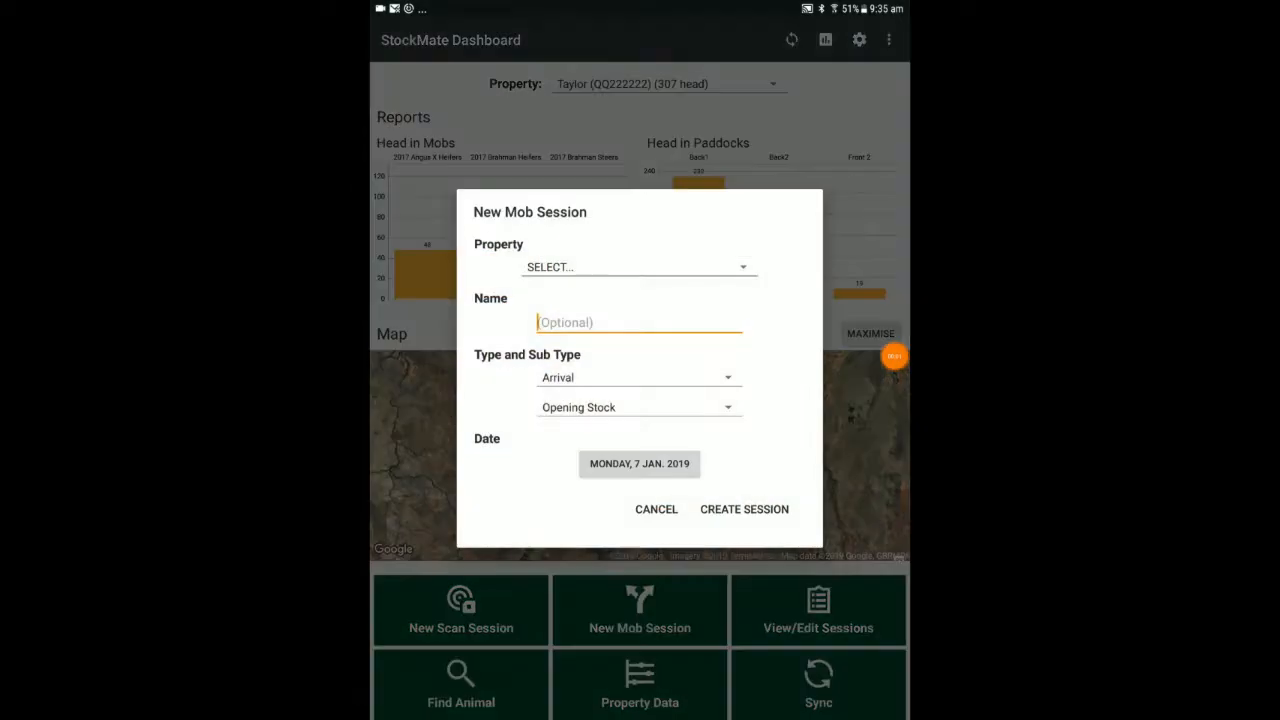
left_click(635, 140)
left_click(614, 306)
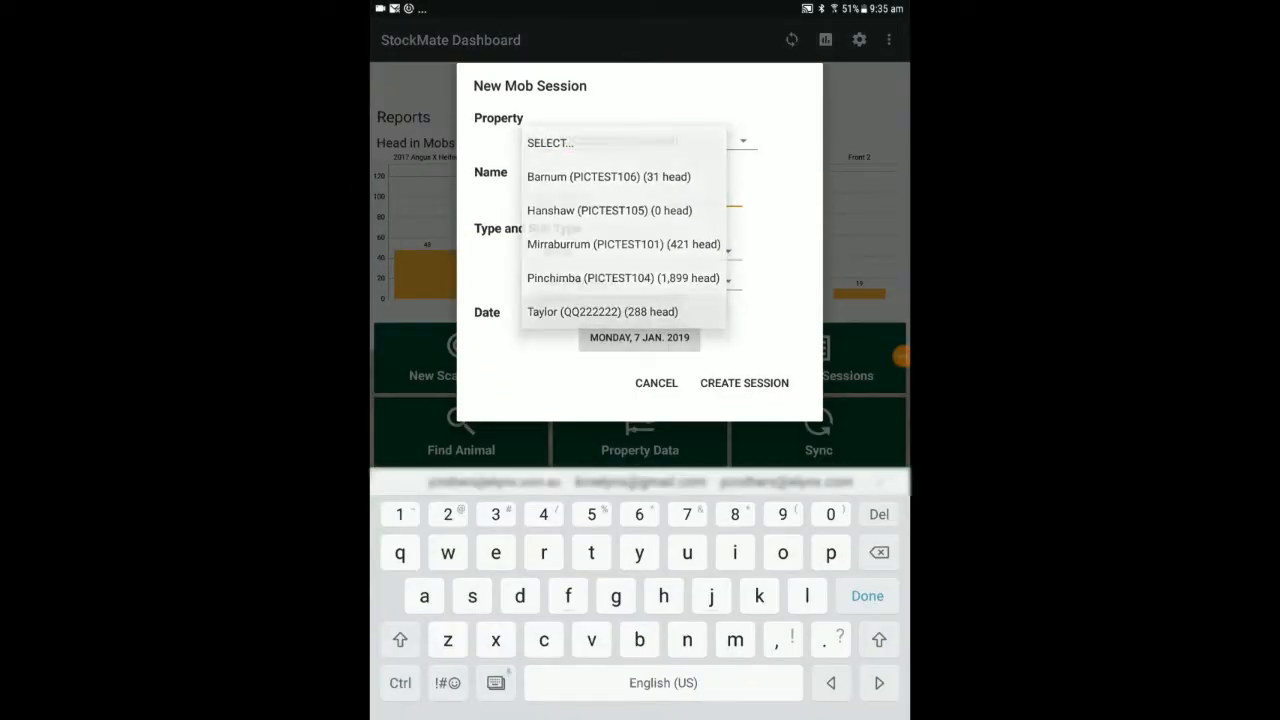
type("Move ")
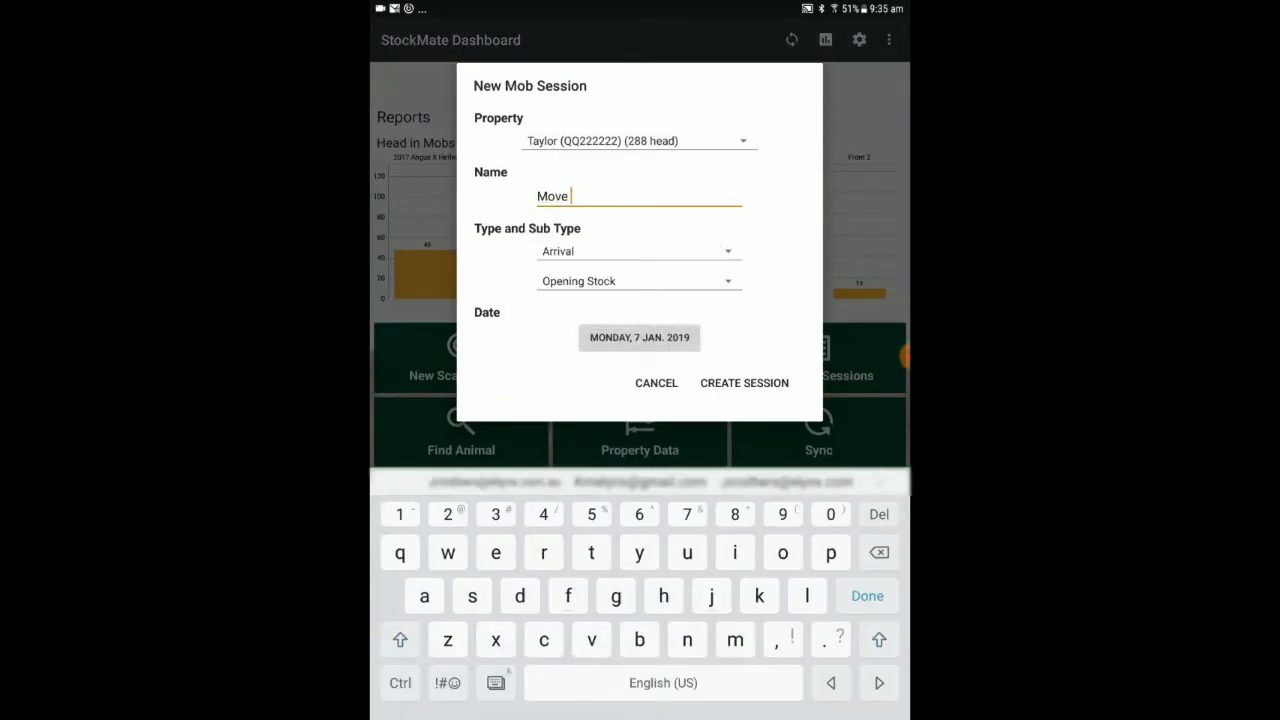
type("Brahman H")
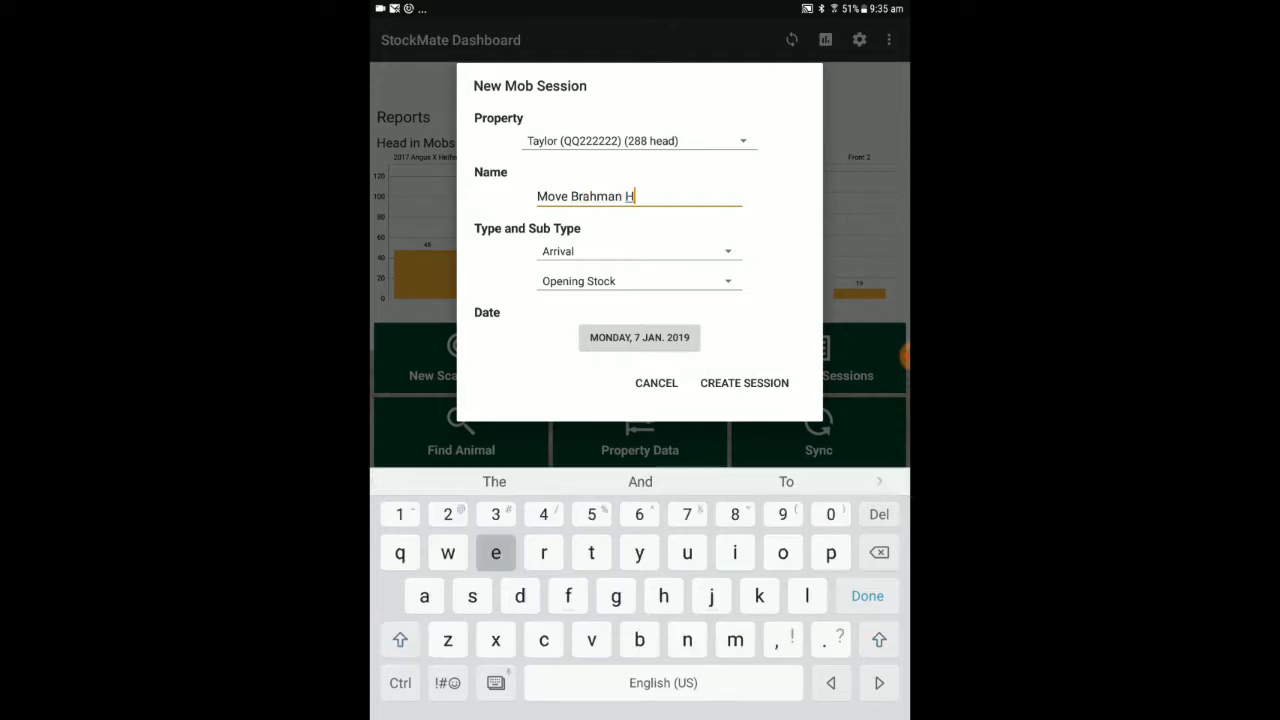
type("eifers")
left_click(640, 251)
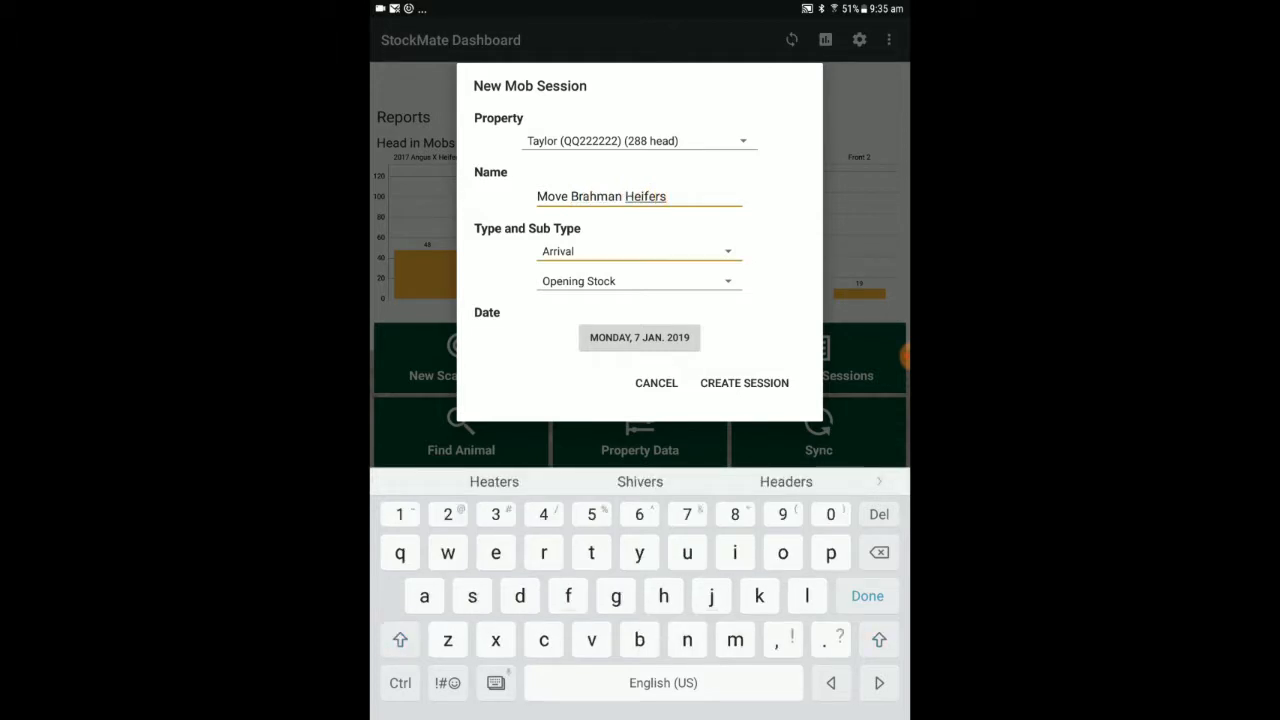
left_click(563, 286)
left_click(640, 281)
left_click(586, 449)
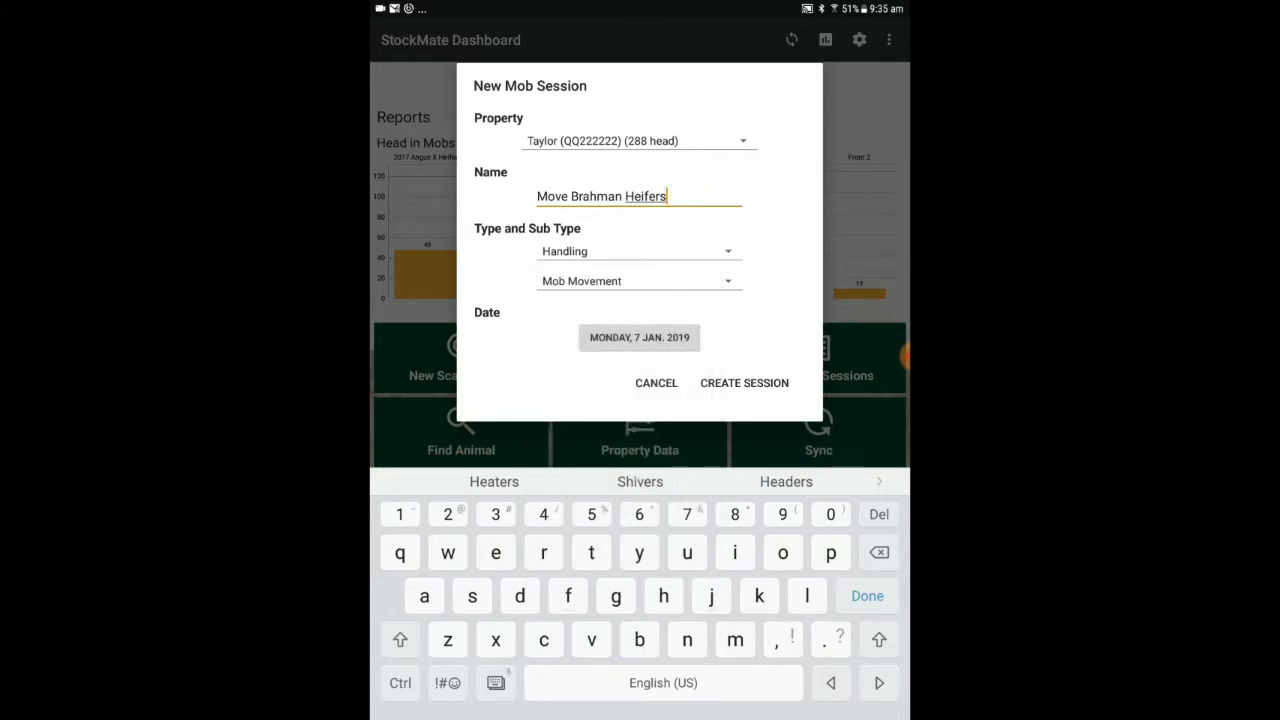
left_click(744, 383)
Step: Add a line from Taylor's Back1 paddock with source cattle type Feeder Heifers, gender Heifer and mob 2017 Brahman Heifers
left_click(865, 227)
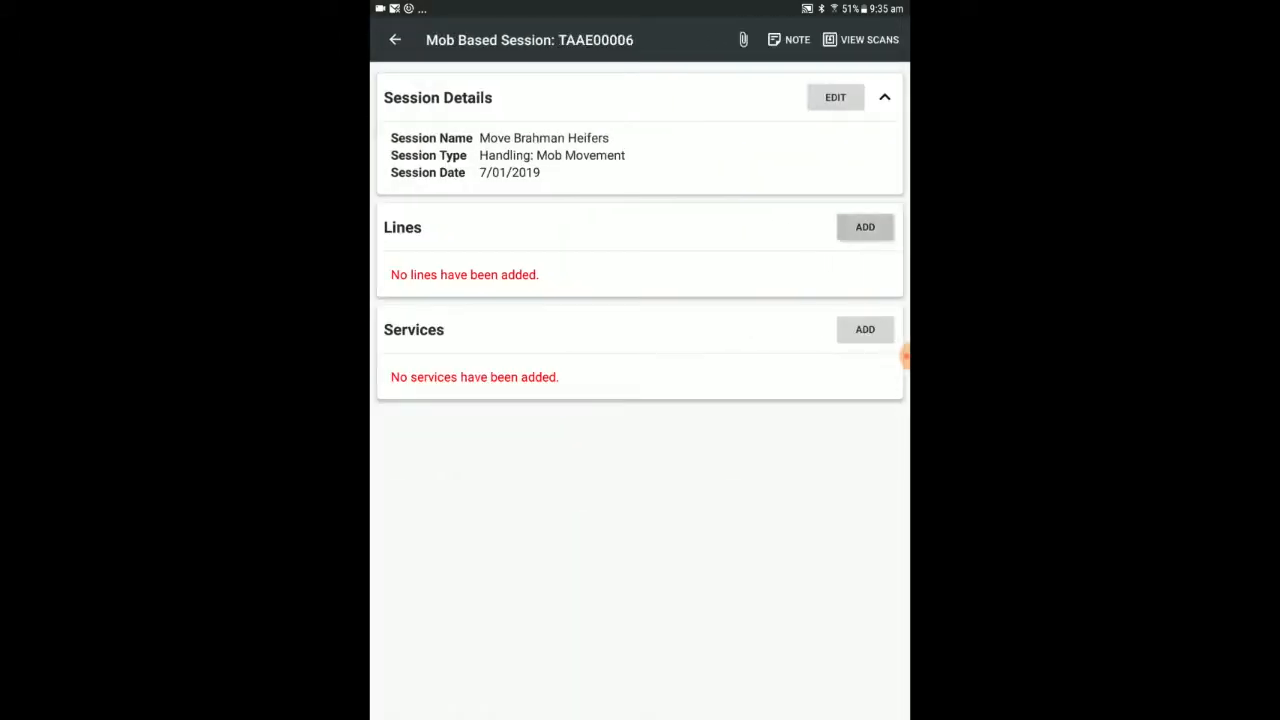
left_click(738, 147)
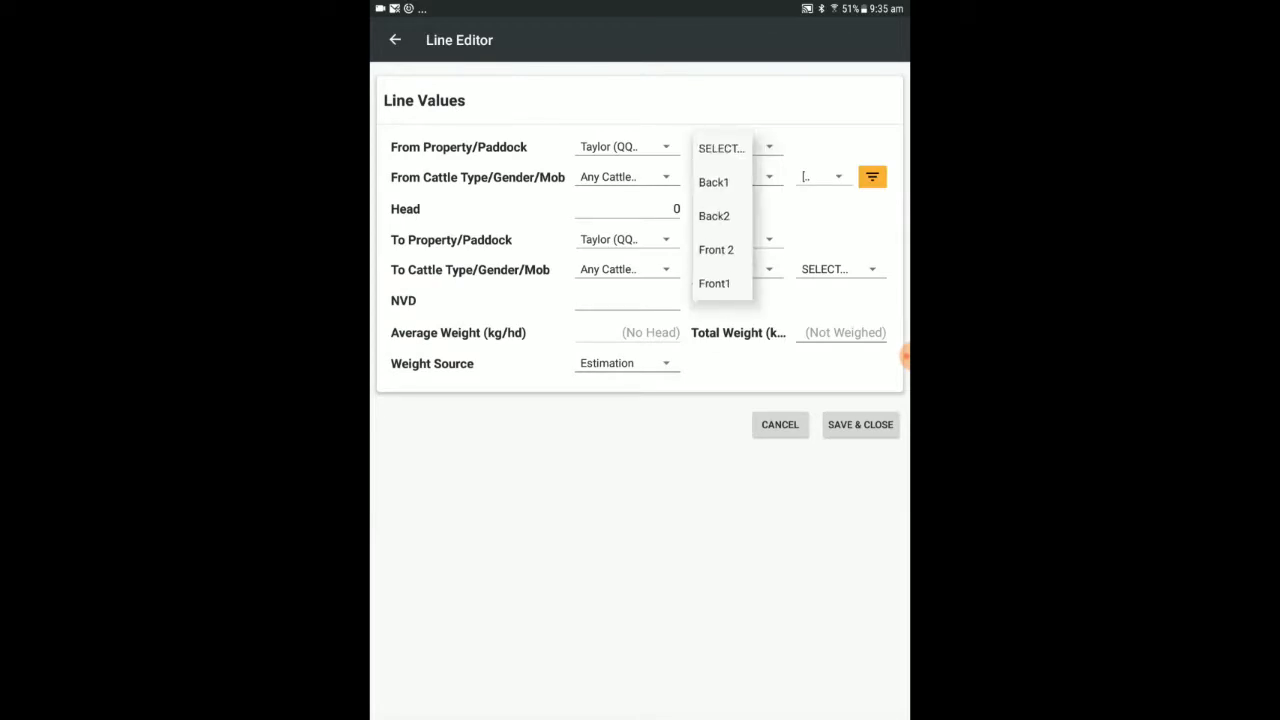
left_click(714, 182)
left_click(620, 177)
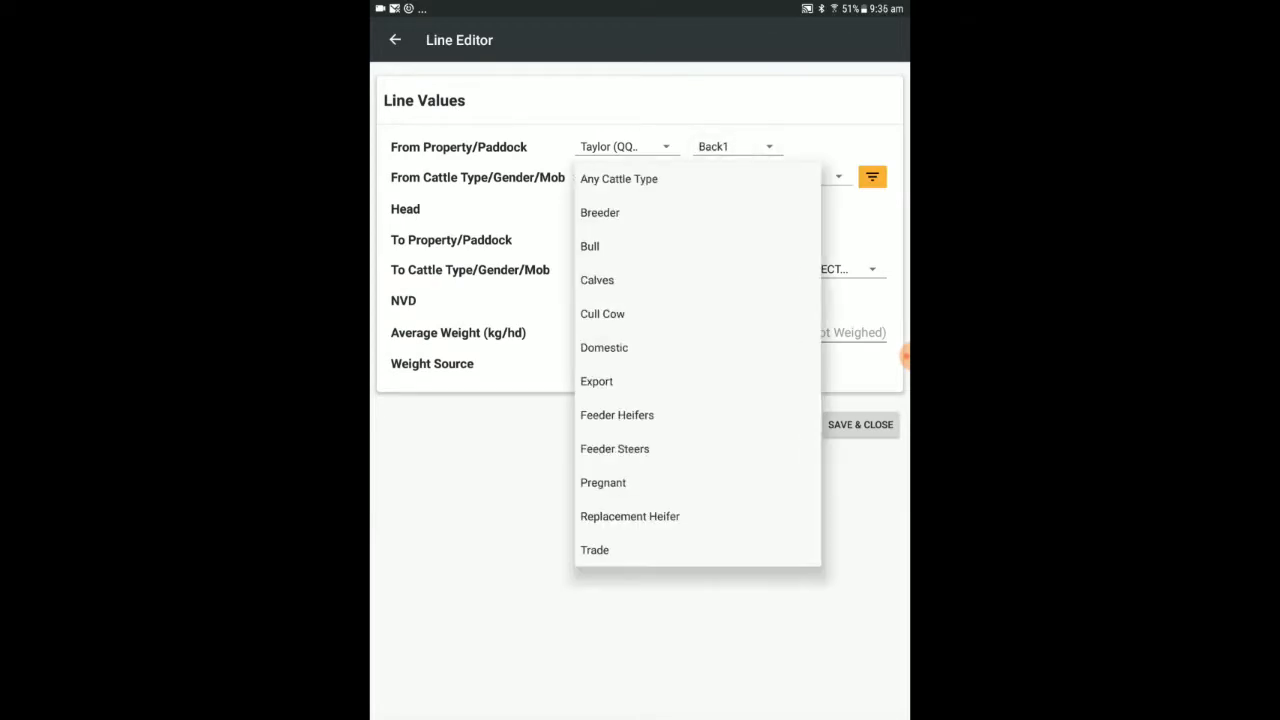
left_click(617, 415)
left_click(735, 177)
left_click(714, 314)
left_click(820, 177)
left_click(737, 211)
Step: Set the line to 45 head going to paddock Front 2 with NVD 223456 and average weight 330 kg/hd, save it and leave the session
left_click(625, 208)
type("45")
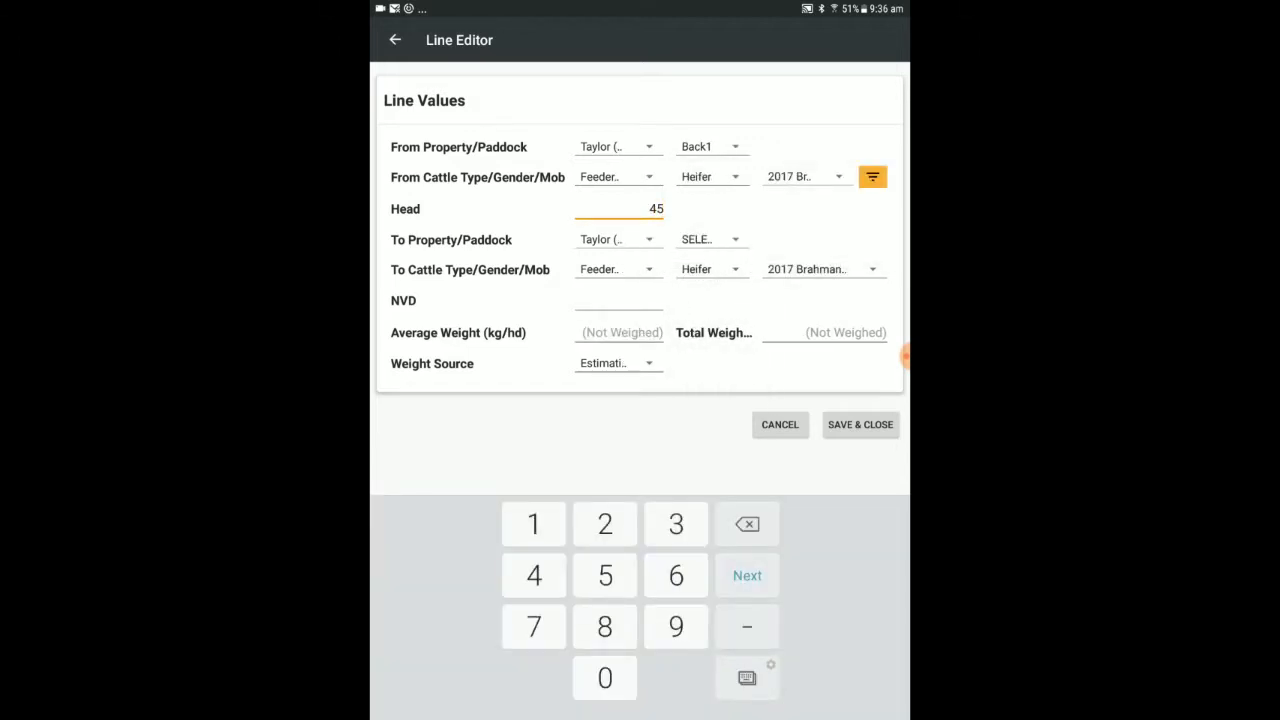
left_click(710, 239)
left_click(700, 340)
left_click(618, 301)
type("22")
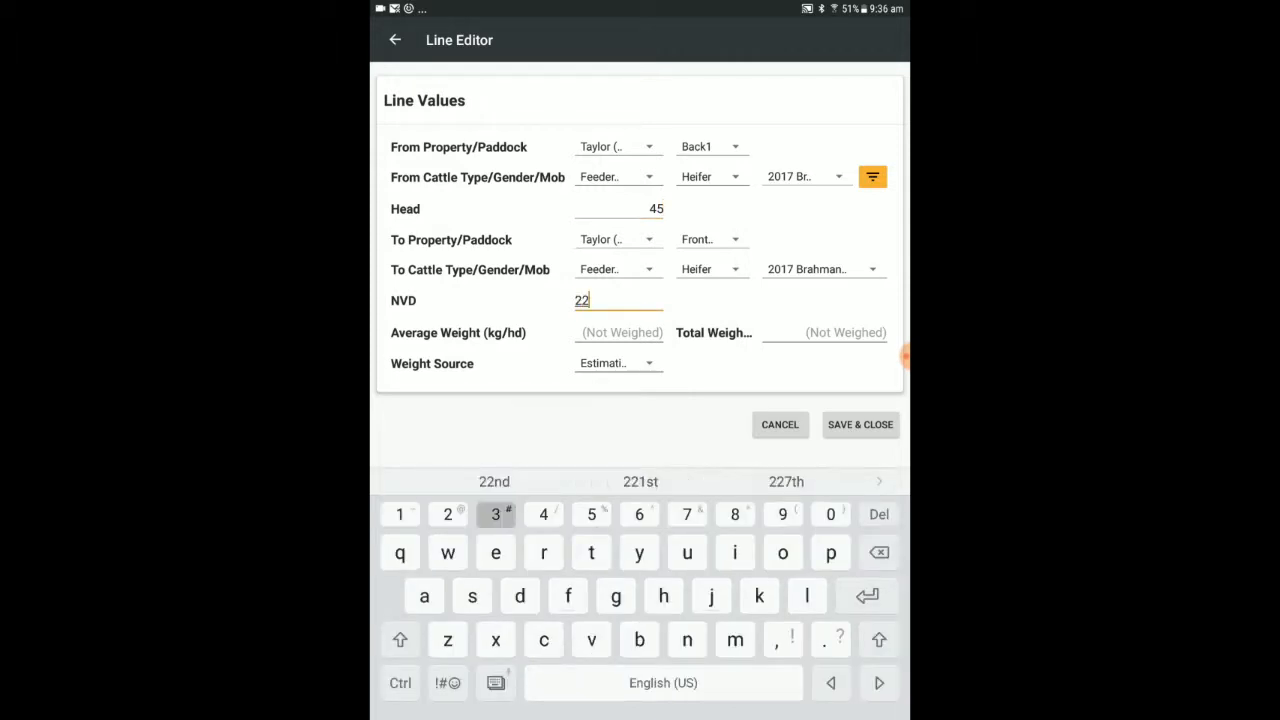
type("3456")
left_click(619, 333)
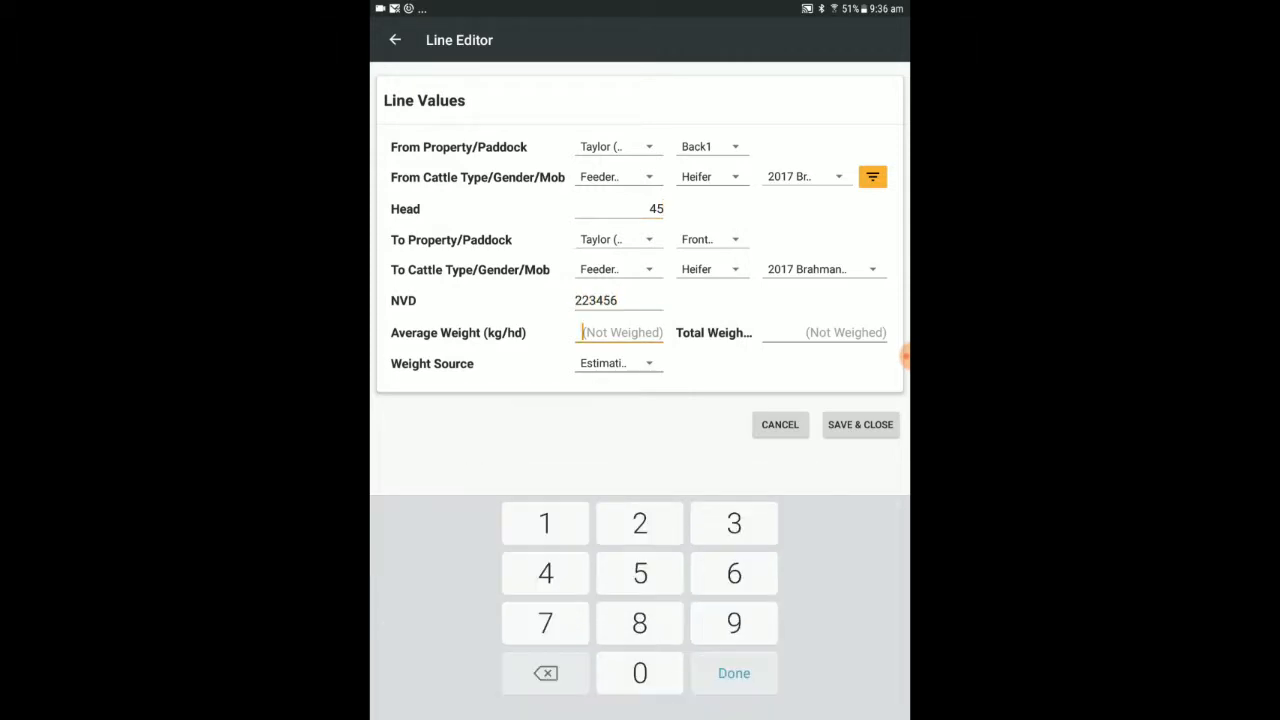
type("330")
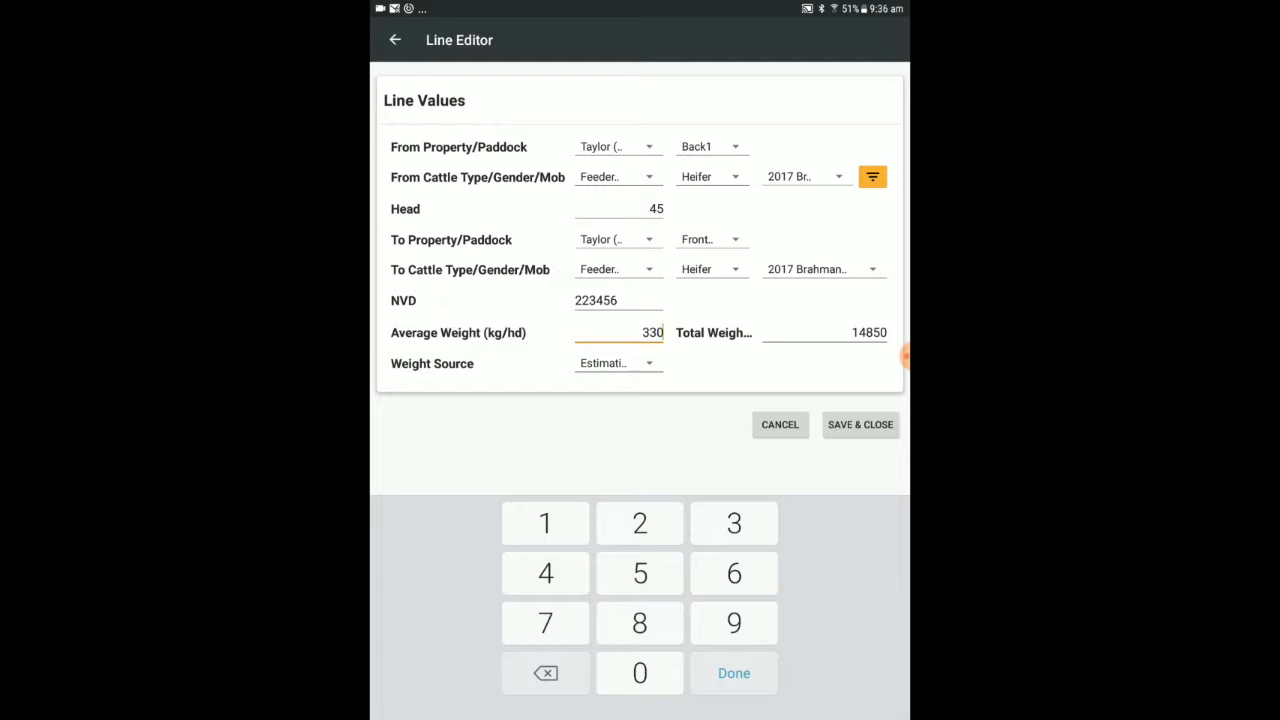
left_click(860, 424)
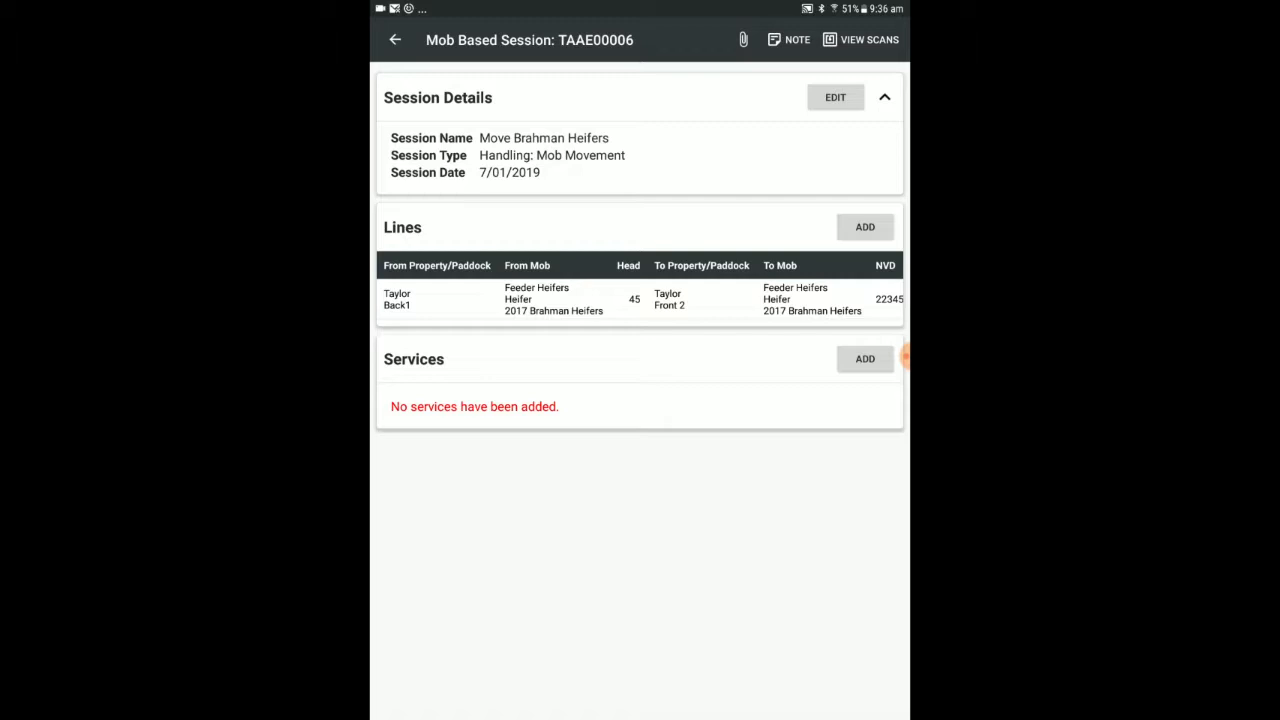
left_click(395, 40)
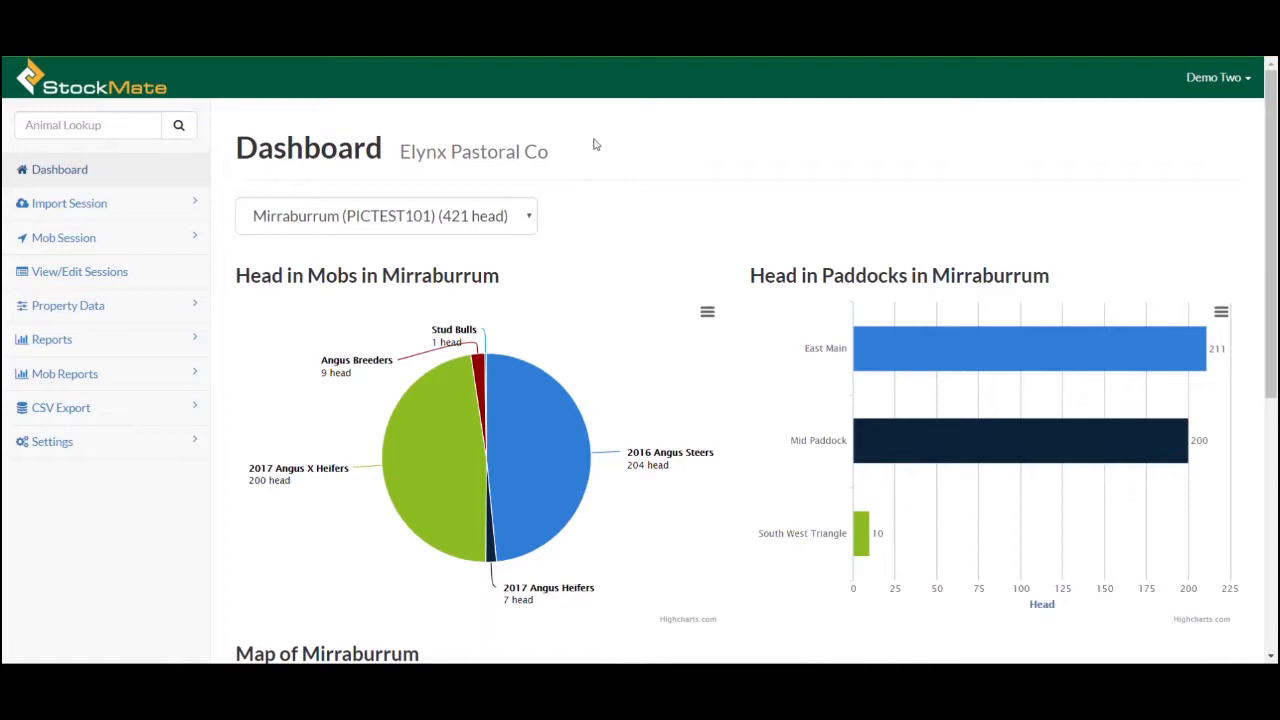
Step: In the StockMate web application, start a mob handling session named "Move Mirraburrum to Taylor" with sub type Inter-property Exit
left_click(100, 240)
left_click(77, 304)
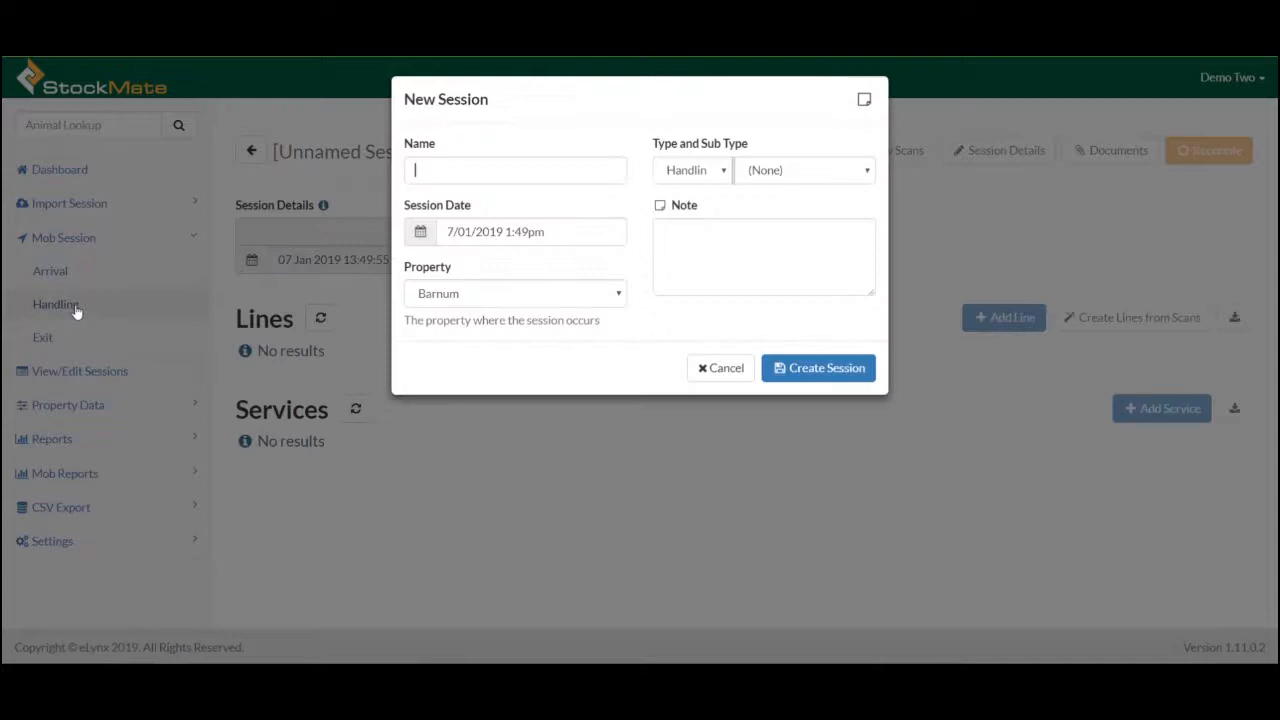
left_click(576, 186)
type("Move")
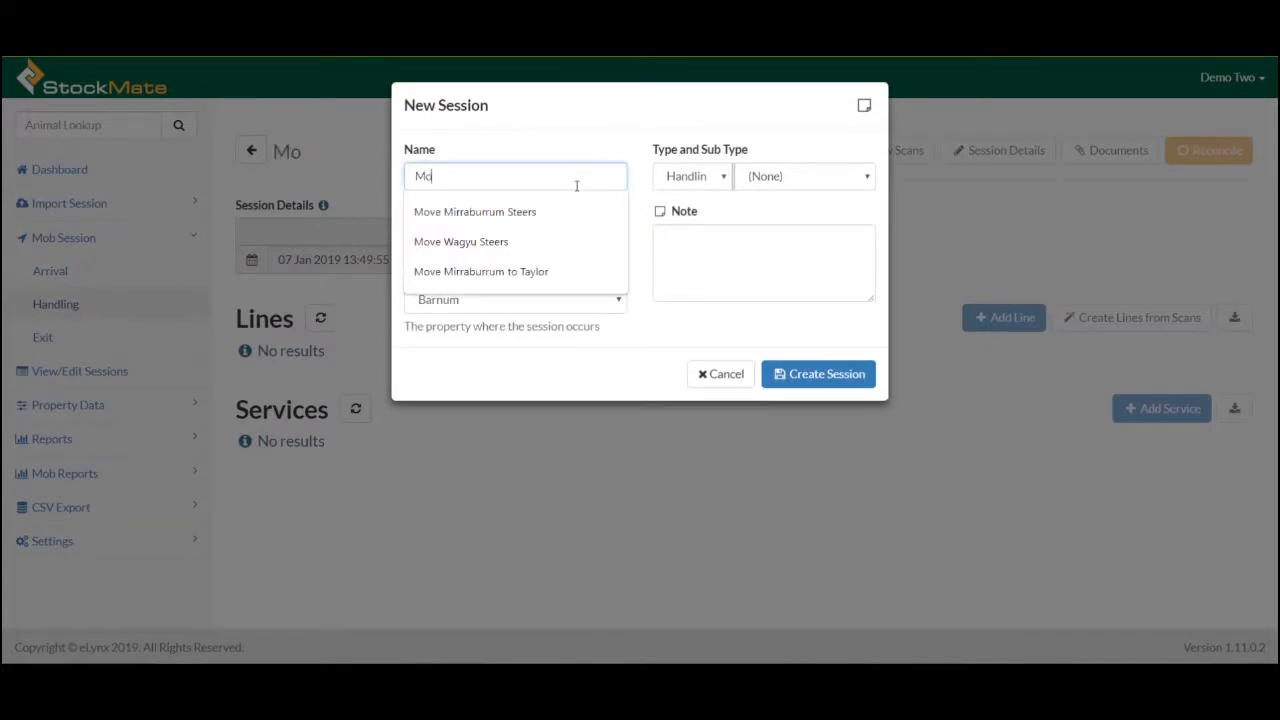
left_click(551, 274)
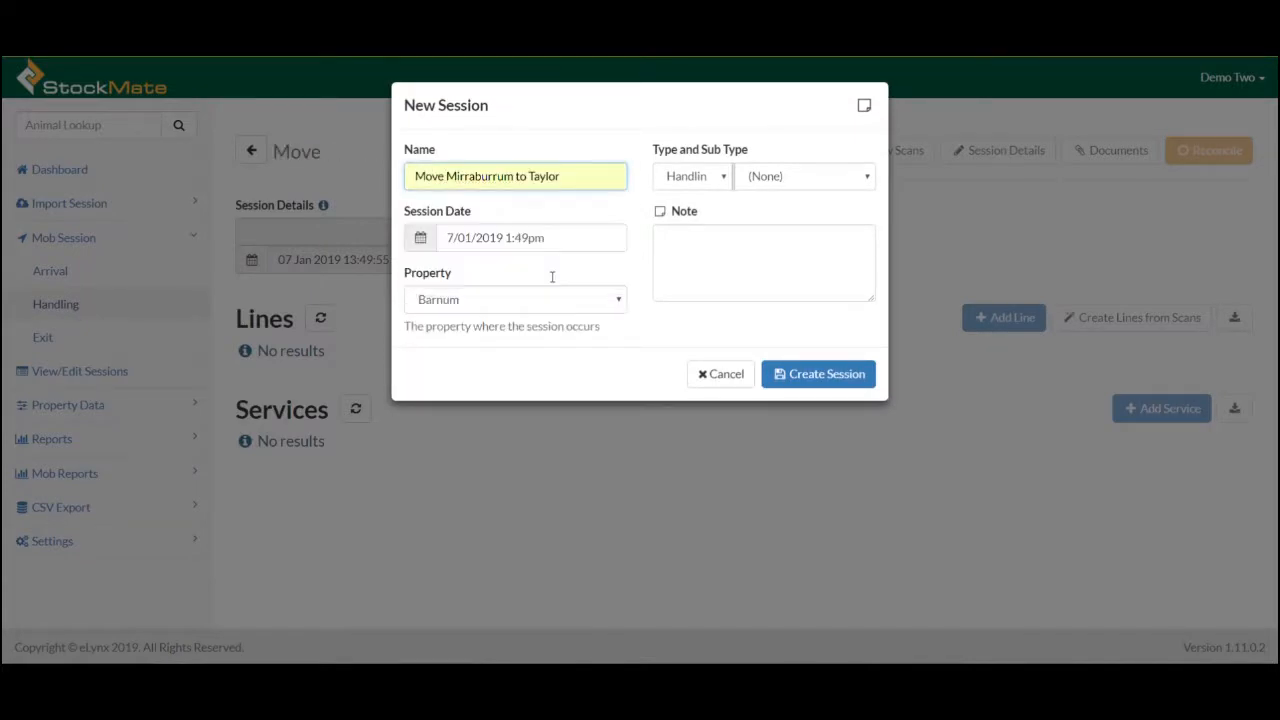
left_click(818, 186)
left_click(829, 260)
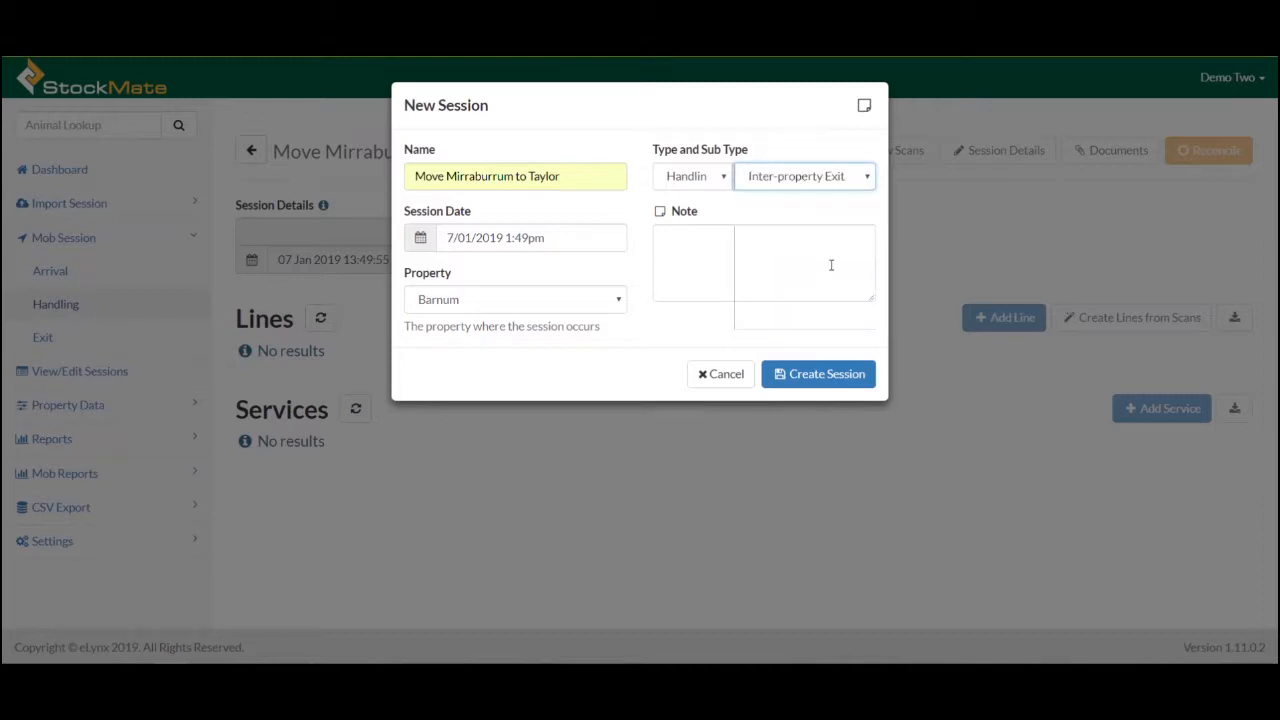
Step: Set the session date to 4/01/2019 and its property to Mirraburrum, and create the session
left_click(586, 237)
left_click(608, 318)
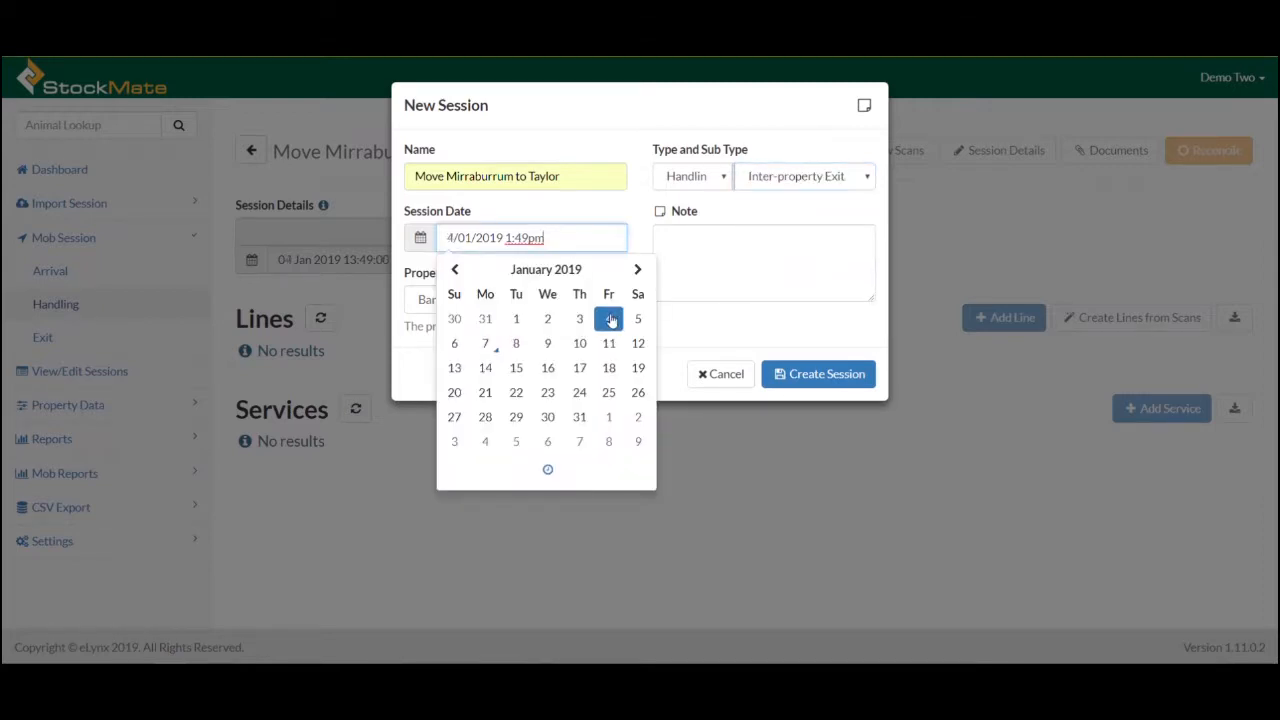
left_click(663, 236)
left_click(549, 300)
left_click(497, 352)
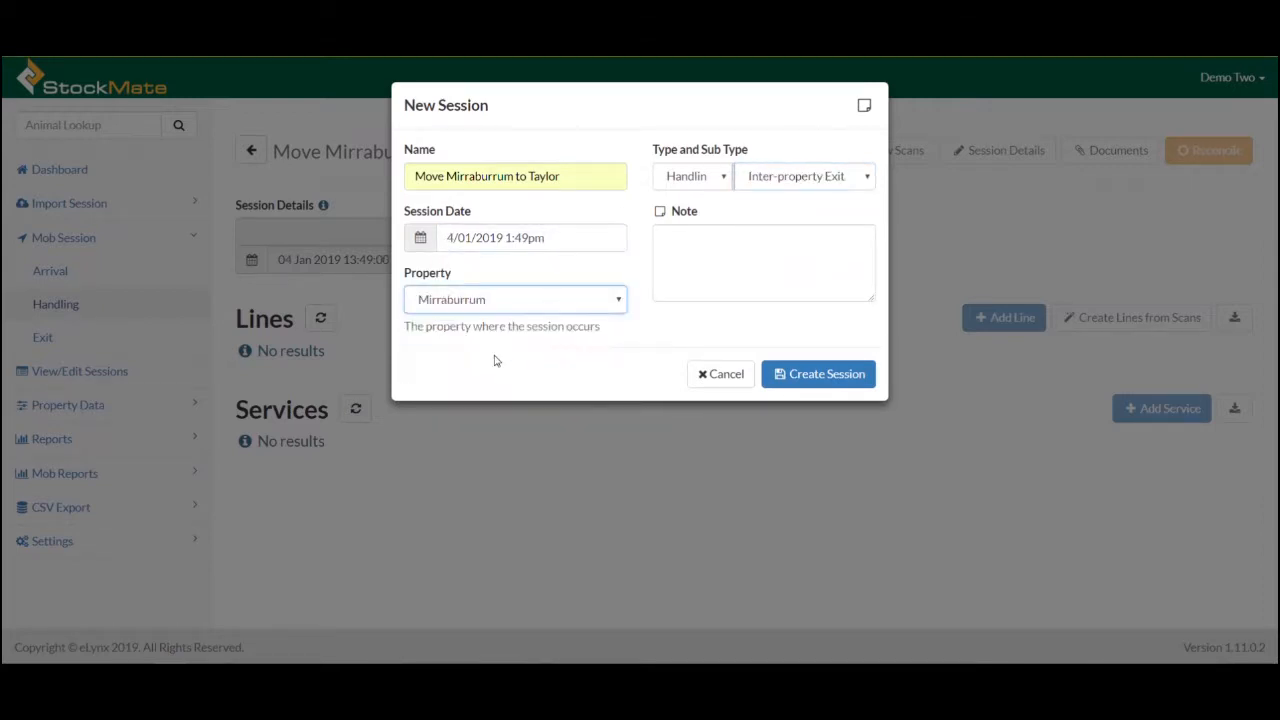
left_click(822, 375)
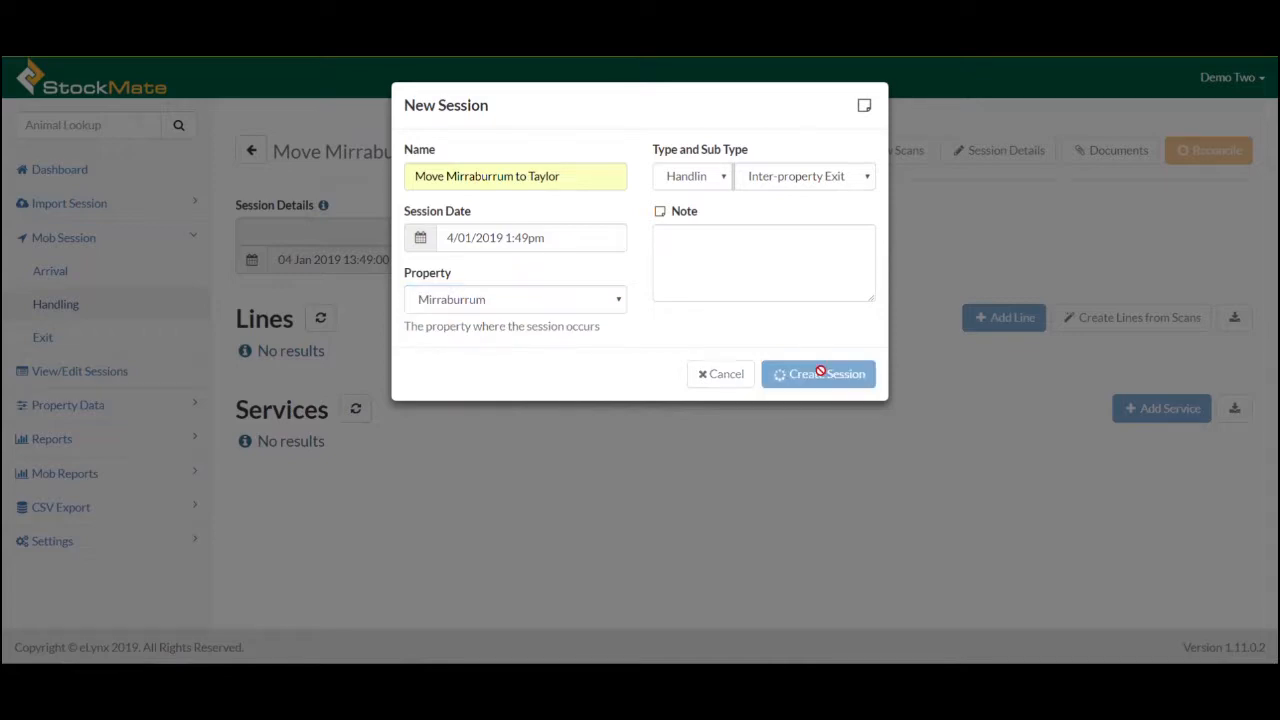
Step: Import the animal scans from "190104 Mirraburrum to Taylor.csv" into the session with Taylor as the default destination
left_click(918, 153)
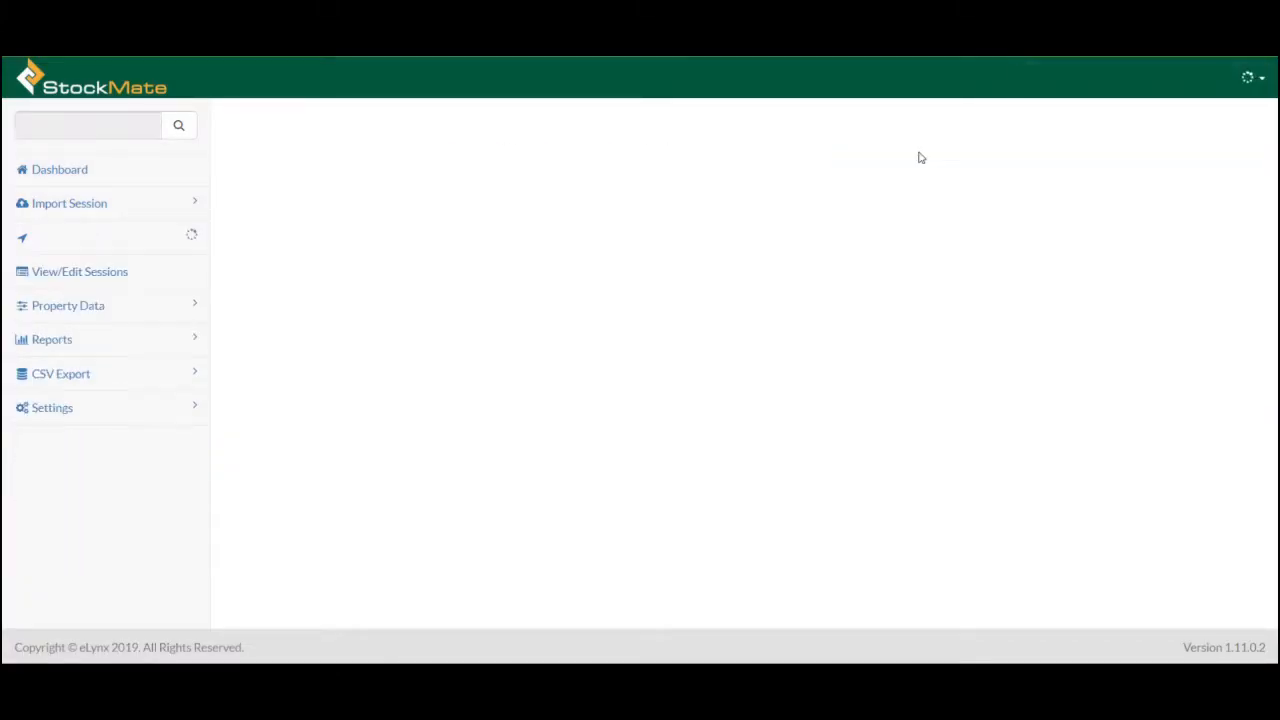
left_click(288, 219)
left_click(290, 248)
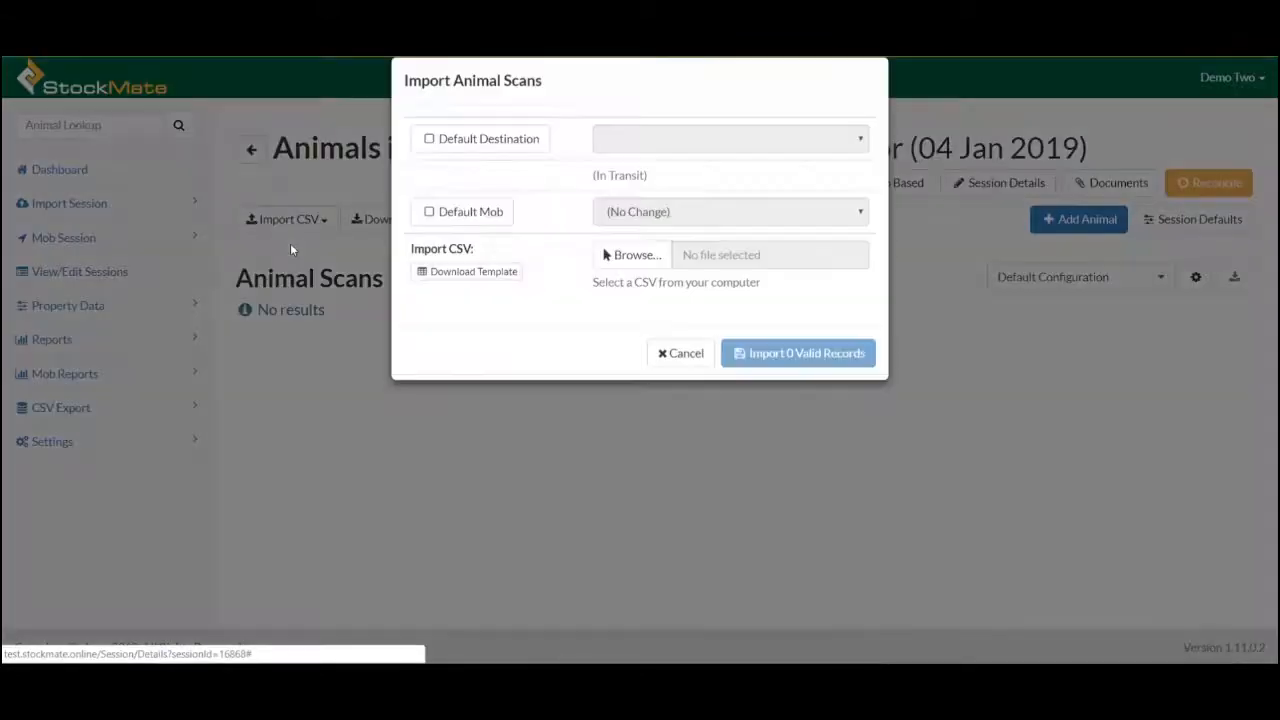
left_click(490, 163)
left_click(686, 163)
left_click(645, 245)
left_click(630, 280)
left_click(250, 106)
left_click(250, 86)
left_click(385, 522)
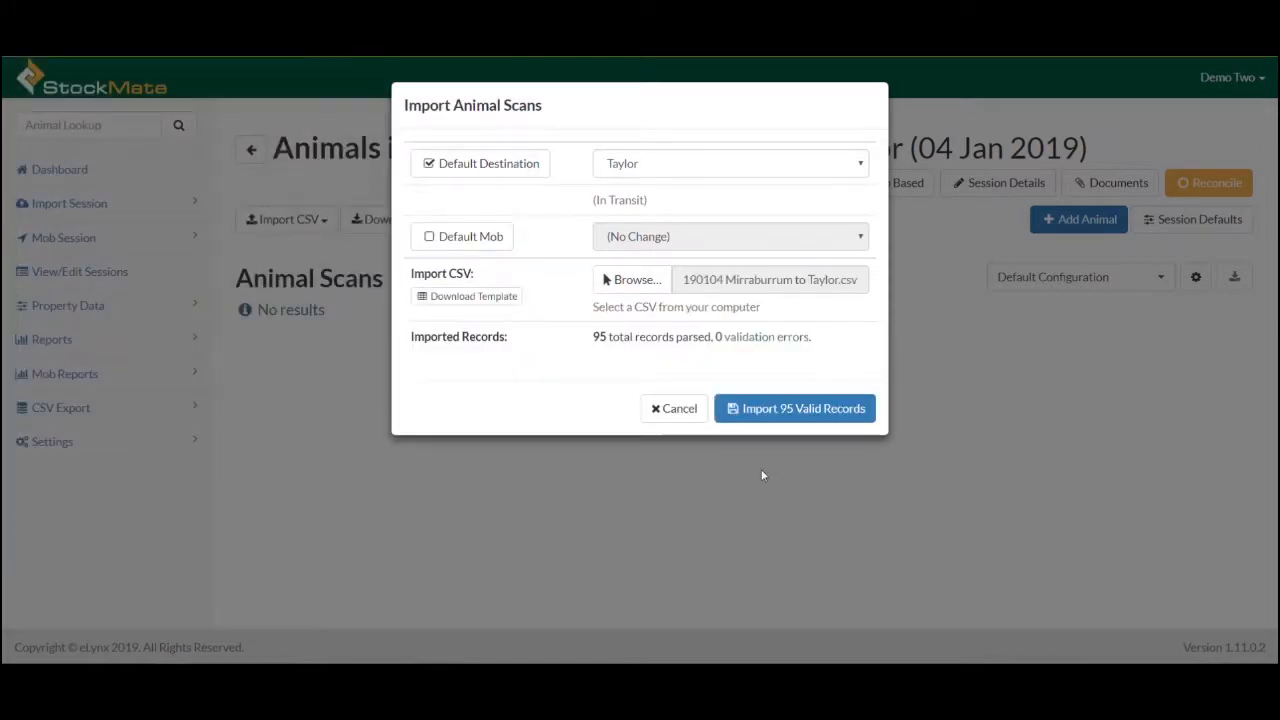
left_click(806, 408)
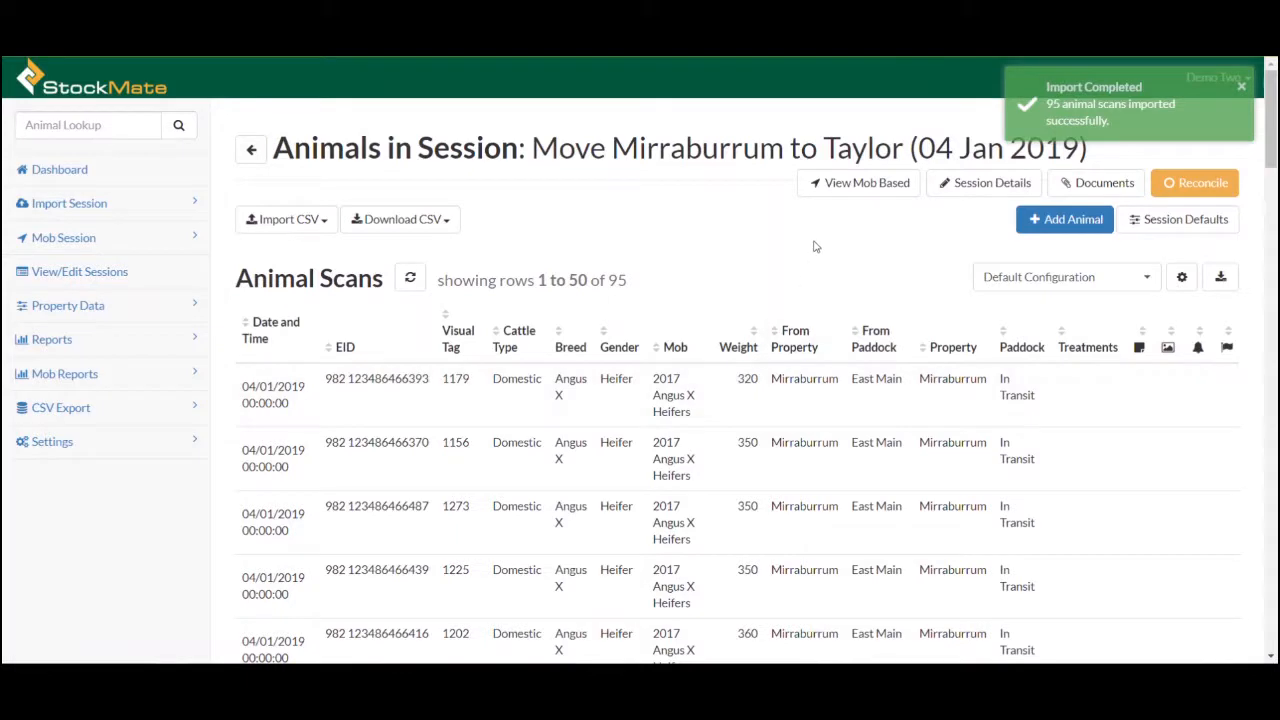
Step: Create the mob-based lines of the session from its imported scans, and return to the dashboard
left_click(860, 182)
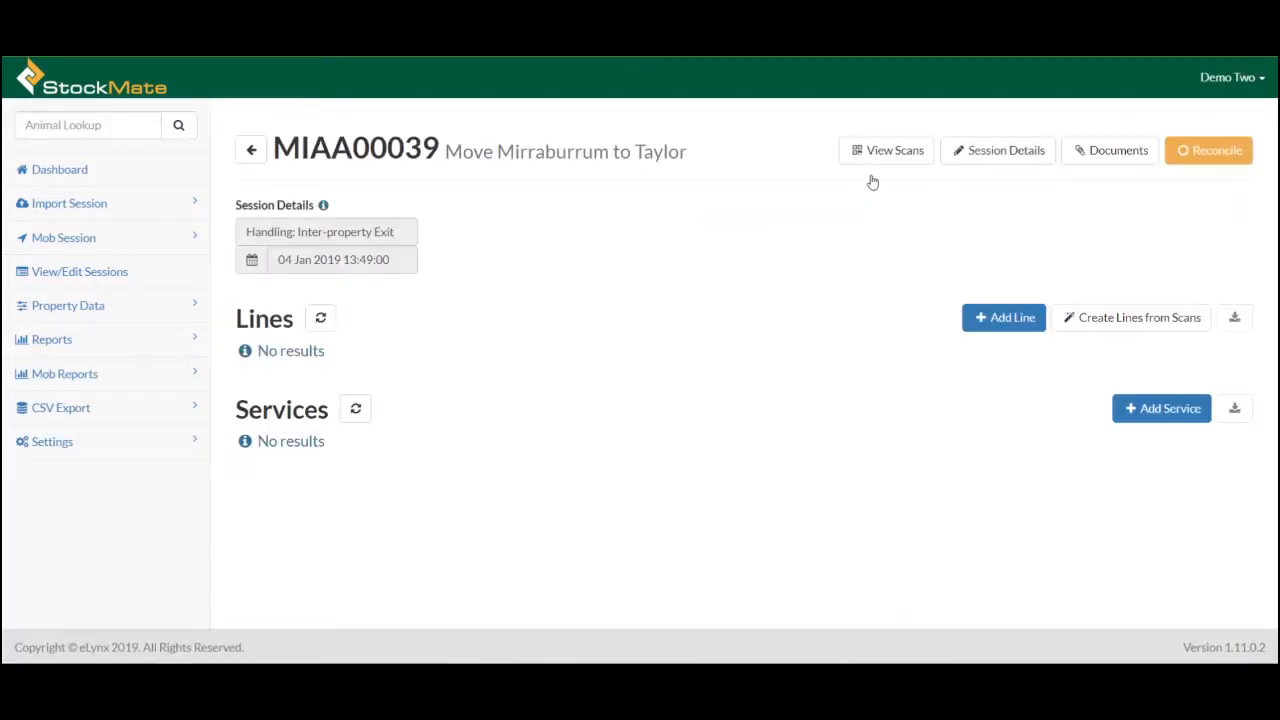
left_click(1135, 315)
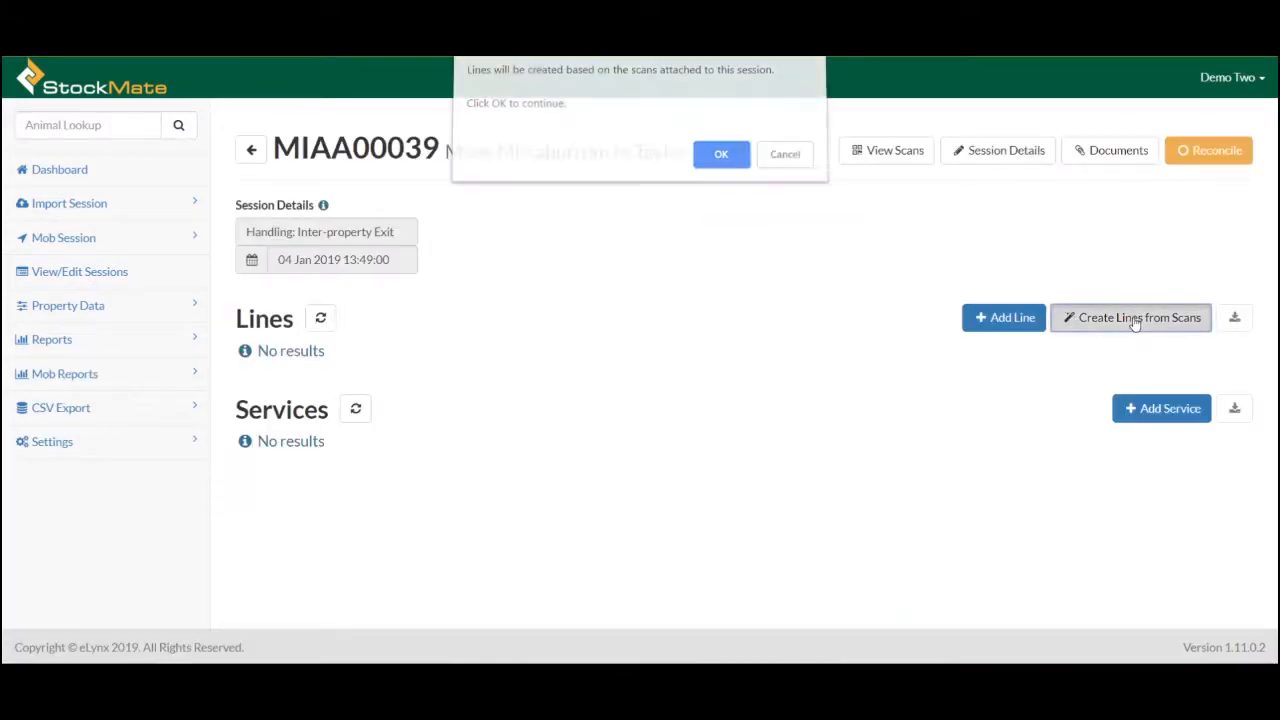
left_click(722, 161)
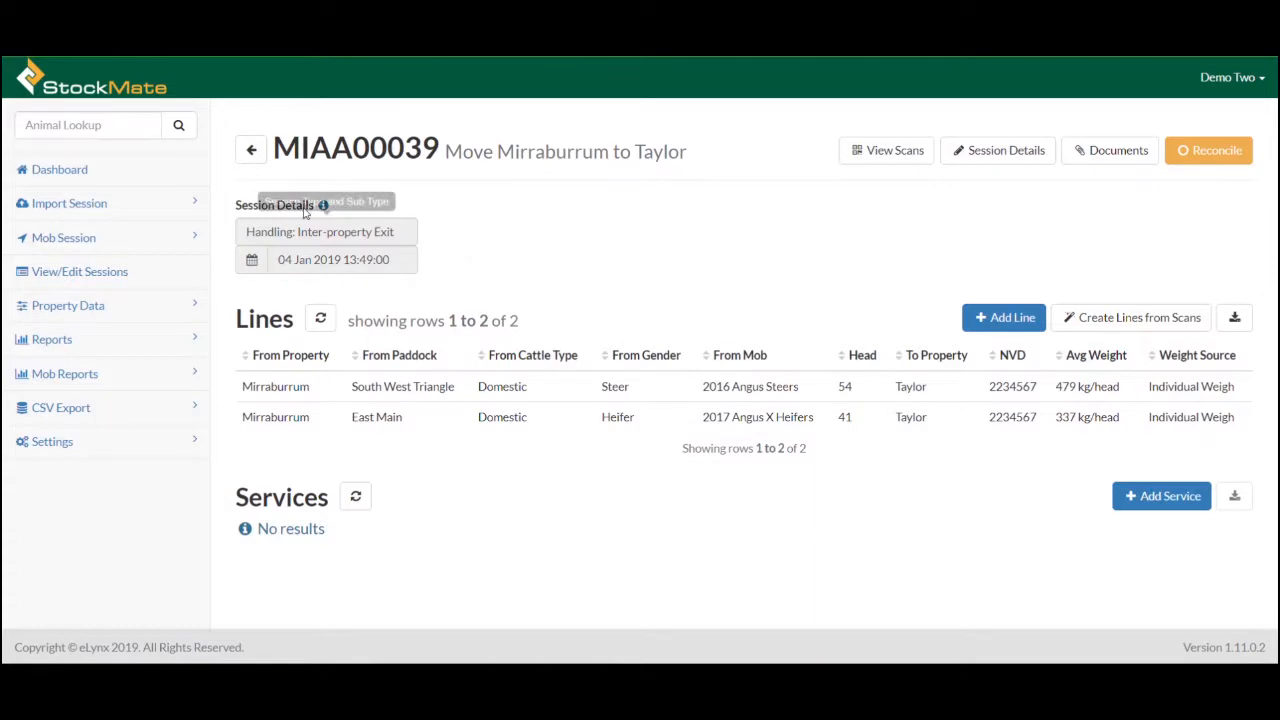
left_click(150, 172)
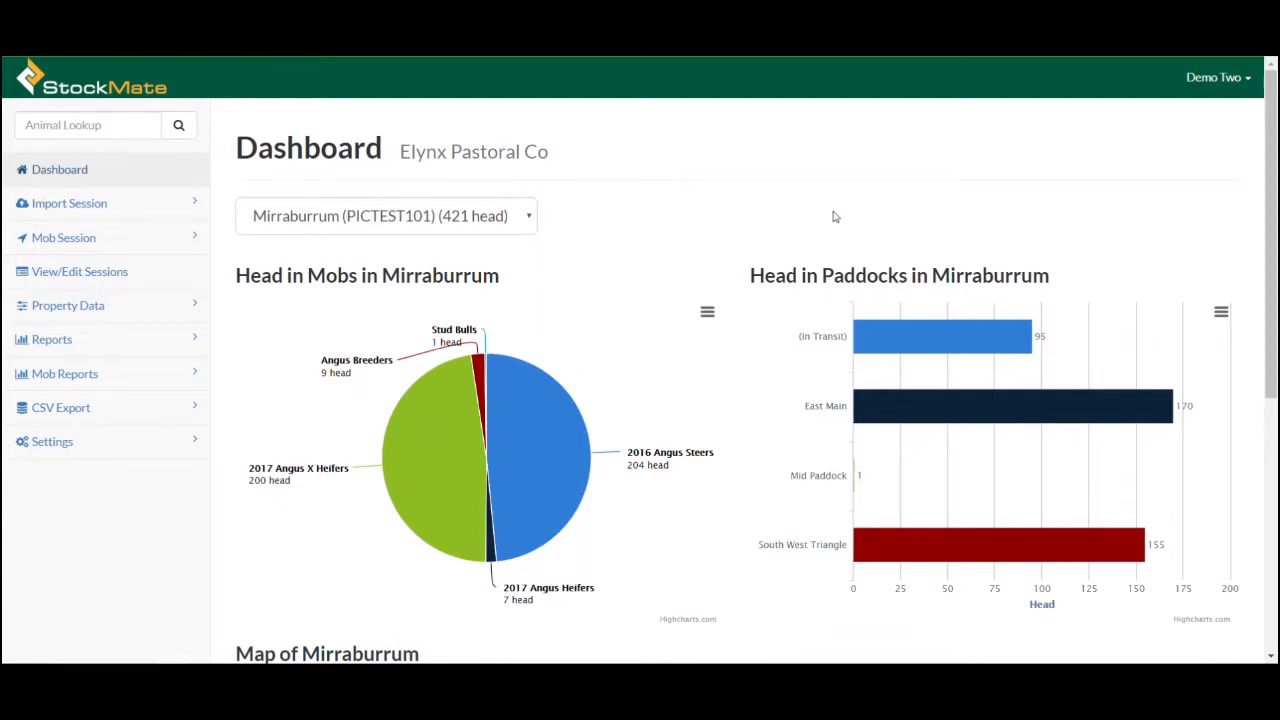
Step: Filter the mob-based Stock On Hand report to gender Steer and mob 2016 Angus Steers, and load its results
left_click(650, 368)
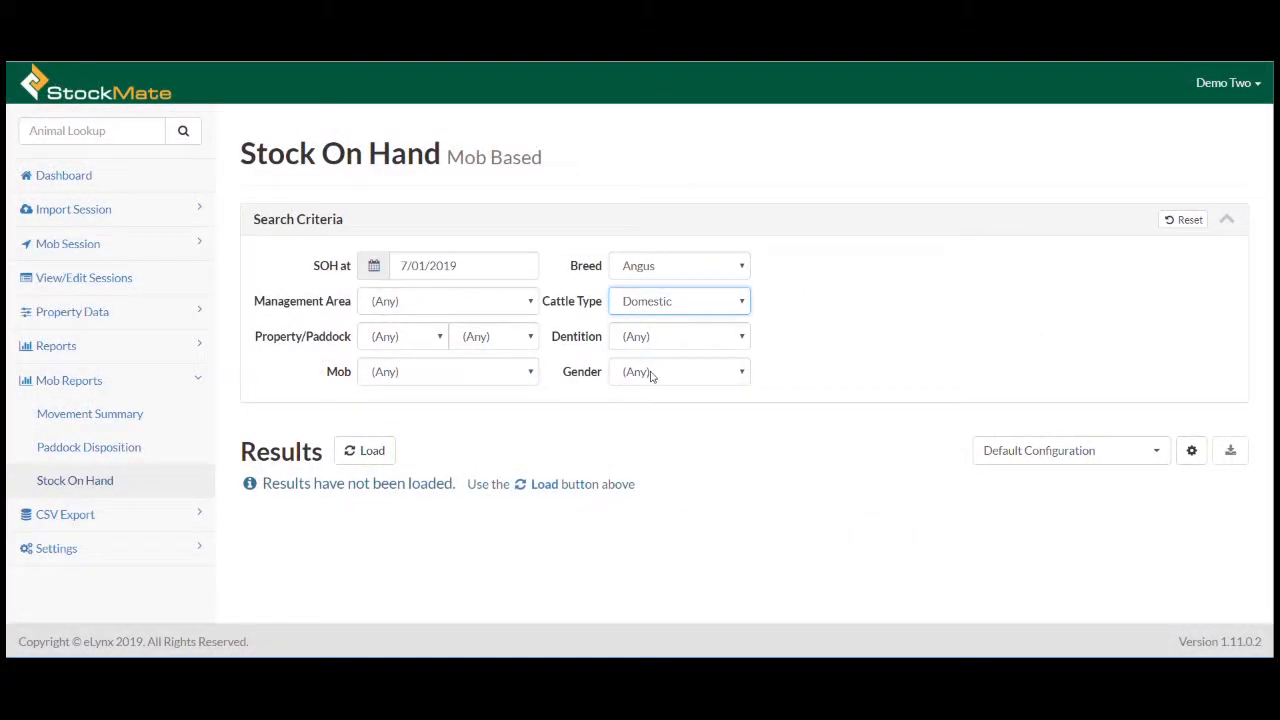
left_click(658, 486)
left_click(525, 371)
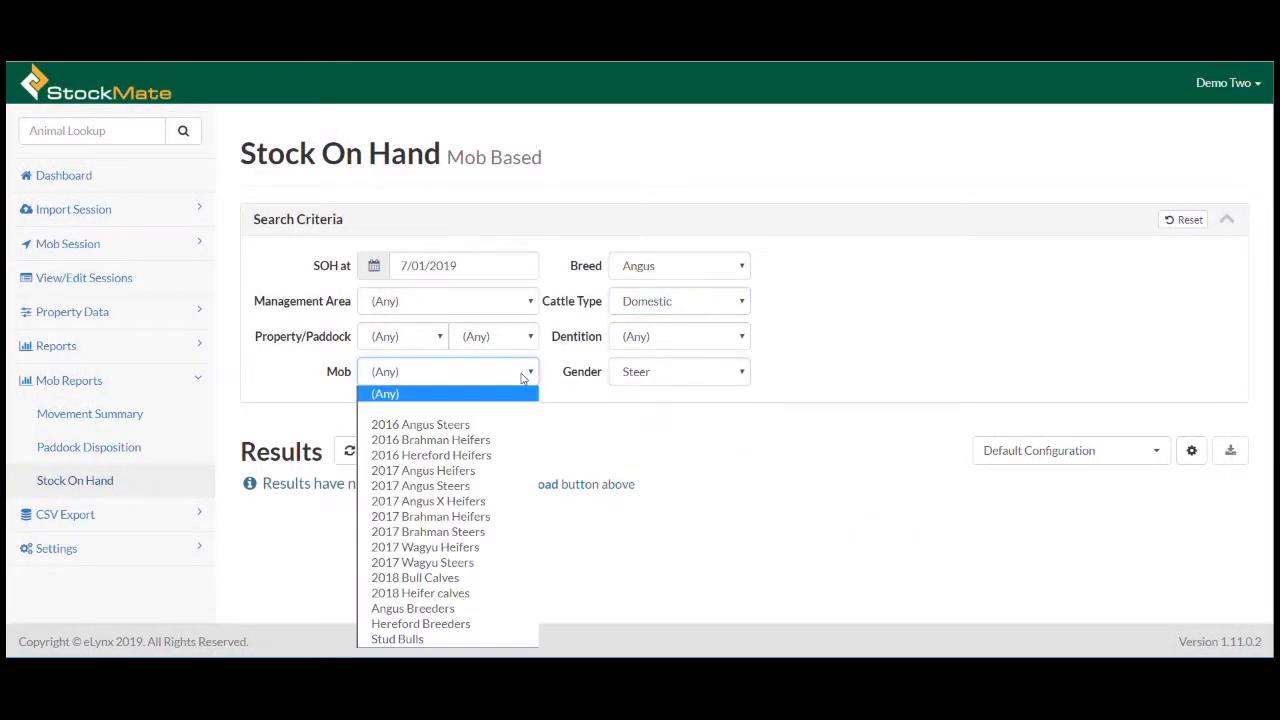
left_click(465, 430)
left_click(372, 450)
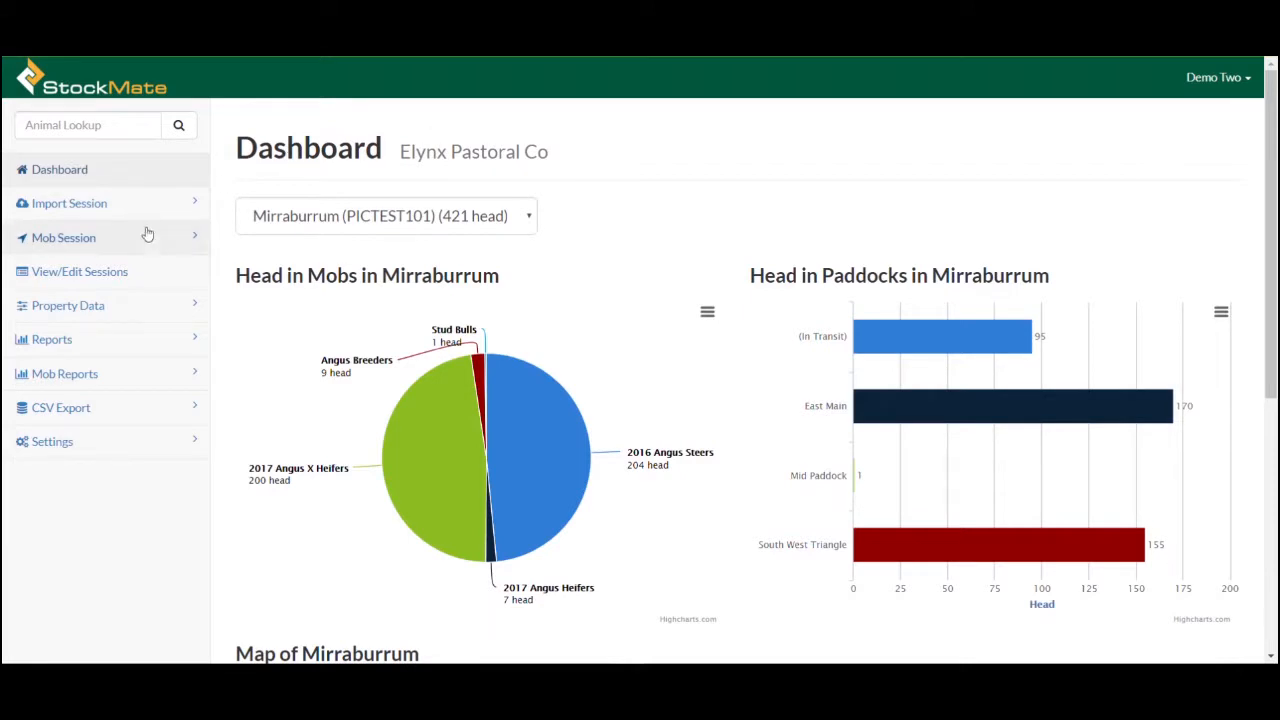
Step: Start a mob handling session named "Move Mirraburrum to Taylor" with sub type Inter-property Arrival
left_click(63, 237)
left_click(70, 305)
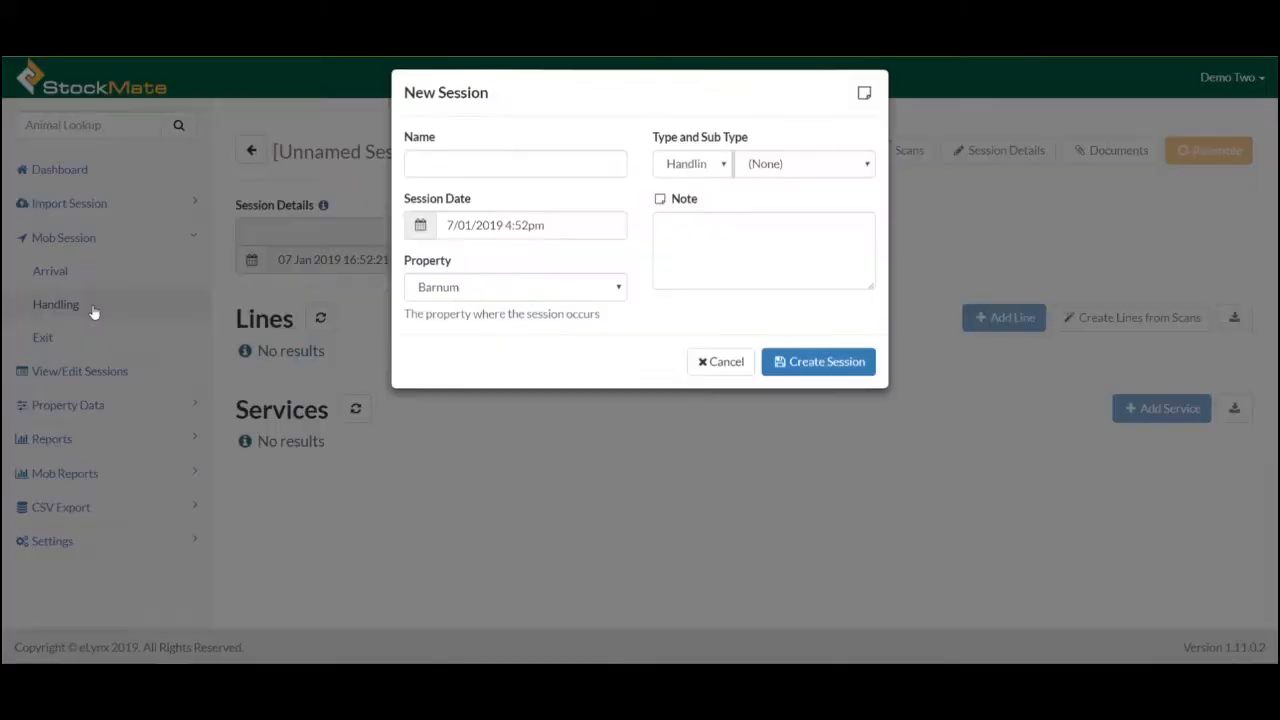
left_click(468, 174)
type("Move Mirraburrum to Taylor")
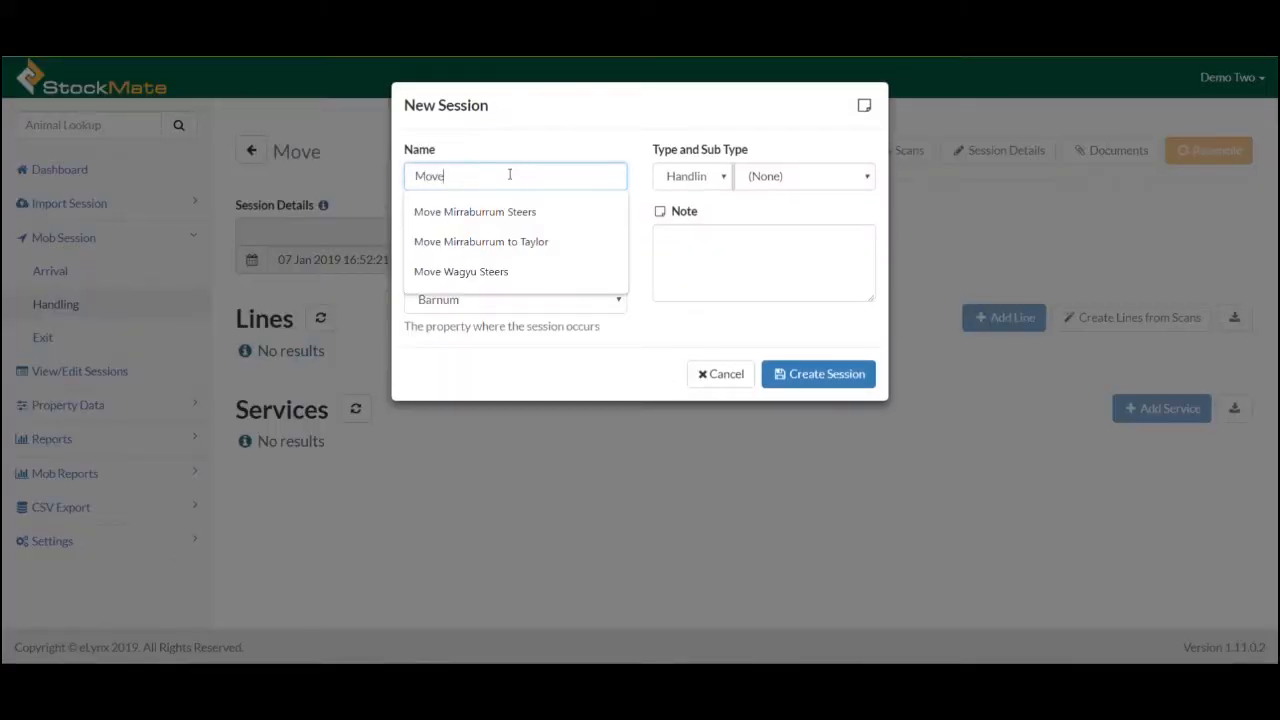
left_click(509, 243)
left_click(828, 184)
left_click(829, 244)
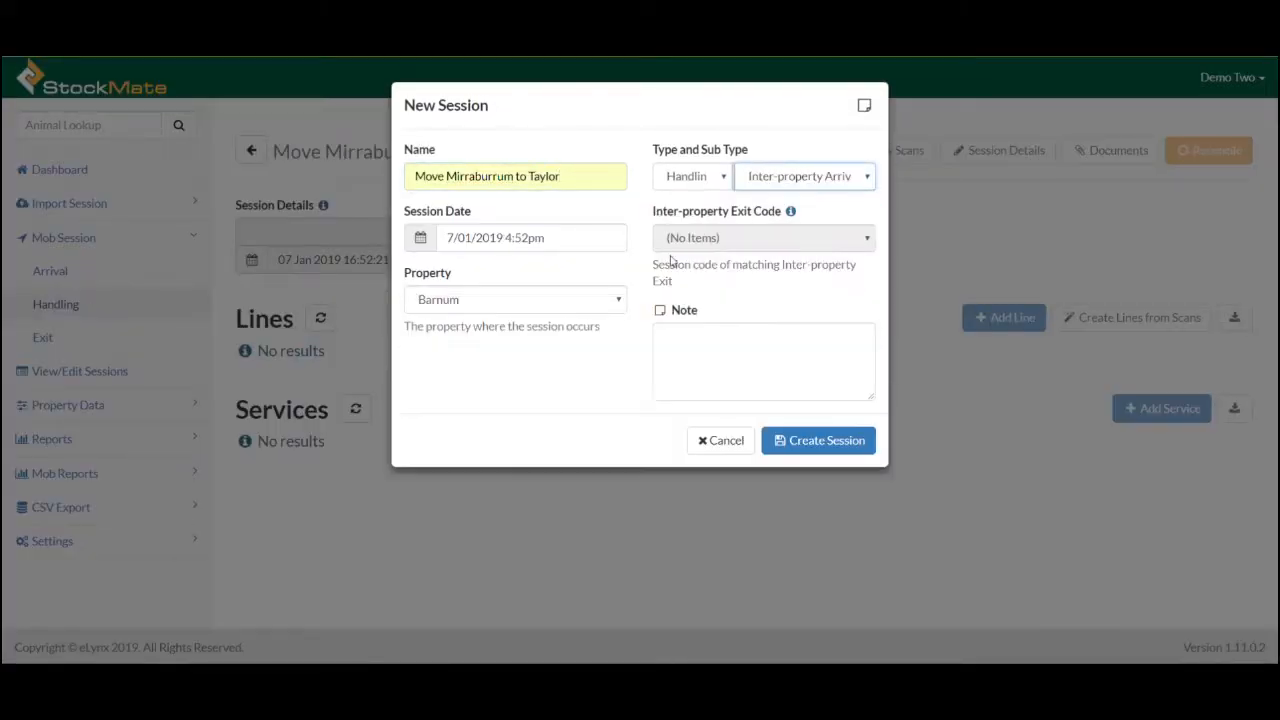
Step: Set the session date to 5/01/2019 and its property to Taylor, link the matching inter-property exit code, and create the session
left_click(573, 238)
left_click(638, 318)
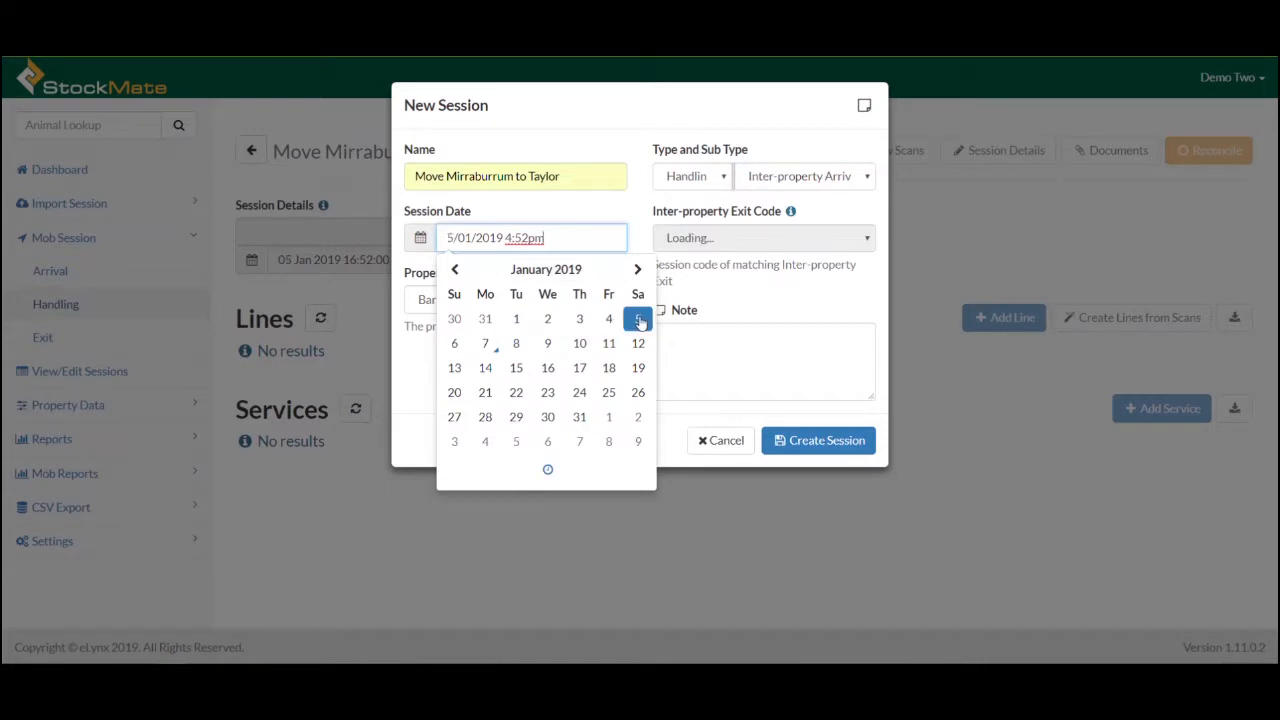
left_click(630, 212)
left_click(536, 300)
left_click(466, 386)
left_click(726, 240)
left_click(715, 278)
left_click(843, 448)
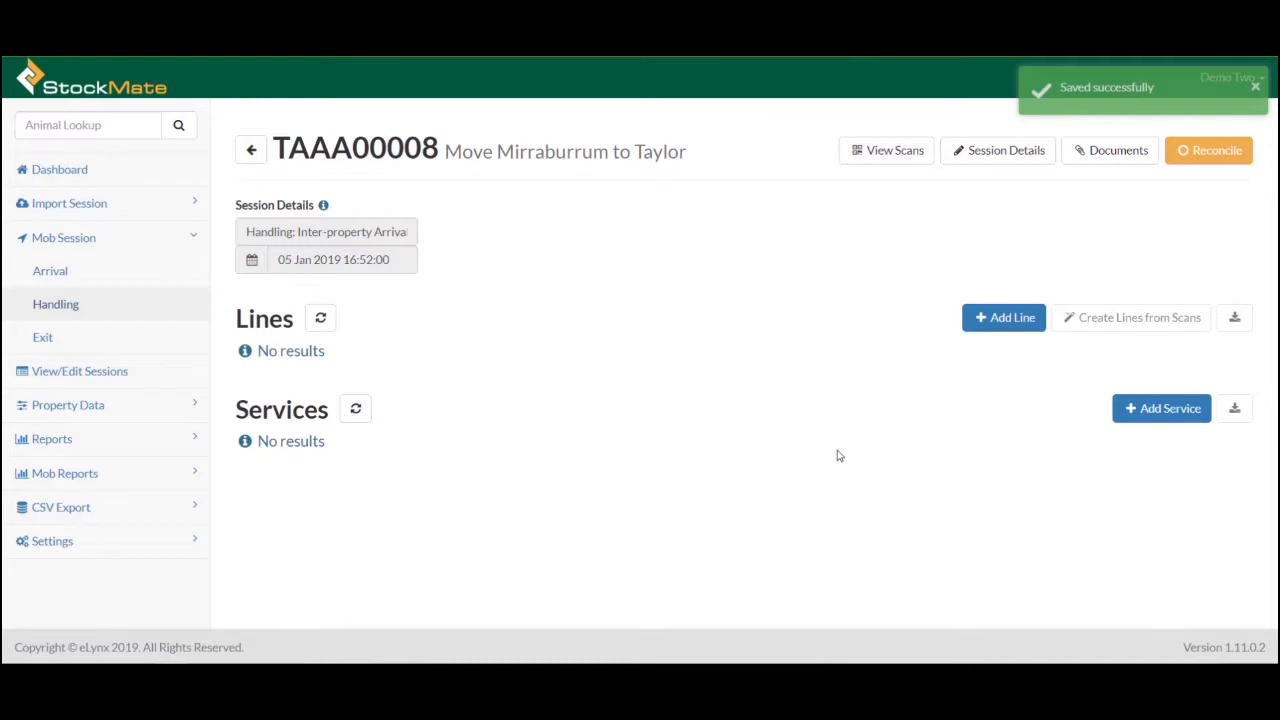
Step: Import the animal scans from the "190105 Mirraburrum to Taylor" arrival CSV with Taylor, paddock Front1, as the default destination
left_click(889, 150)
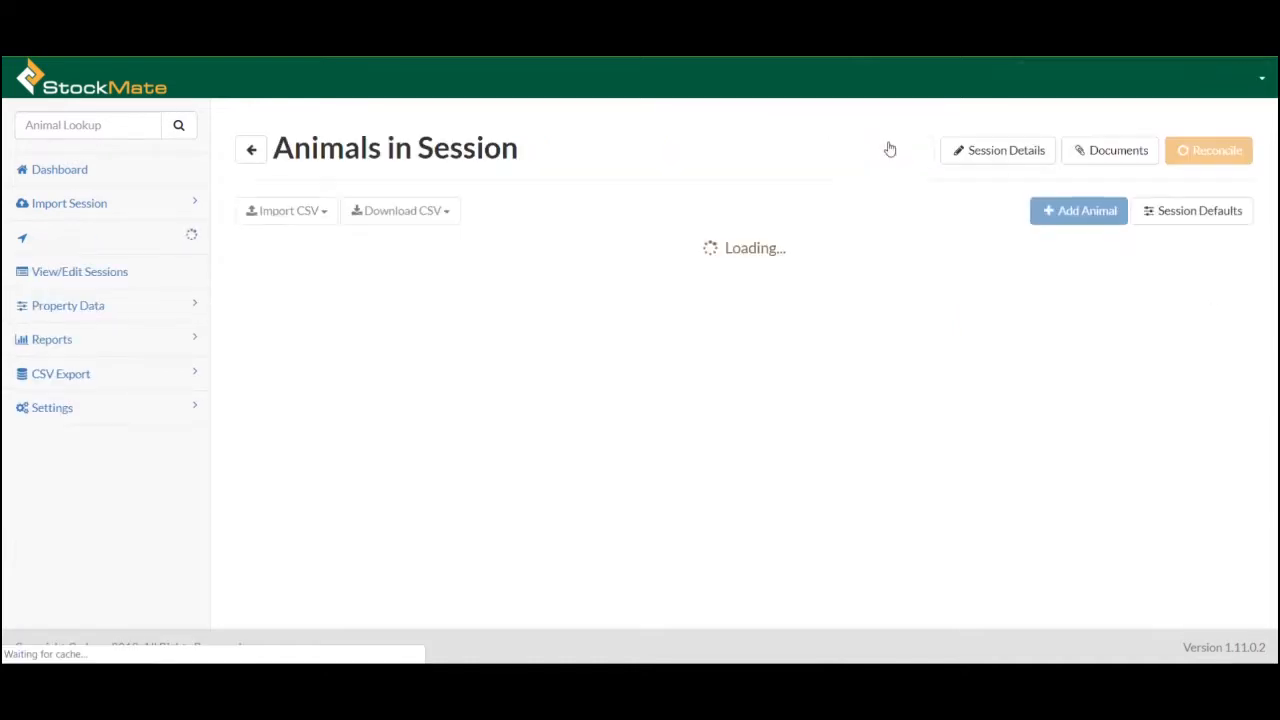
left_click(313, 222)
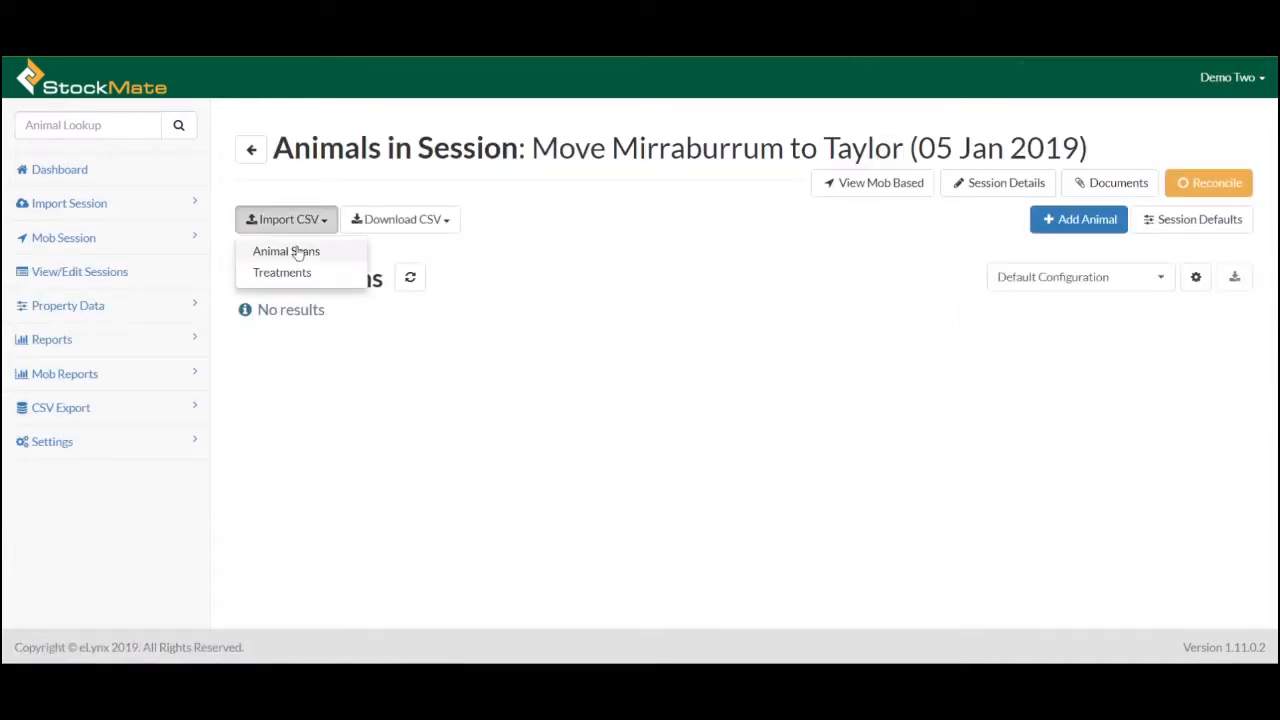
left_click(297, 250)
left_click(456, 164)
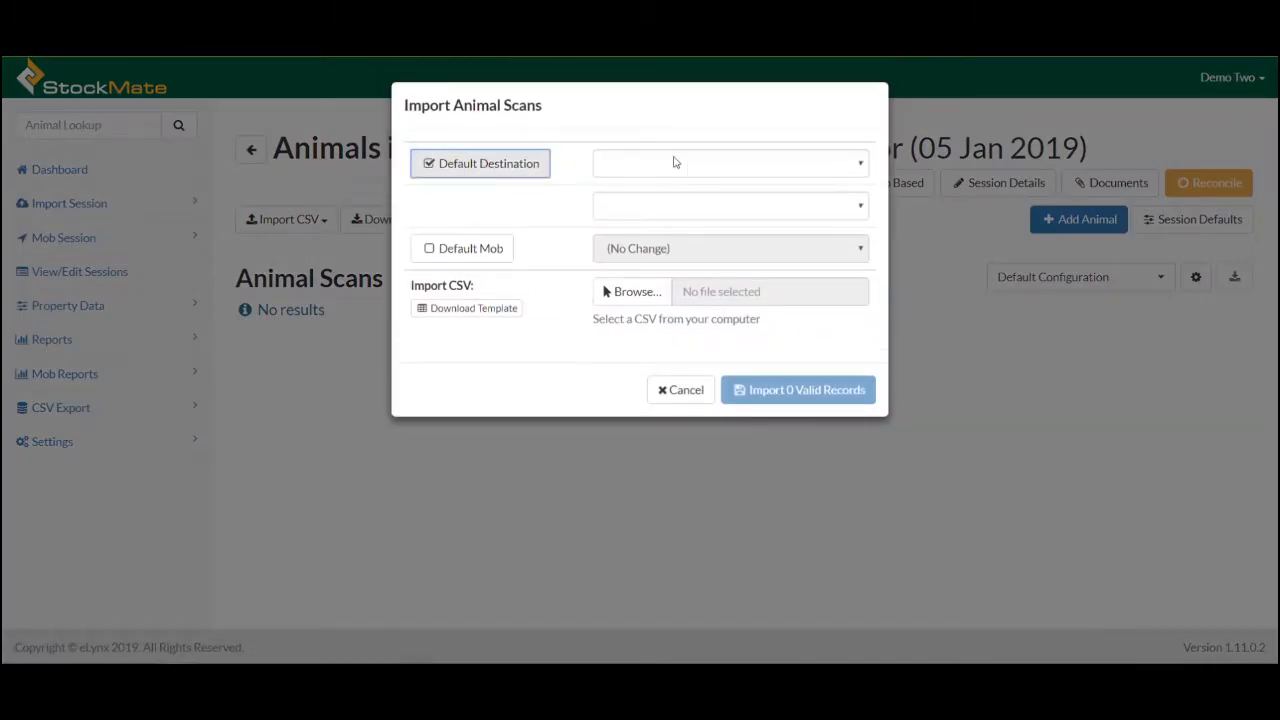
left_click(676, 163)
left_click(641, 243)
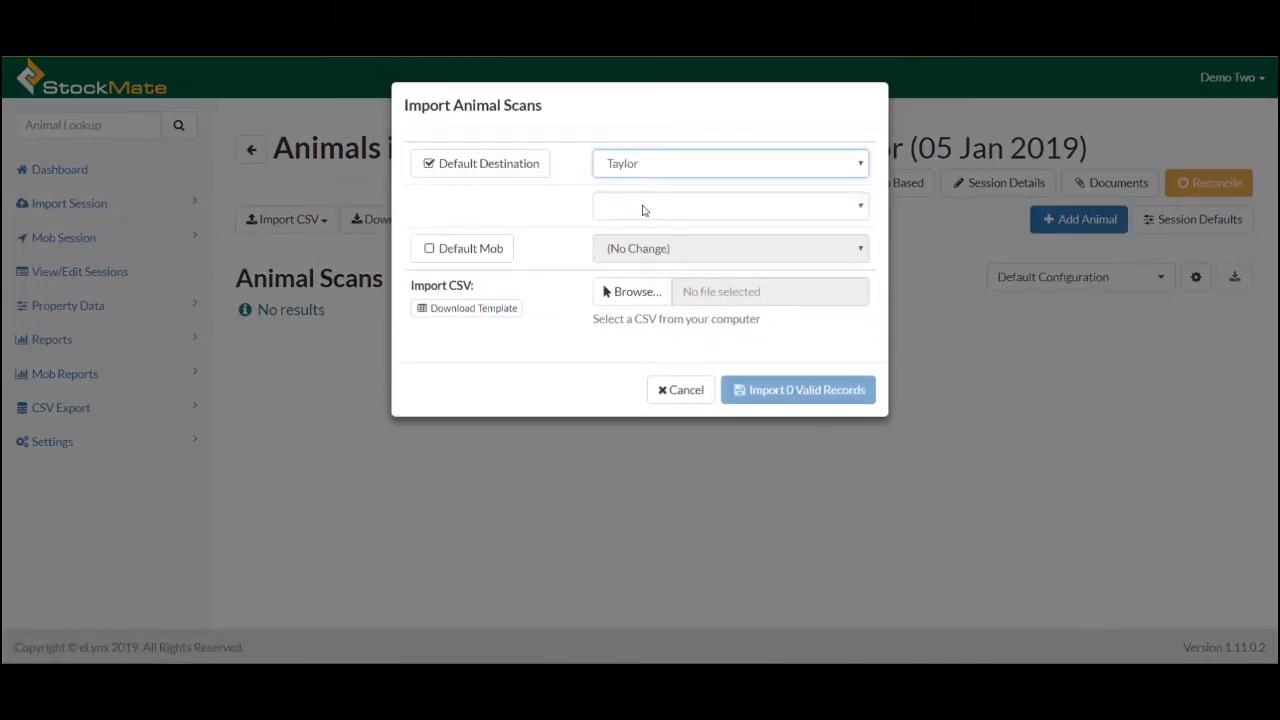
left_click(643, 210)
left_click(630, 272)
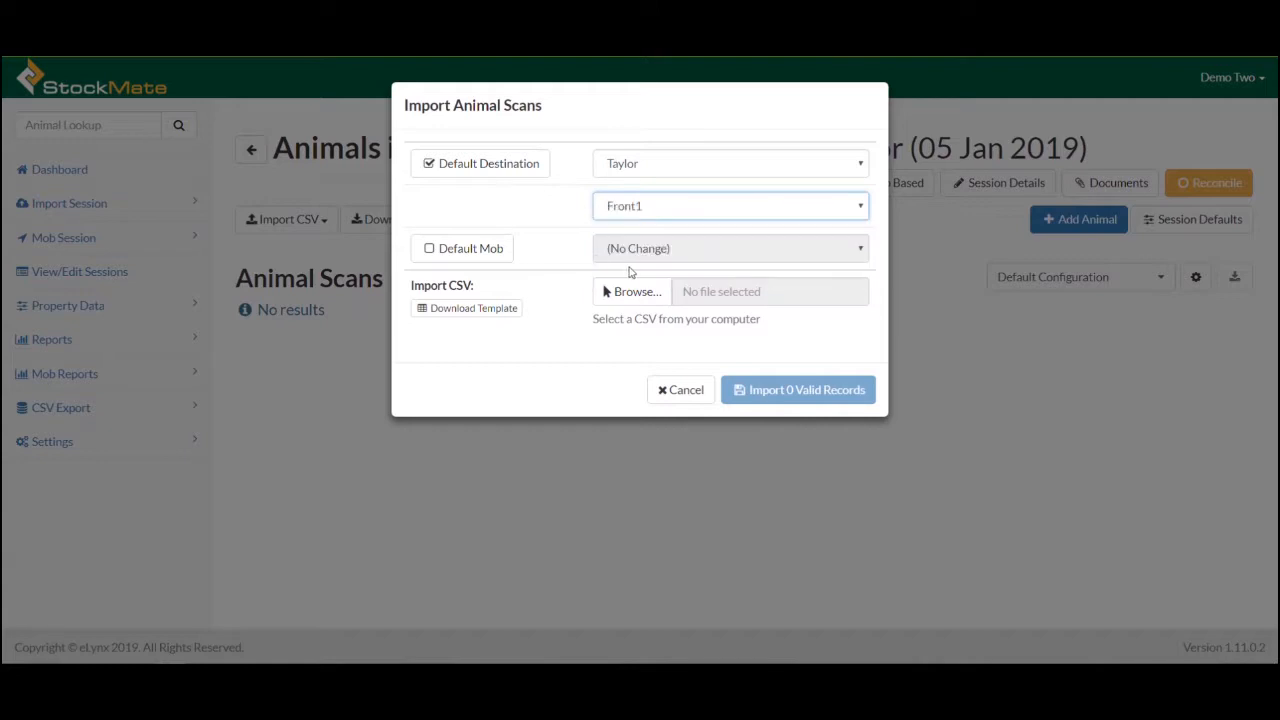
left_click(631, 299)
left_click(391, 525)
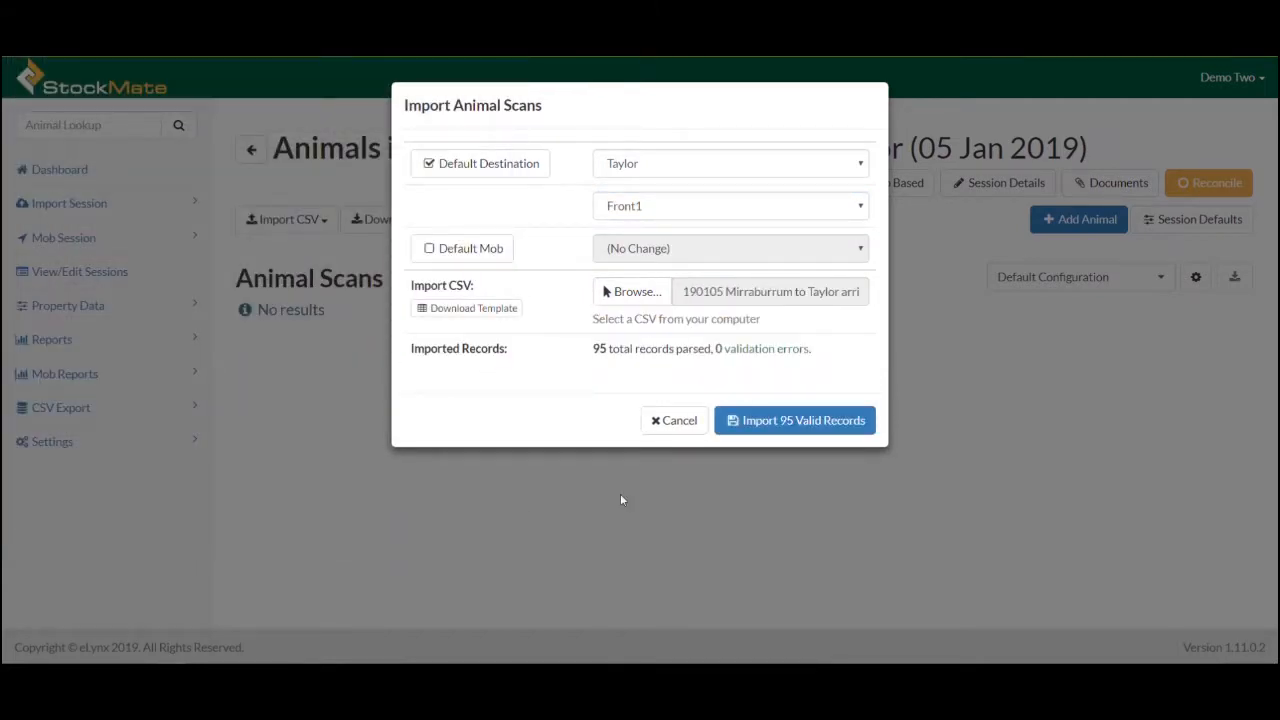
left_click(789, 422)
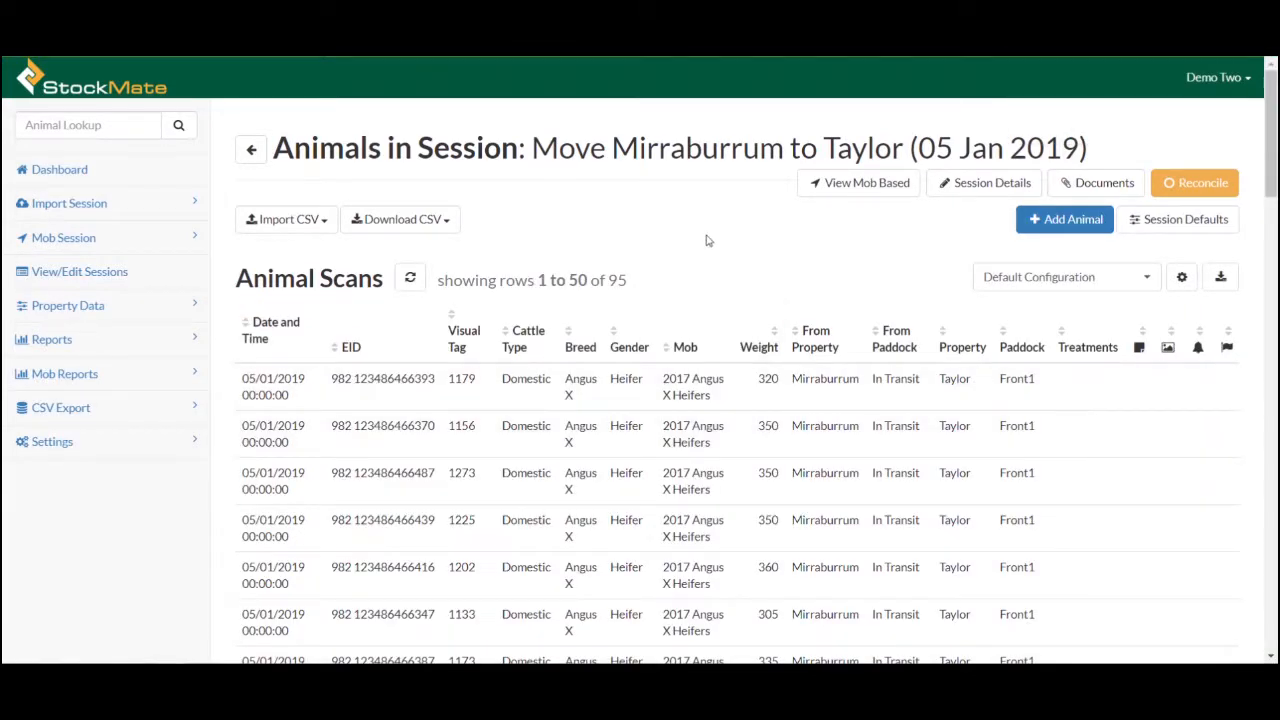
Step: Create the arrival session's mob-based lines from its imported scans
left_click(251, 149)
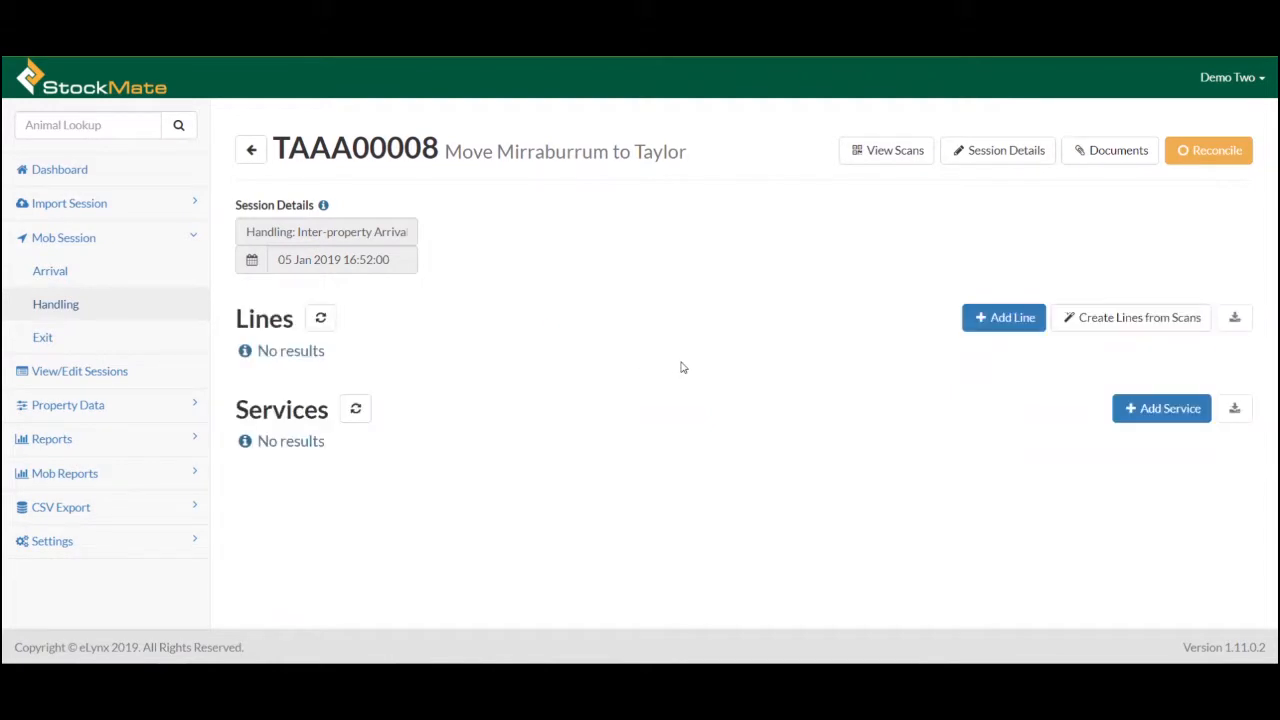
left_click(1062, 327)
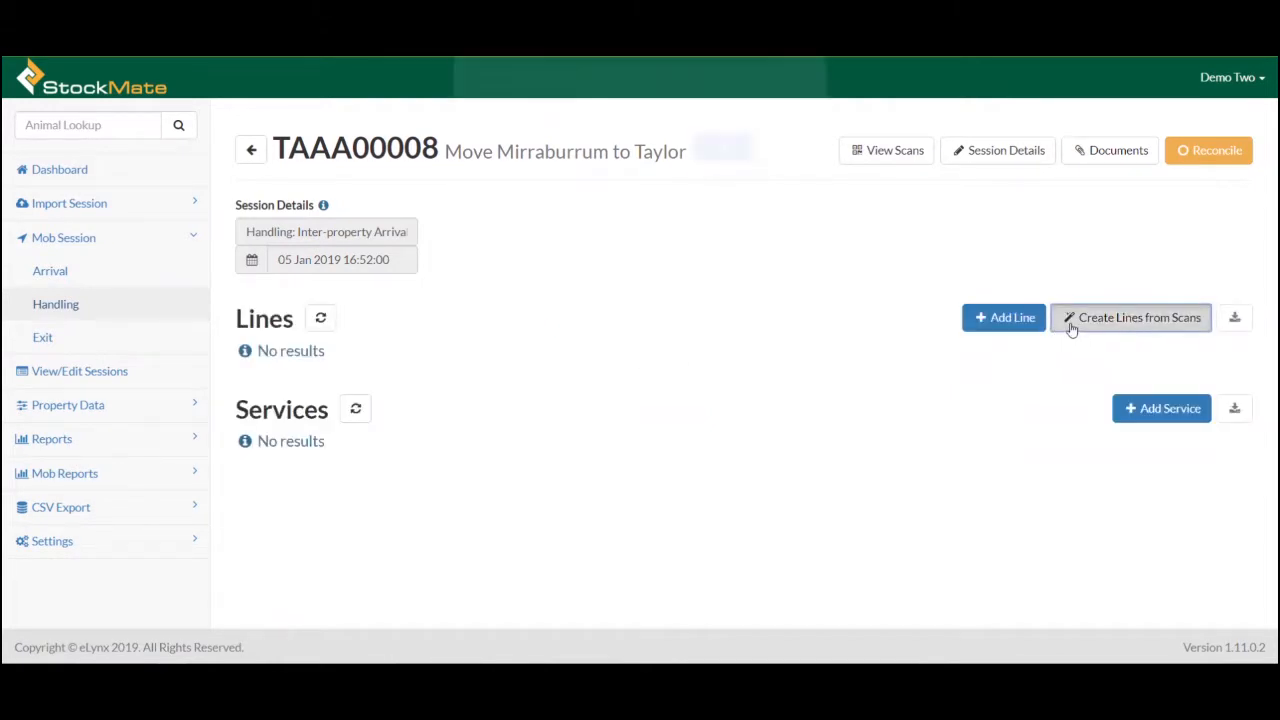
left_click(714, 158)
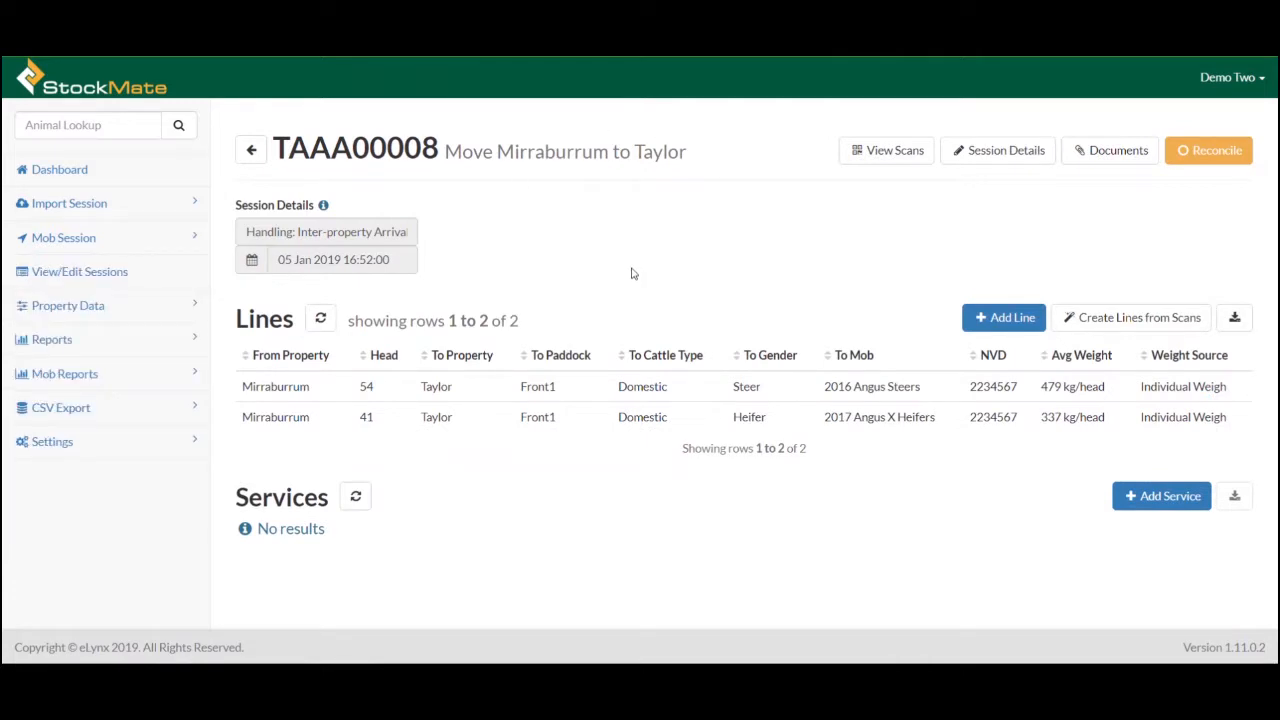
Step: Check the dashboard's mob and paddock head counts for Taylor and for Mirraburrum
left_click(167, 169)
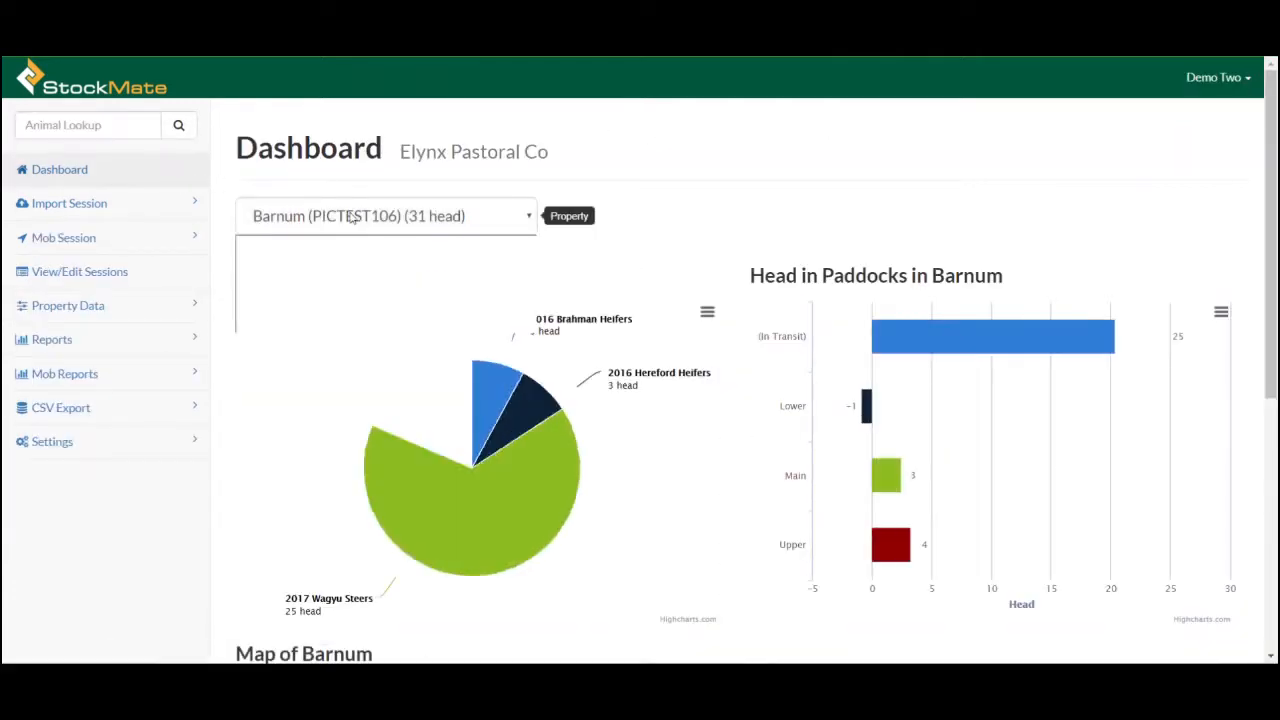
left_click(352, 218)
left_click(303, 323)
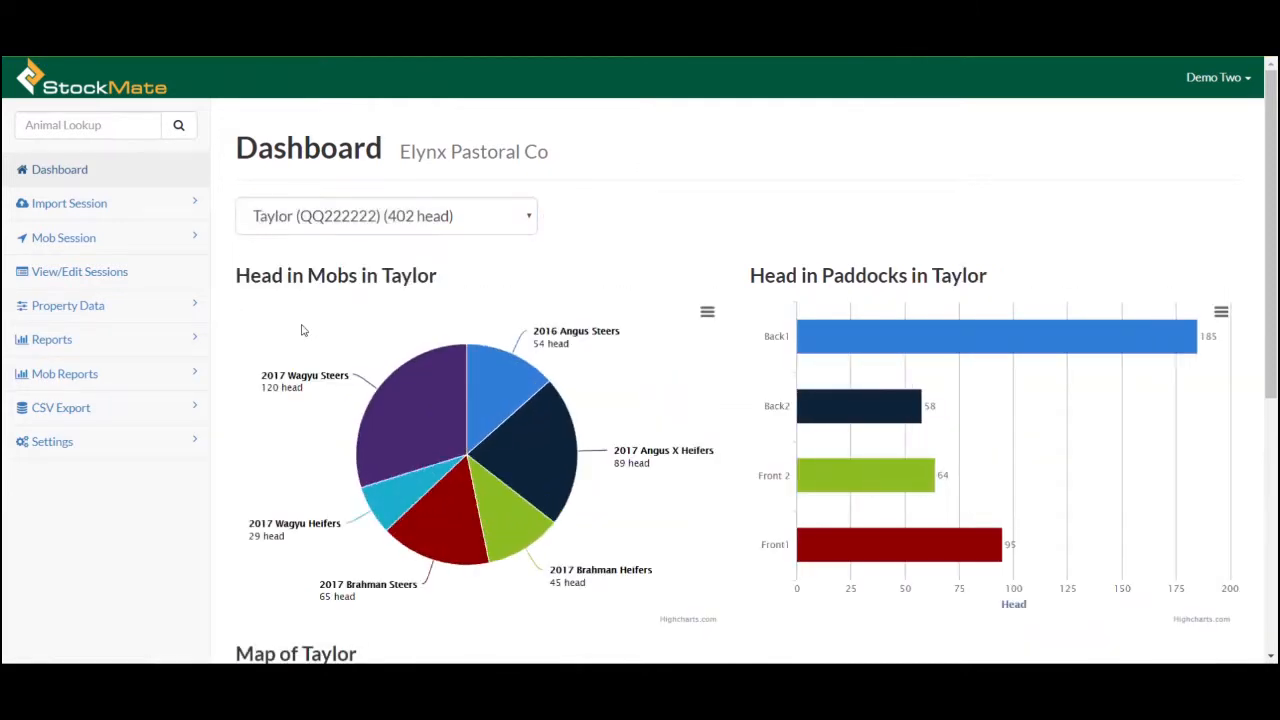
left_click(407, 223)
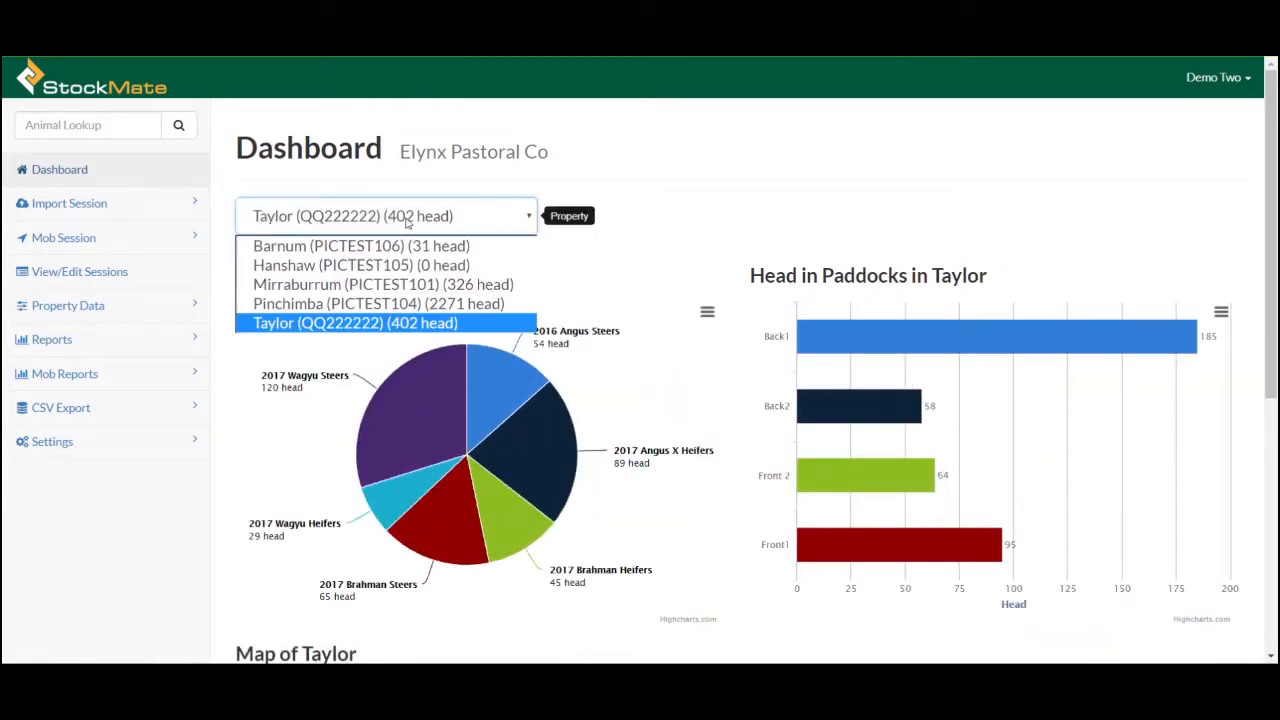
left_click(366, 284)
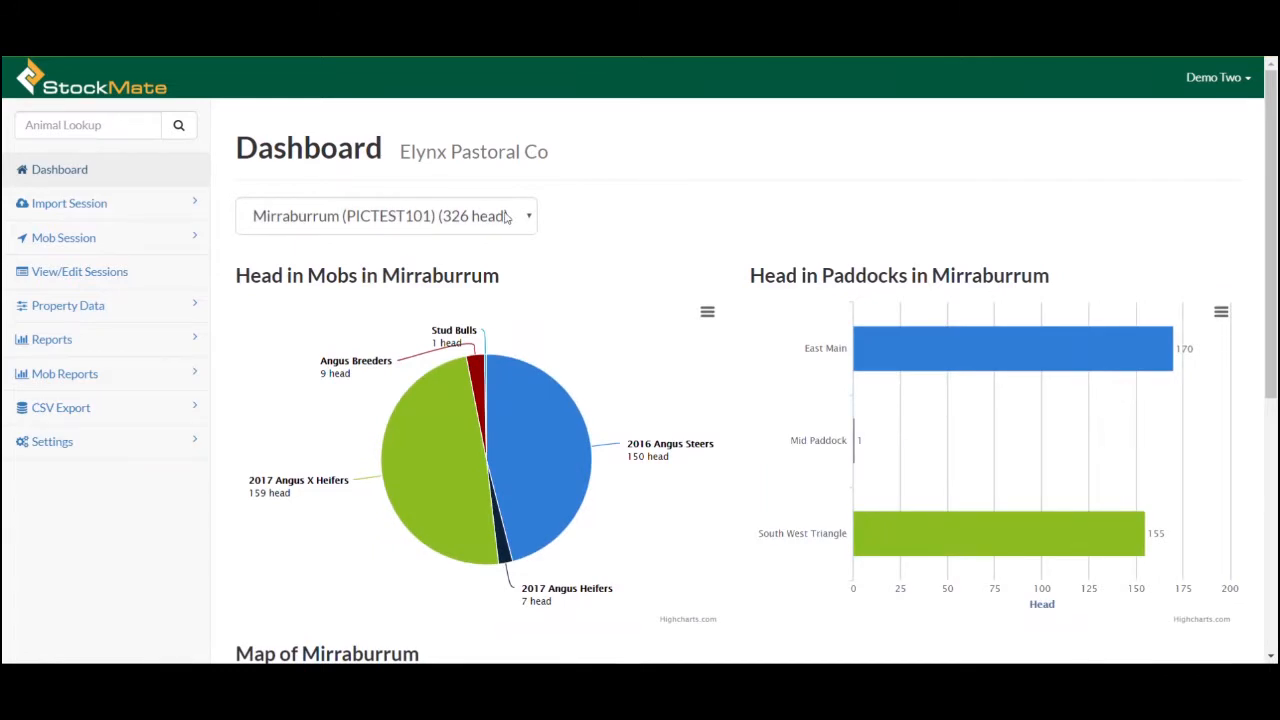
Step: Open the list of existing sessions for viewing and editing
left_click(143, 269)
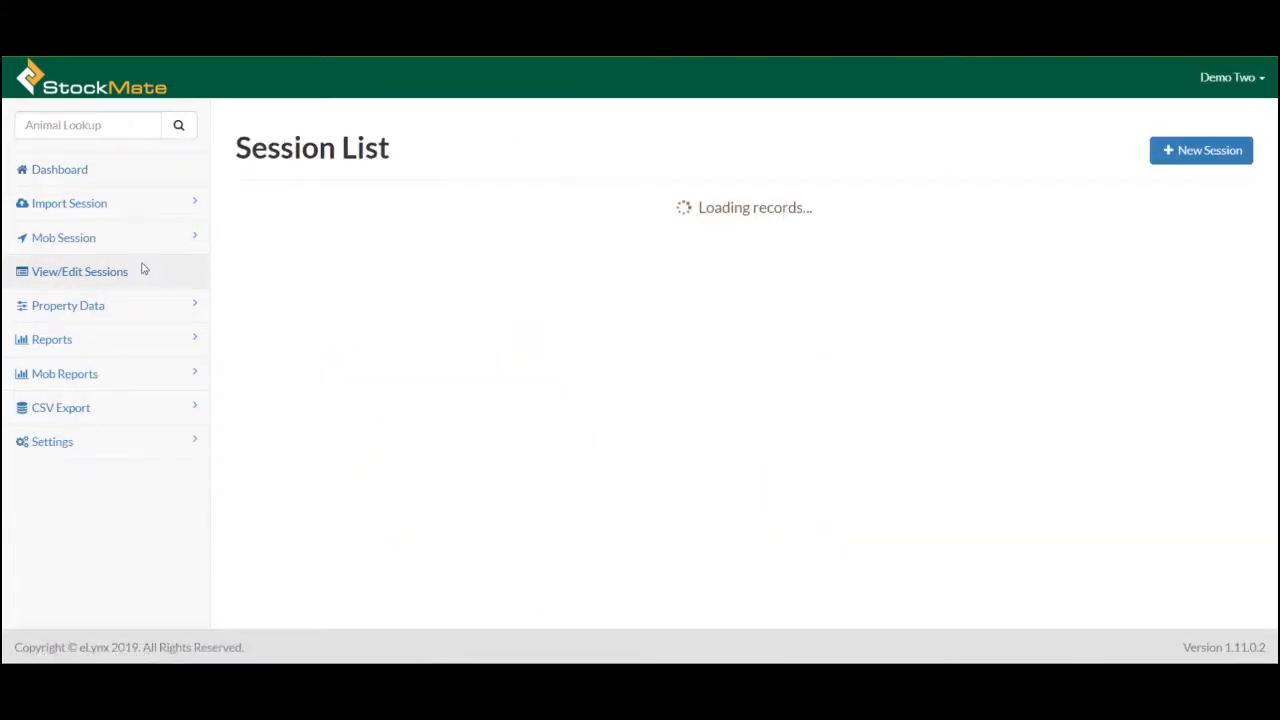